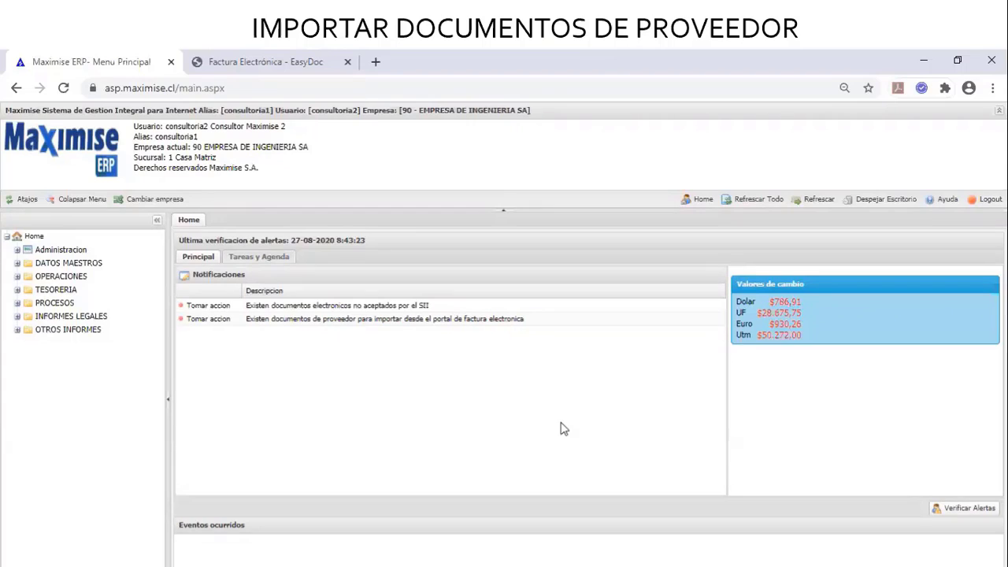
Expand Administracion > Factura Electronica in the menu tree, widen the navigation panel and scroll the tree down
click(18, 250)
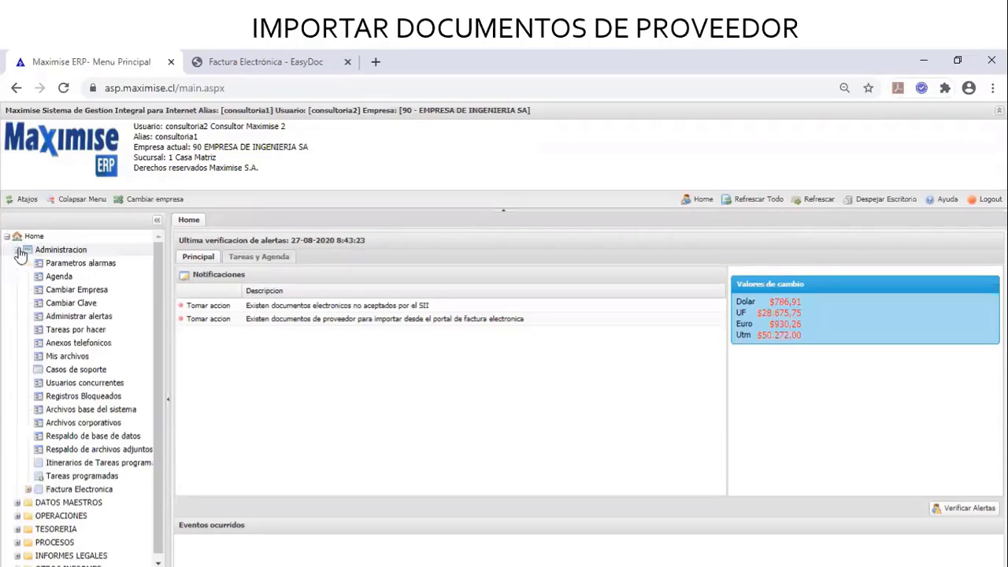
click(29, 490)
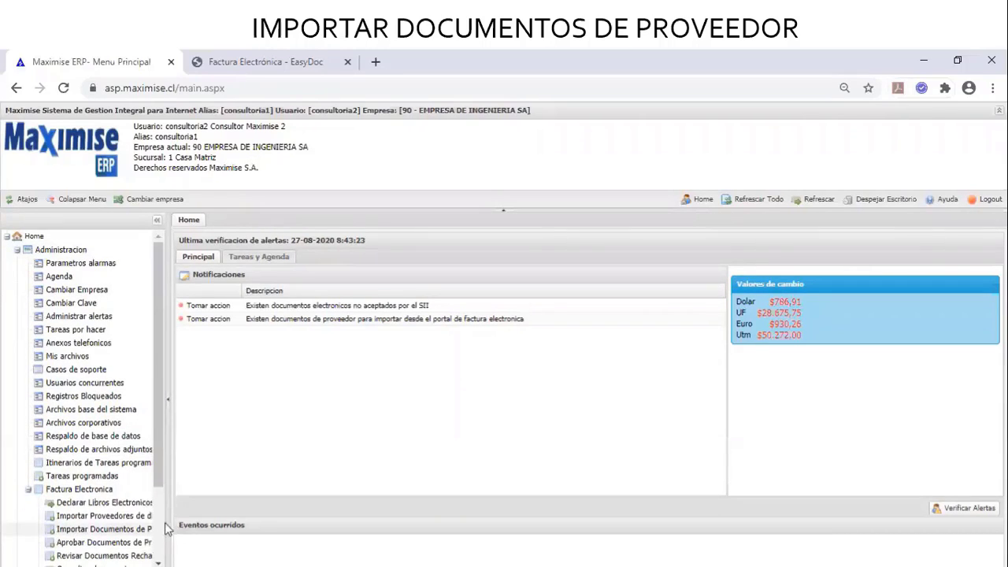
drag(165, 522, 192, 532)
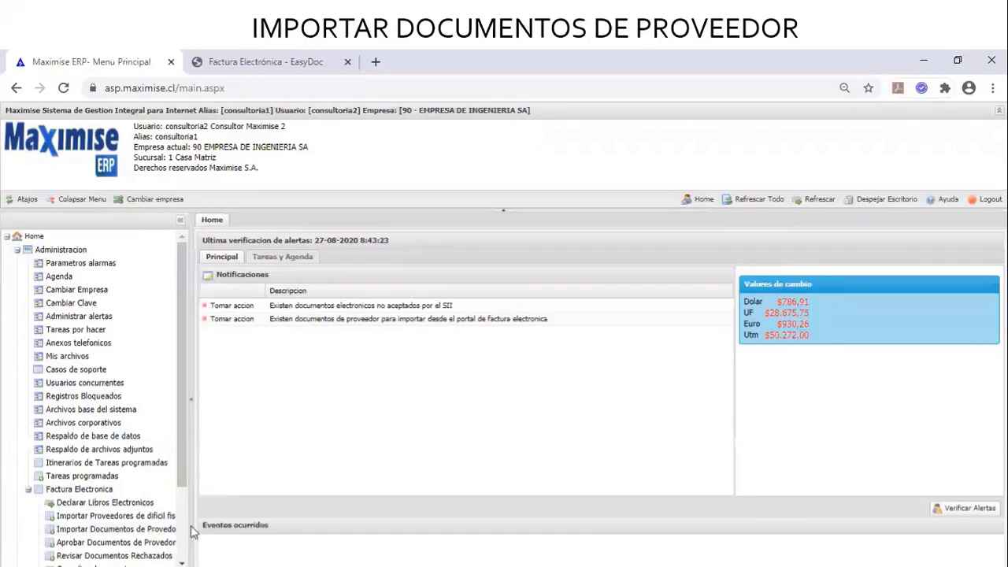
click(181, 562)
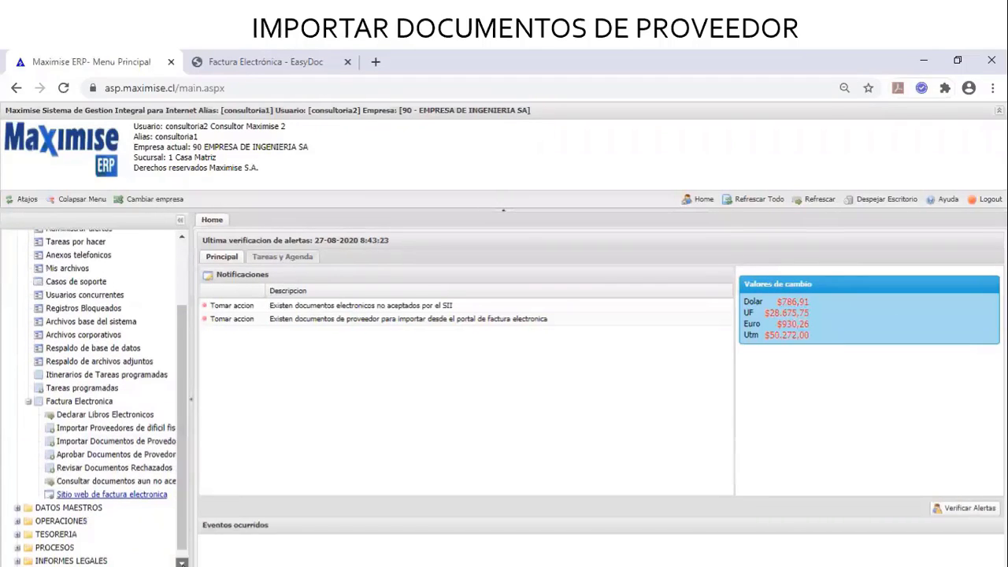
click(181, 562)
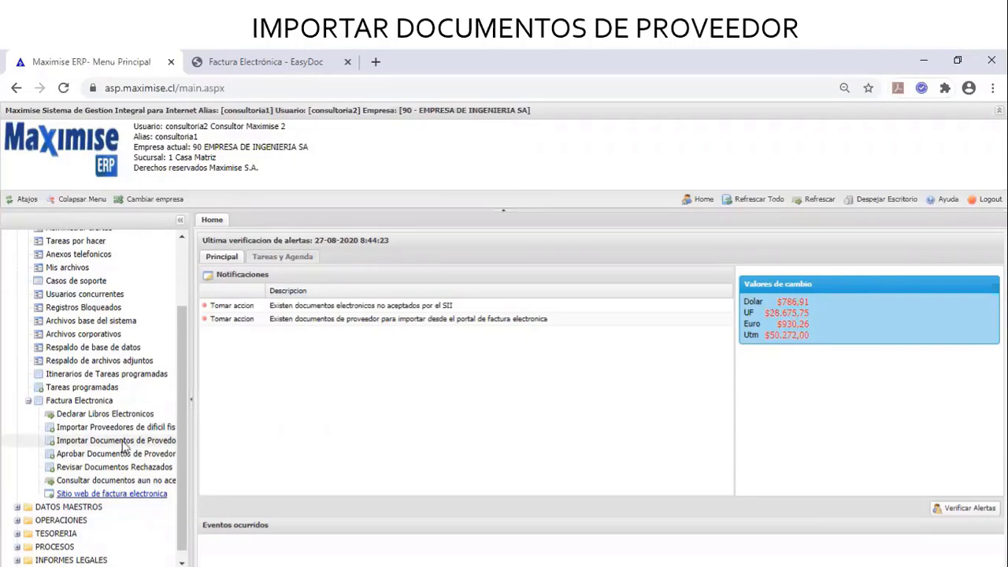
Open Importar Documentos de Proveedor and show the Aprobacion o Reclamo choices
click(72, 443)
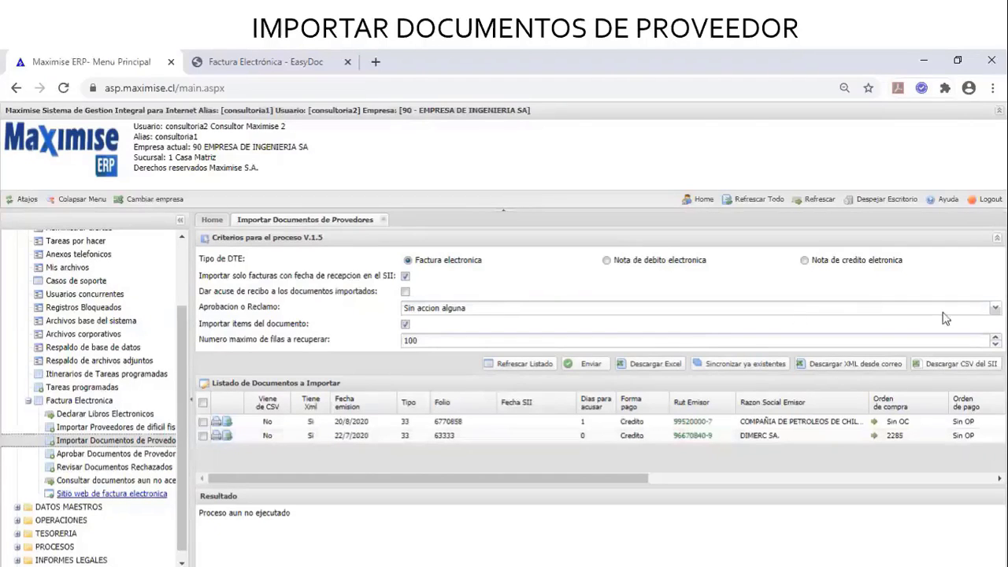
click(997, 309)
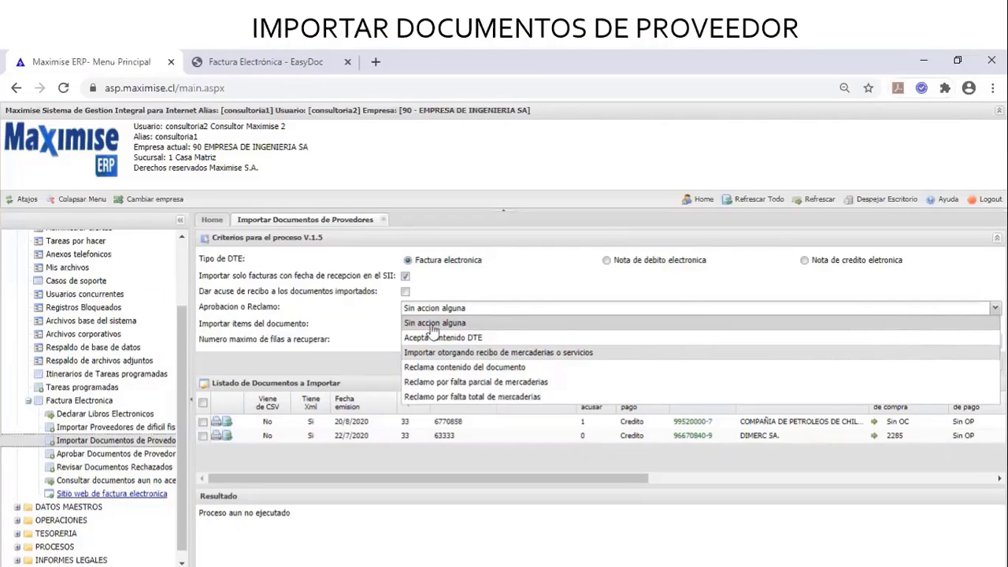
Close the Aprobacion o Reclamo list, leaving Sin accion alguna selected
click(333, 299)
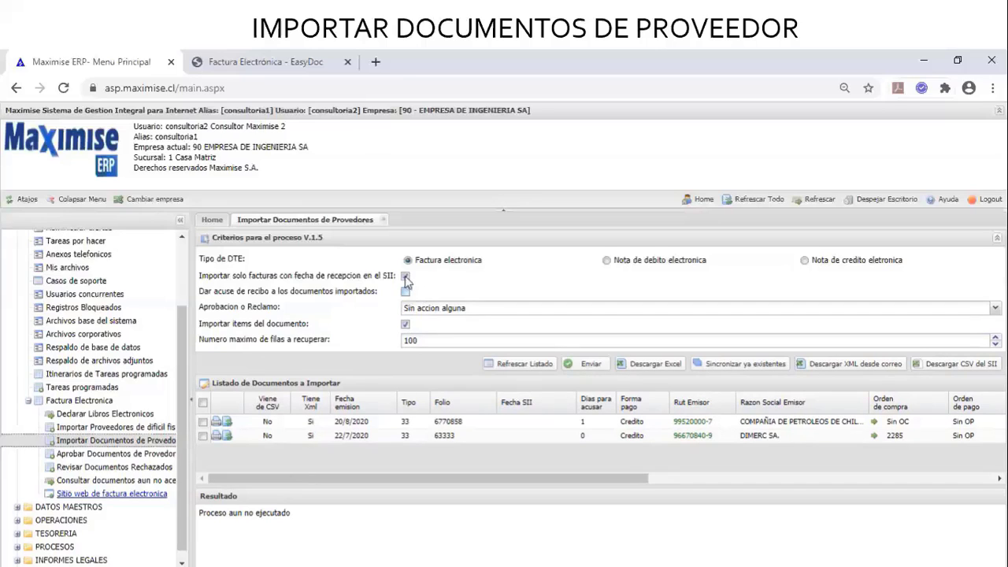
Clear the SII-reception-date filter, tick DIMERC invoice 63333, and send it for import
click(405, 276)
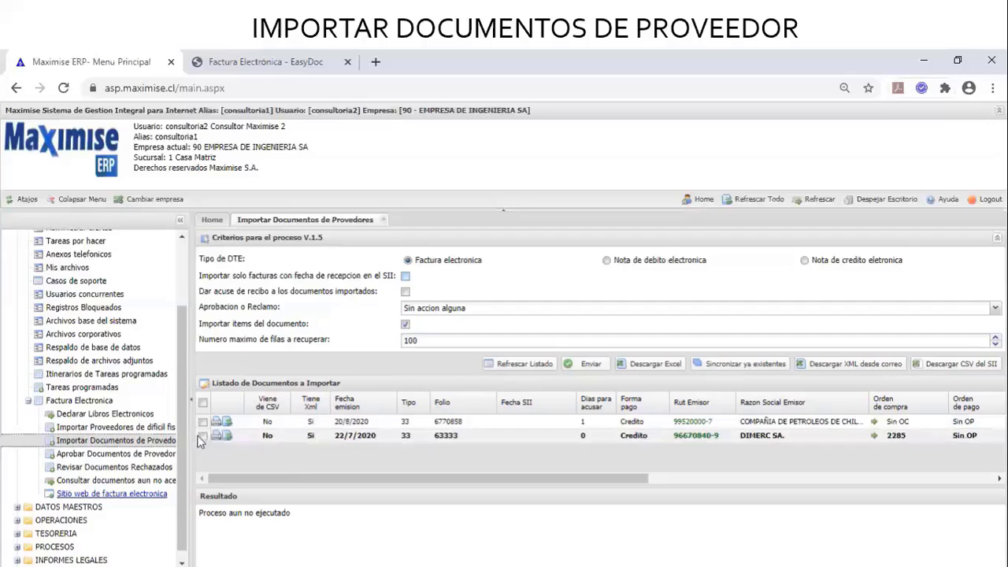
click(202, 438)
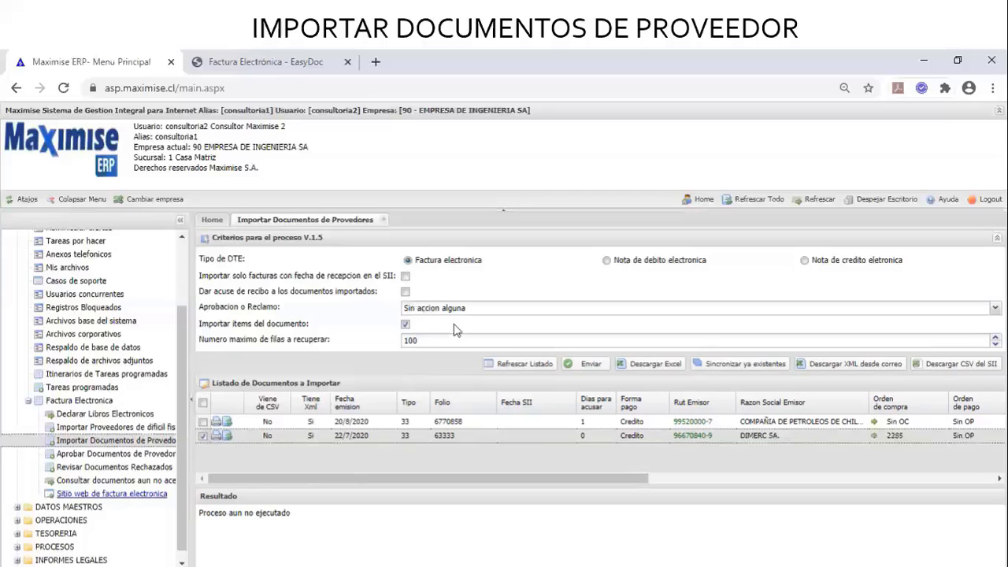
click(583, 368)
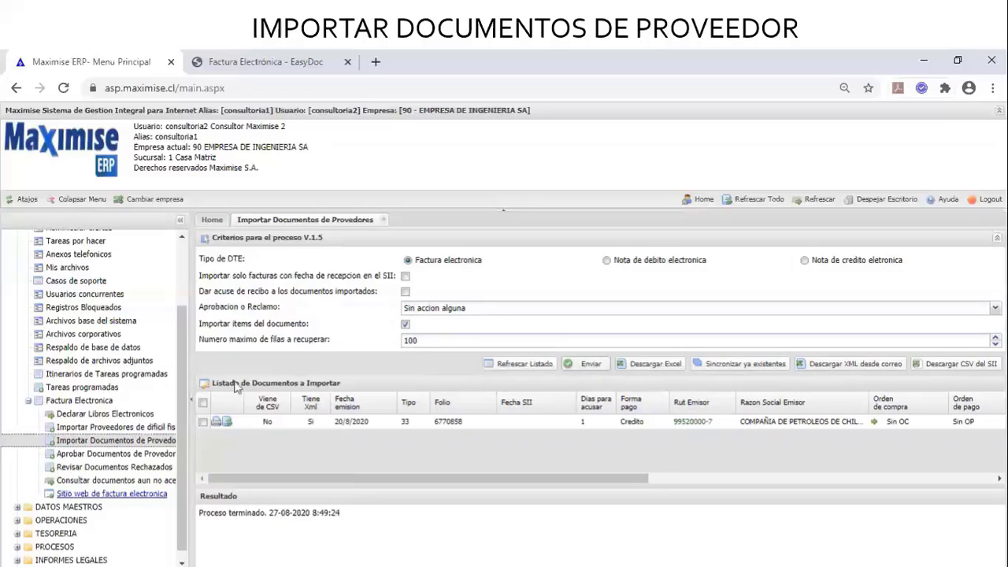
Open Documentos de Proveedores under OPERACIONES > COMPRAS > CUENTAS POR PAGAR, check entry 3248, then return to the import tab
click(16, 521)
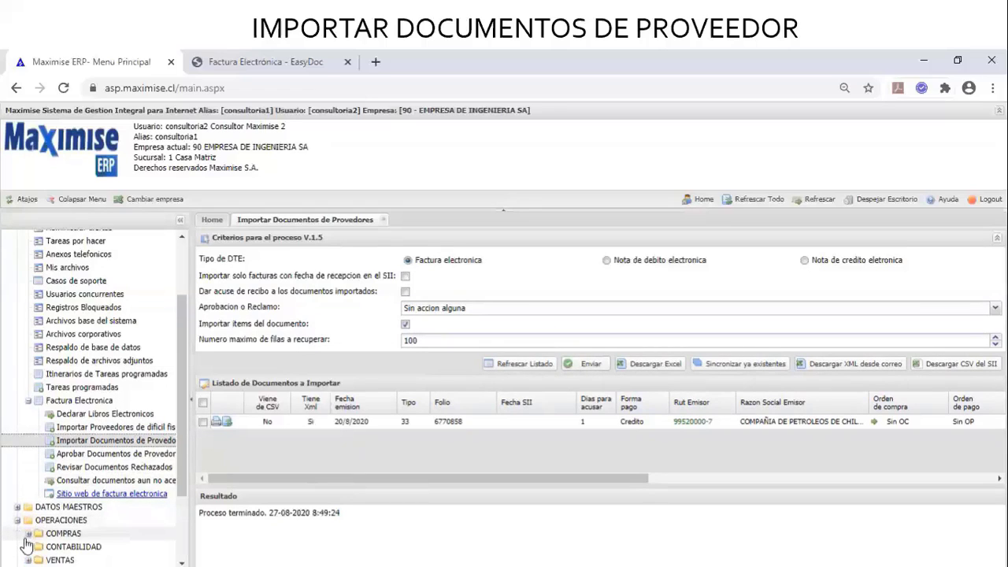
click(28, 533)
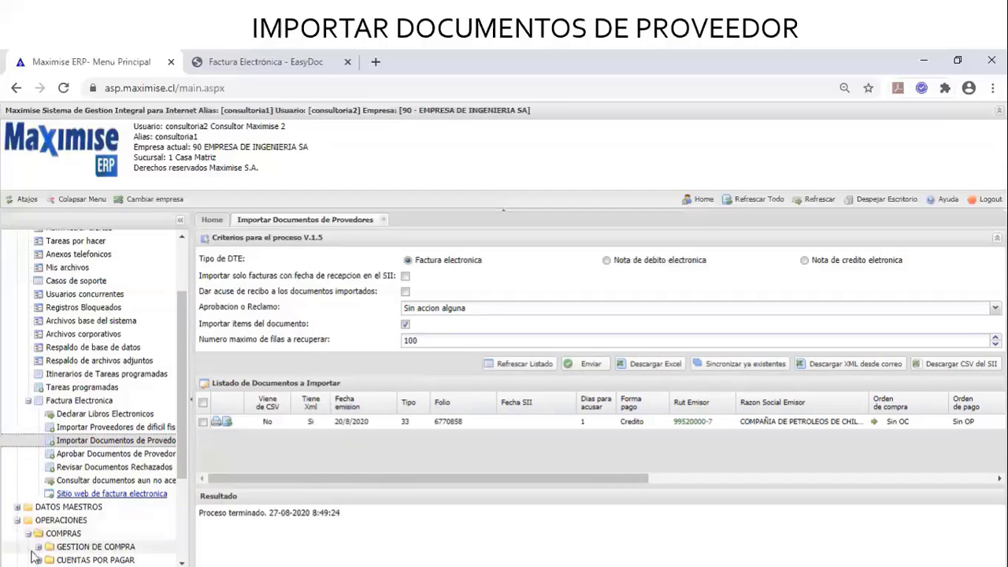
click(39, 561)
scroll(78, 555, down, 2)
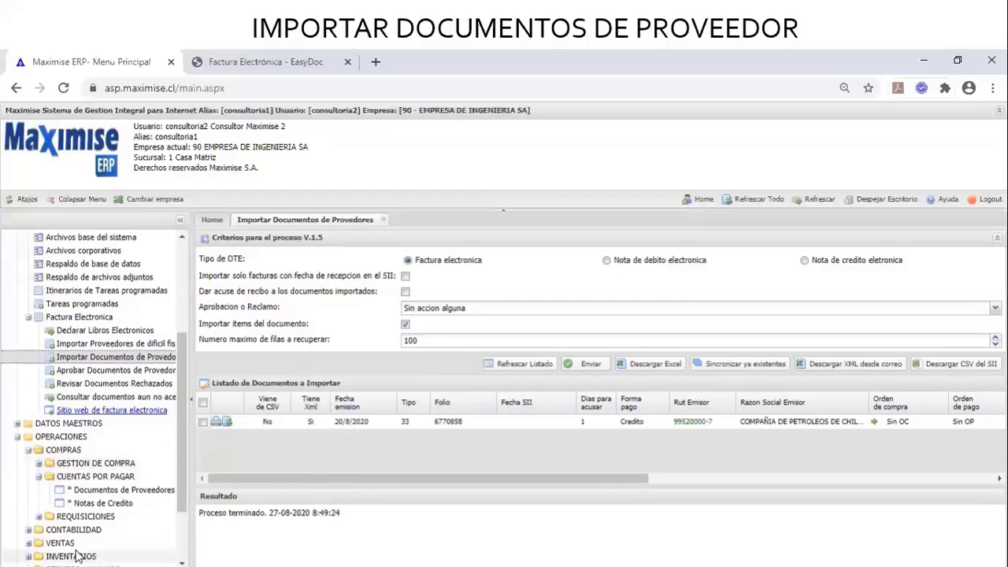
click(150, 490)
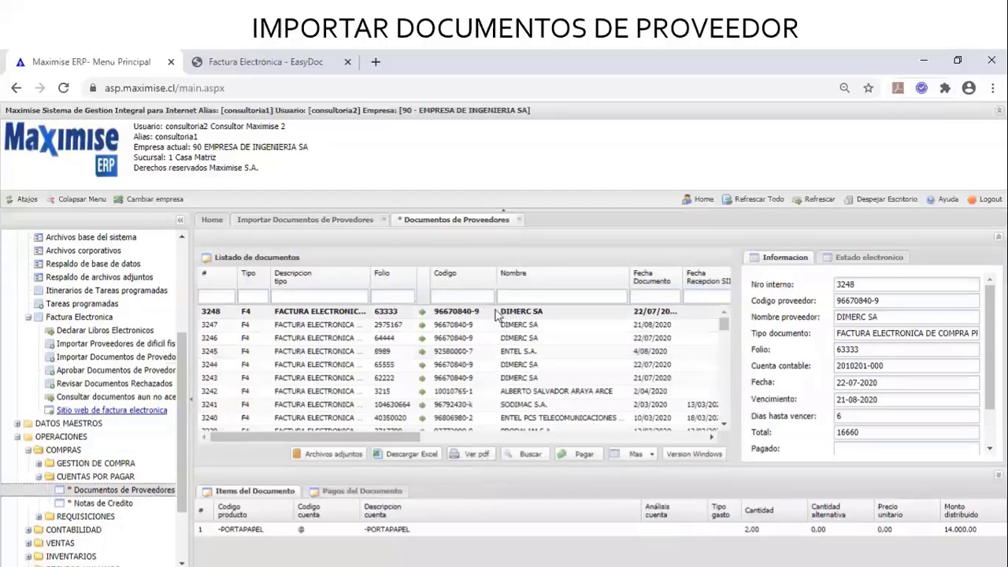
click(496, 312)
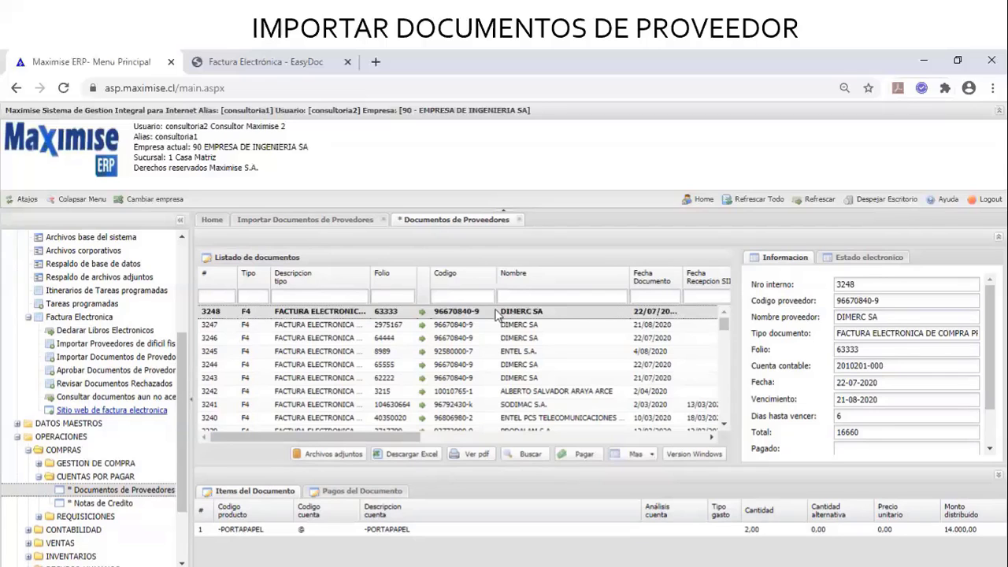
click(346, 222)
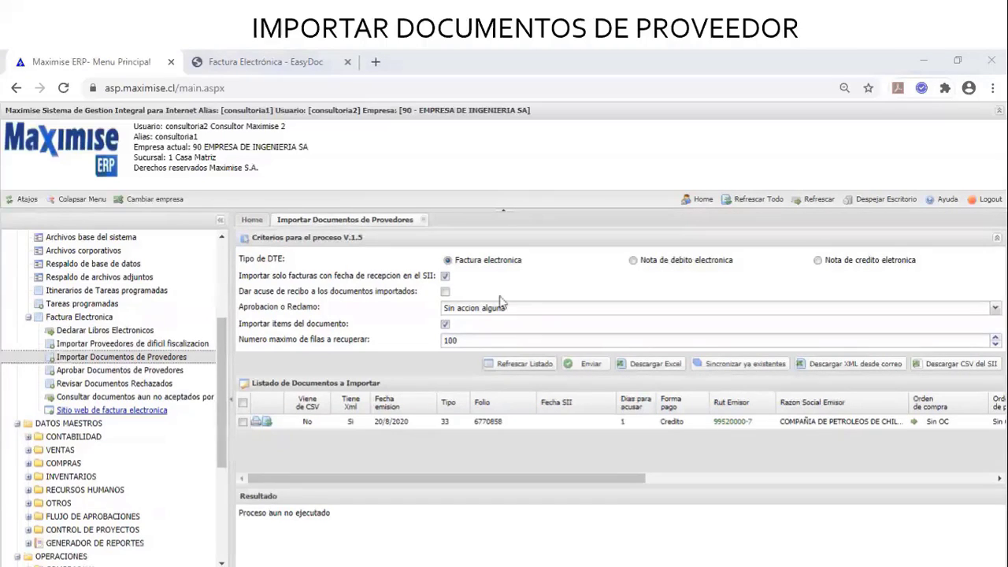
Turn off the SII-reception-date filter, select all listed documents, and send them for import
click(445, 278)
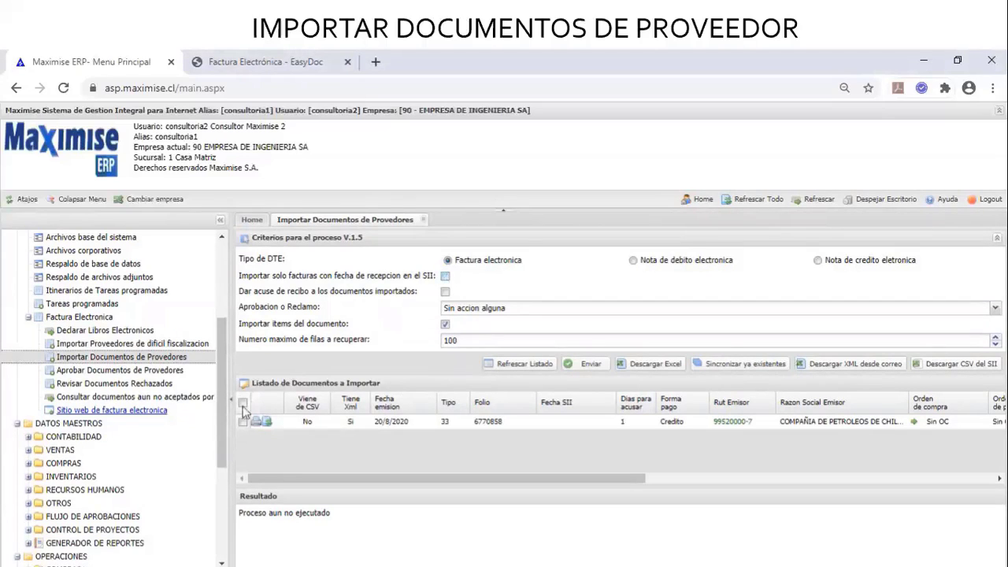
click(243, 404)
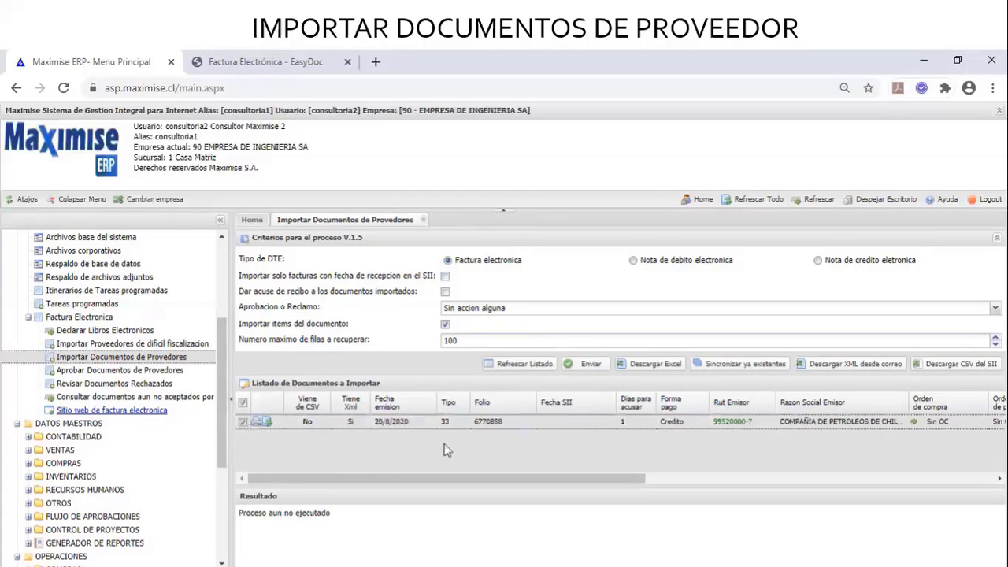
click(592, 365)
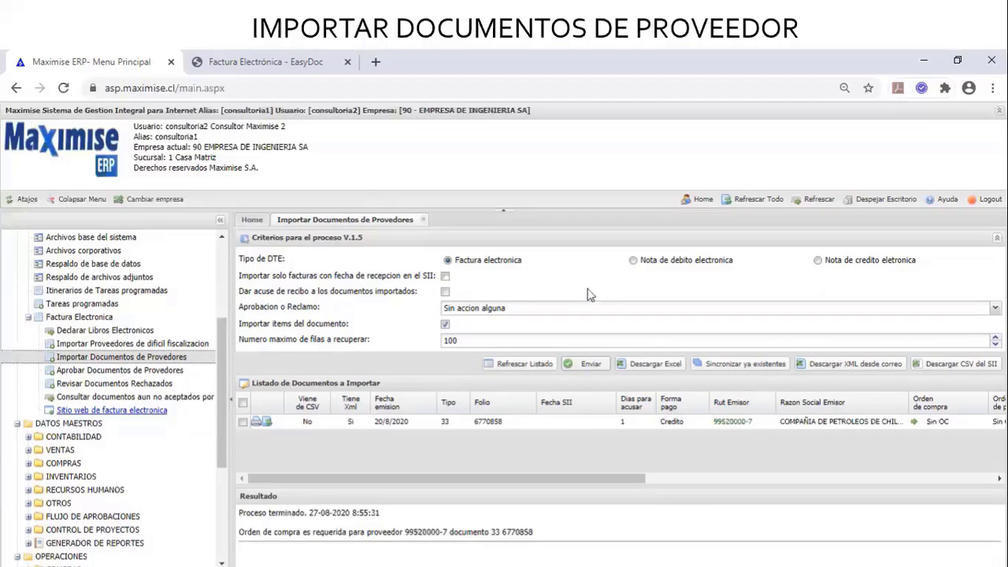
click(596, 310)
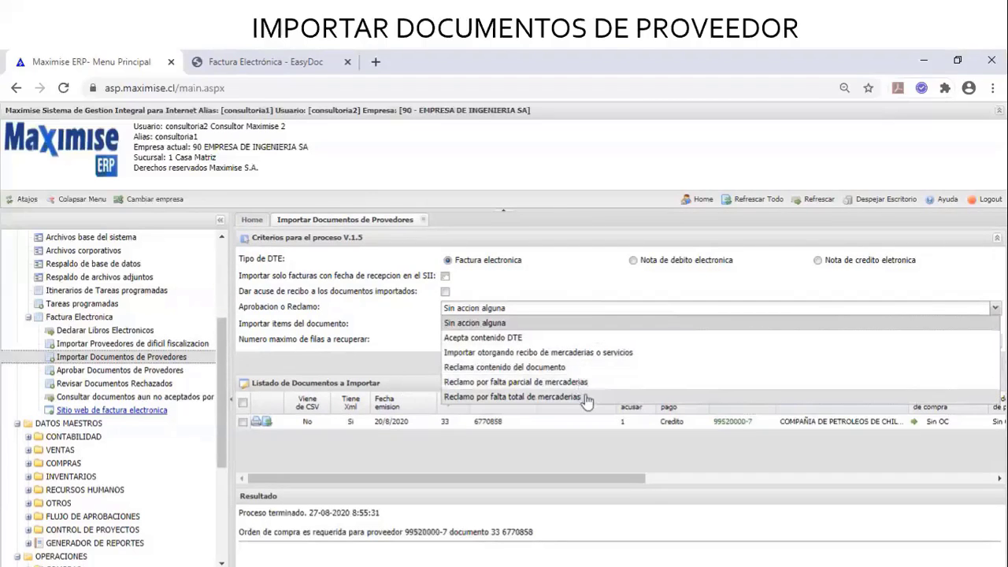
click(575, 285)
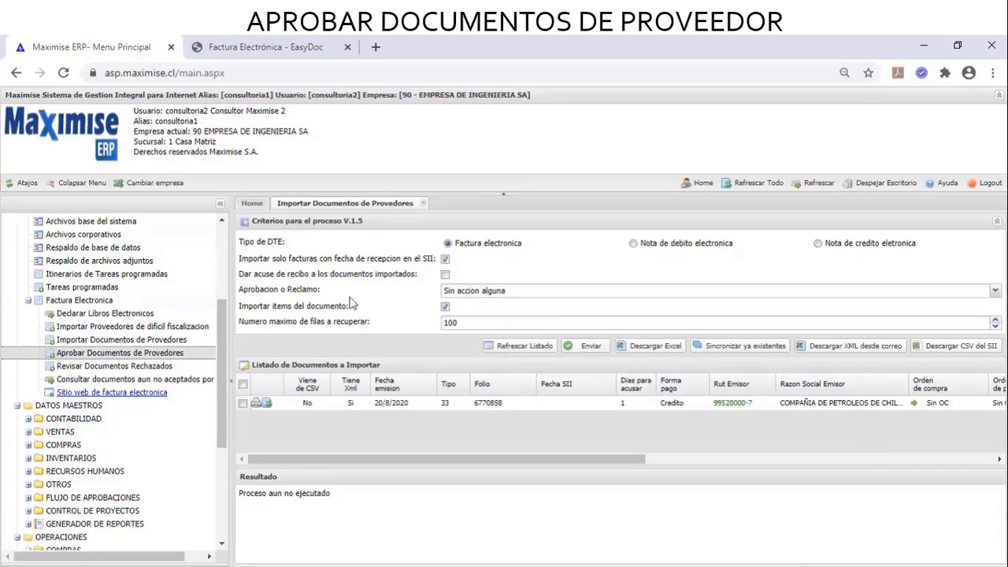
Open Aprobar Documentos de Proveedores in its own tab, then switch back to the import tab
click(120, 353)
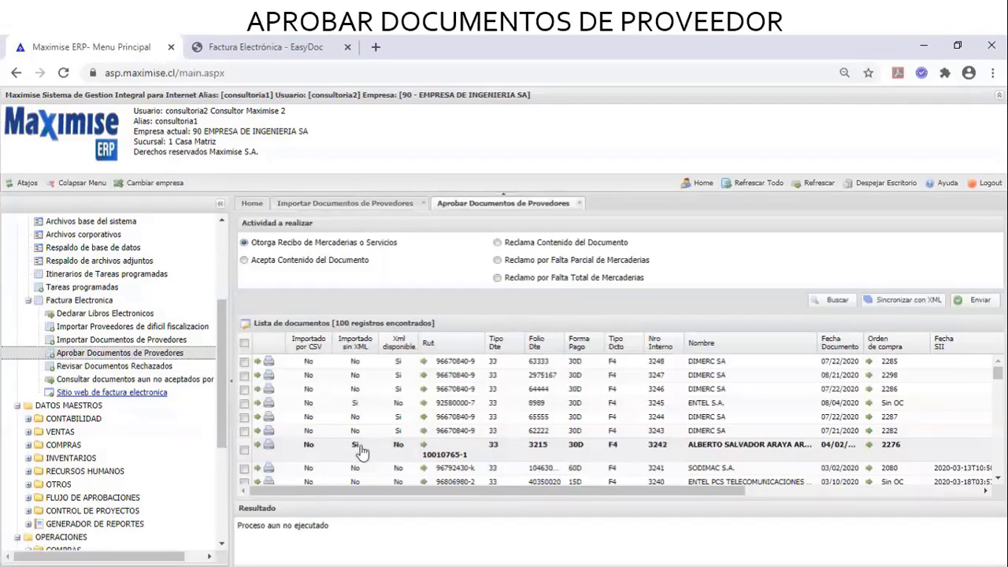
click(352, 205)
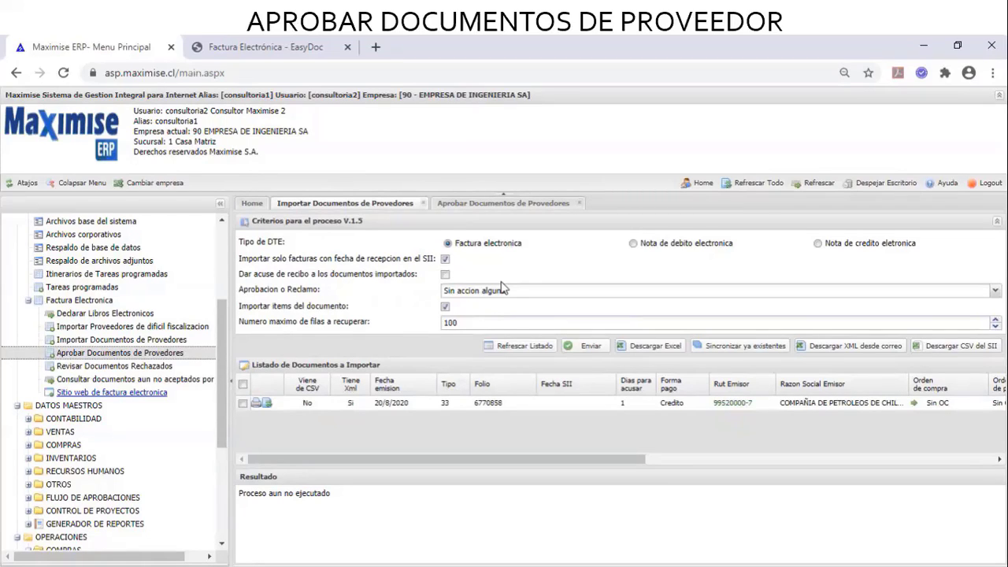
On the Aprobar Documentos de Proveedores tab, tick DIMERC SA document 3247
click(520, 207)
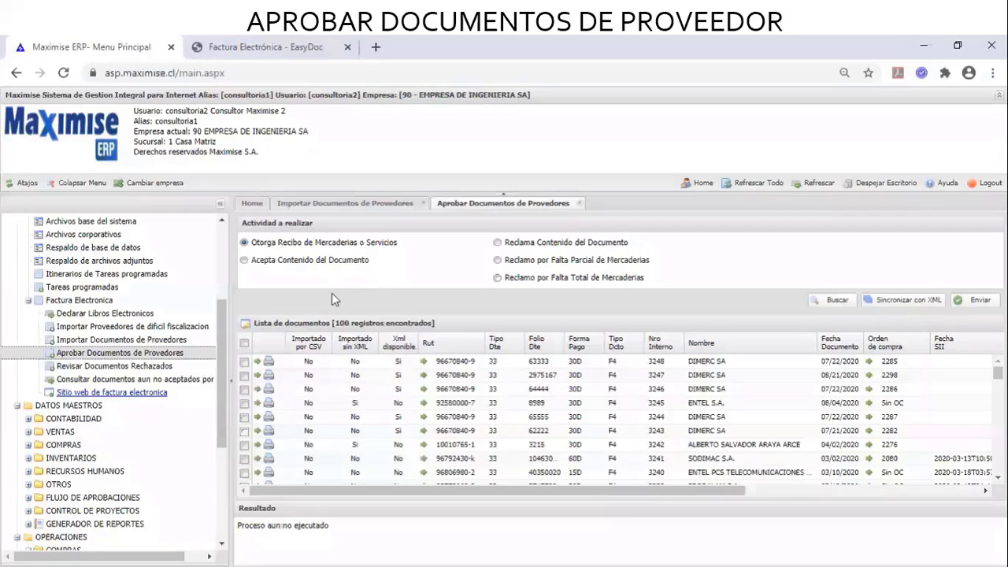
click(244, 381)
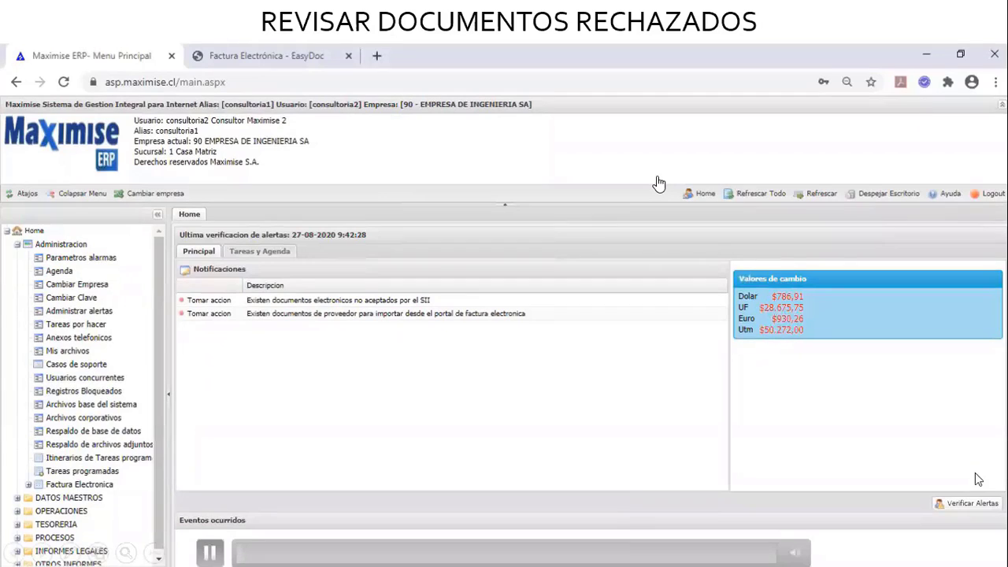
Expand Factura Electronica, widen the navigation panel, and open Revisar Documentos Rechazados
click(29, 485)
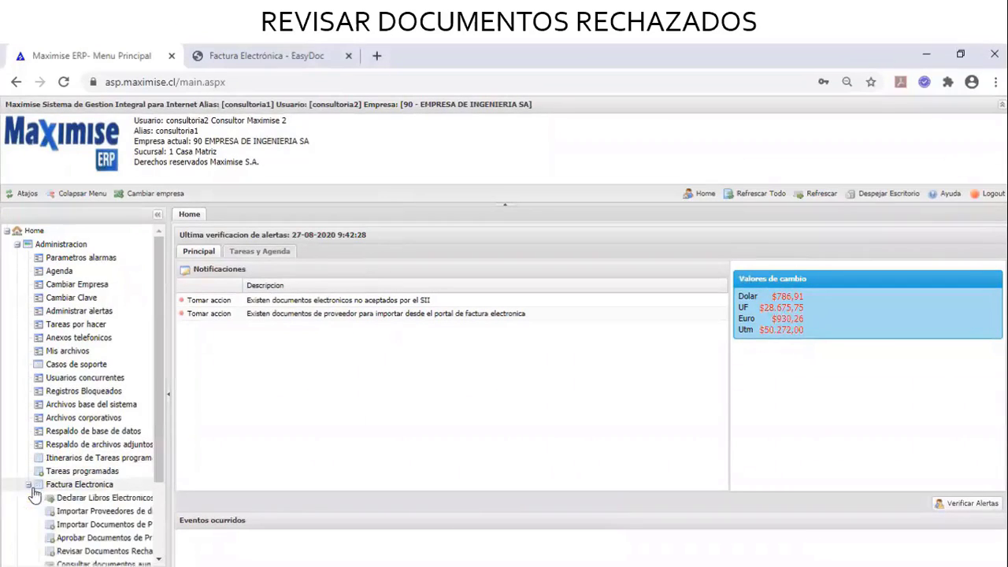
scroll(45, 504, down, 2)
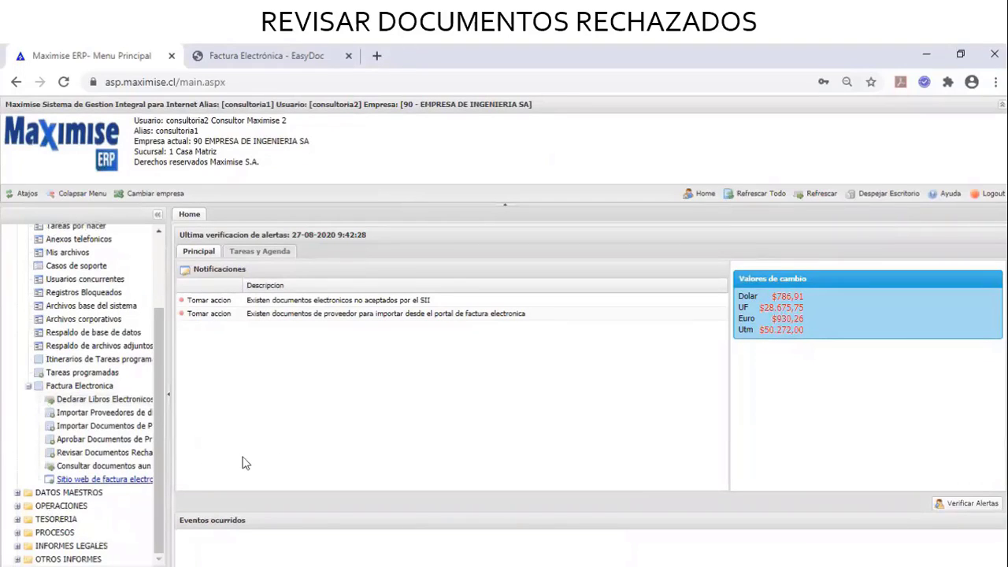
drag(172, 459, 211, 461)
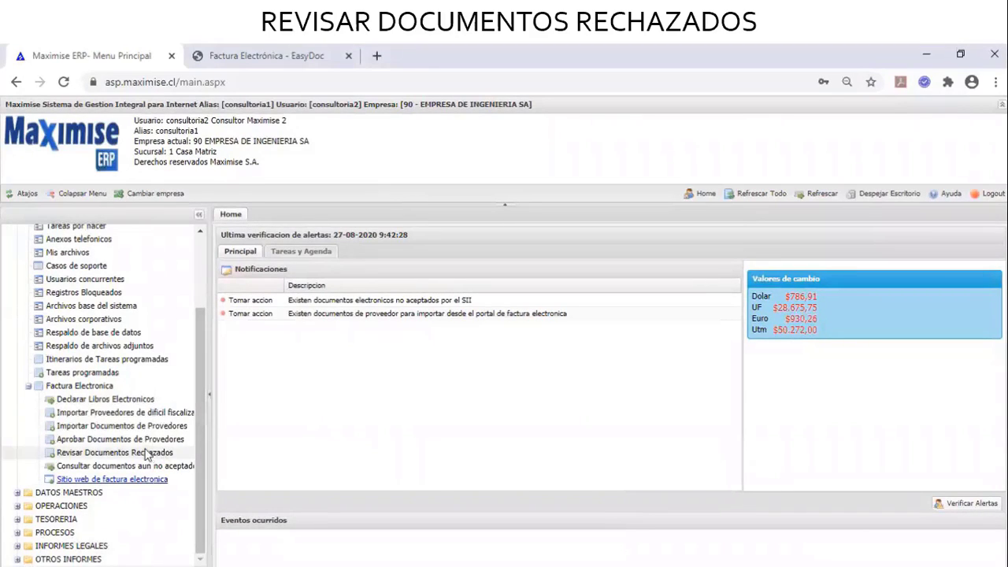
click(145, 454)
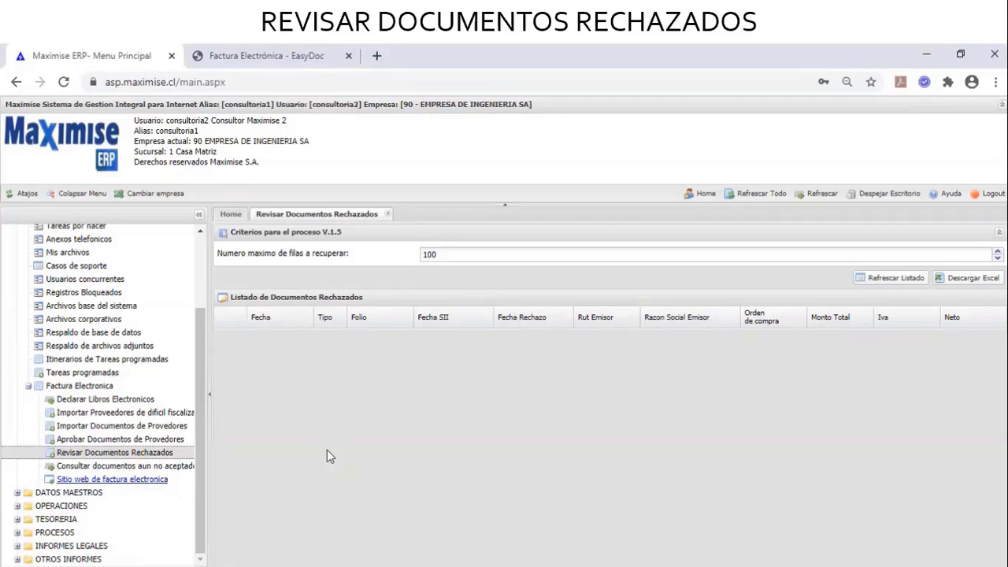
From the Home tab, take action on documents not accepted by the SII to list them
click(231, 214)
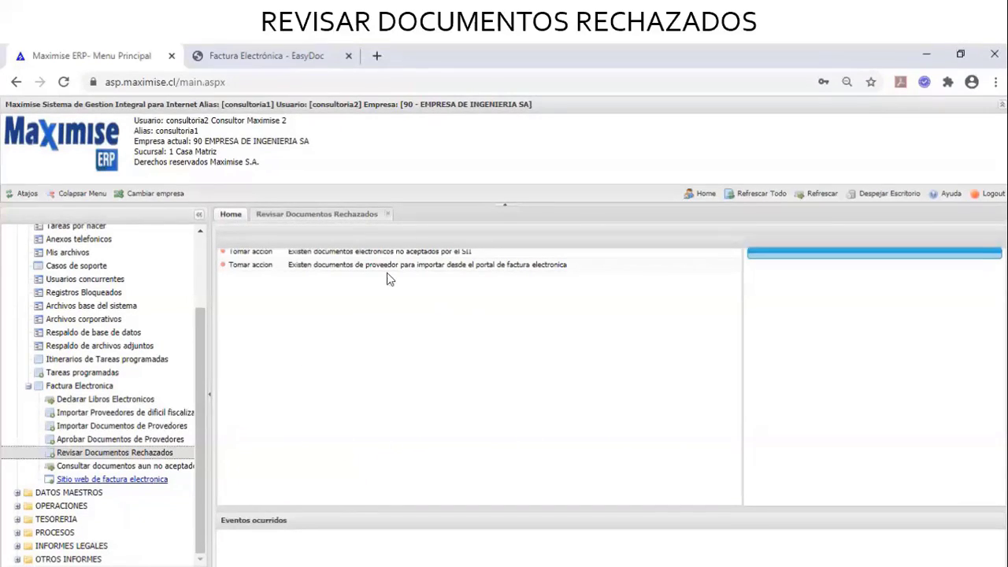
click(266, 252)
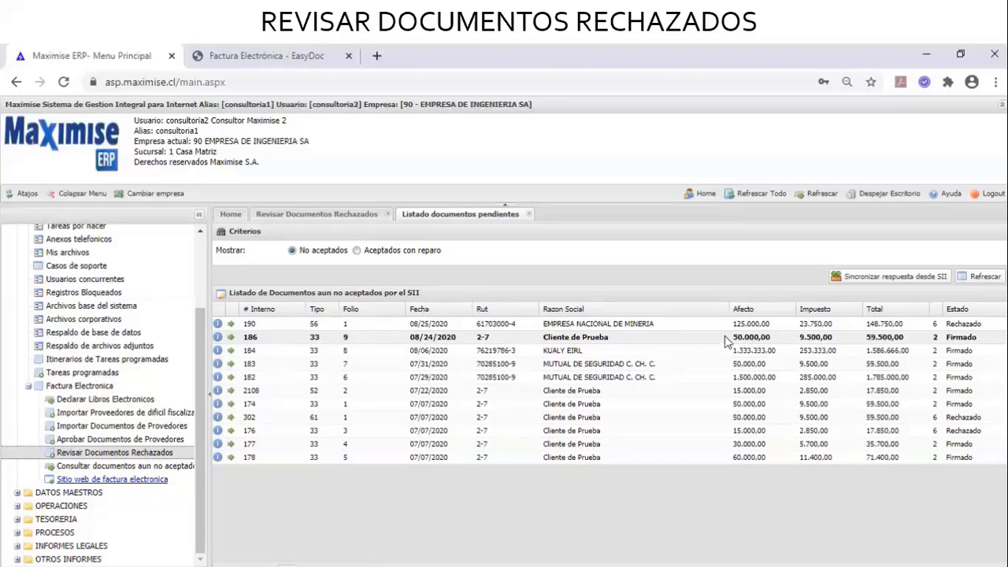
Select MUTUAL DE SEGURIDAD document 183, then open the query of documents not accepted by the SII
click(669, 365)
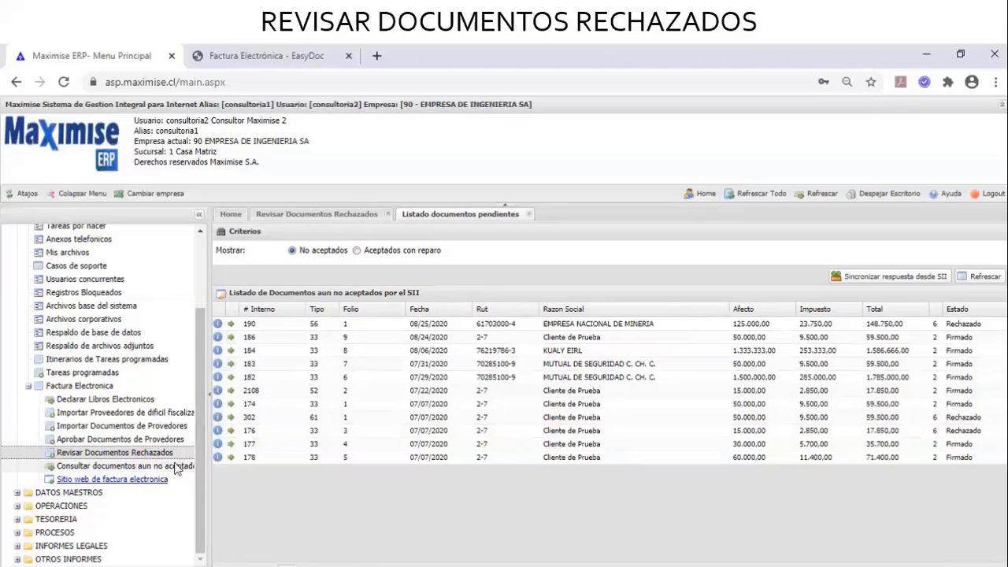
click(529, 215)
click(174, 468)
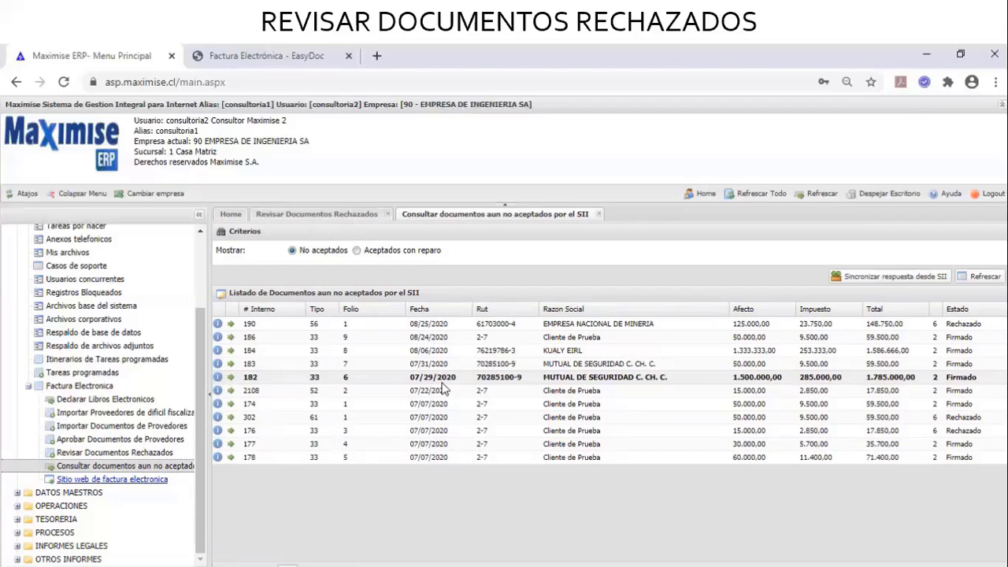
Return to the home panel and act on supplier documents pending import from the portal
click(231, 215)
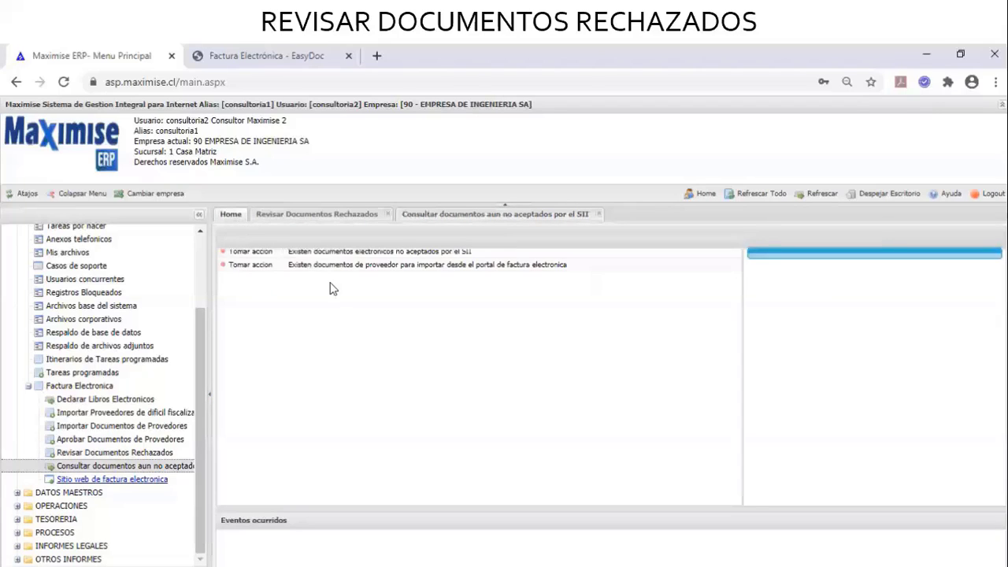
click(267, 268)
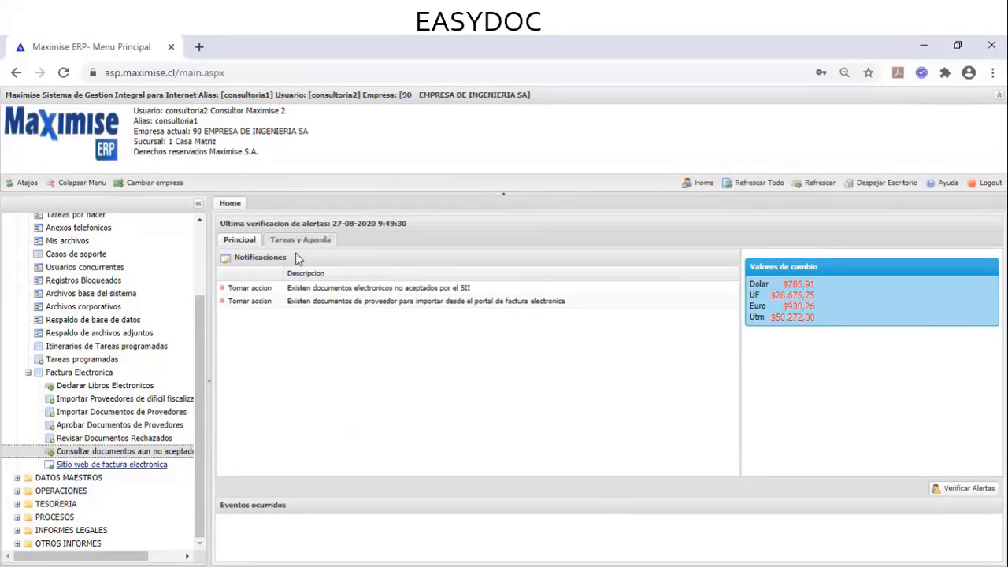
Open the electronic invoicing website and log in to EasyDoc with the user, company tax ID and password
click(148, 471)
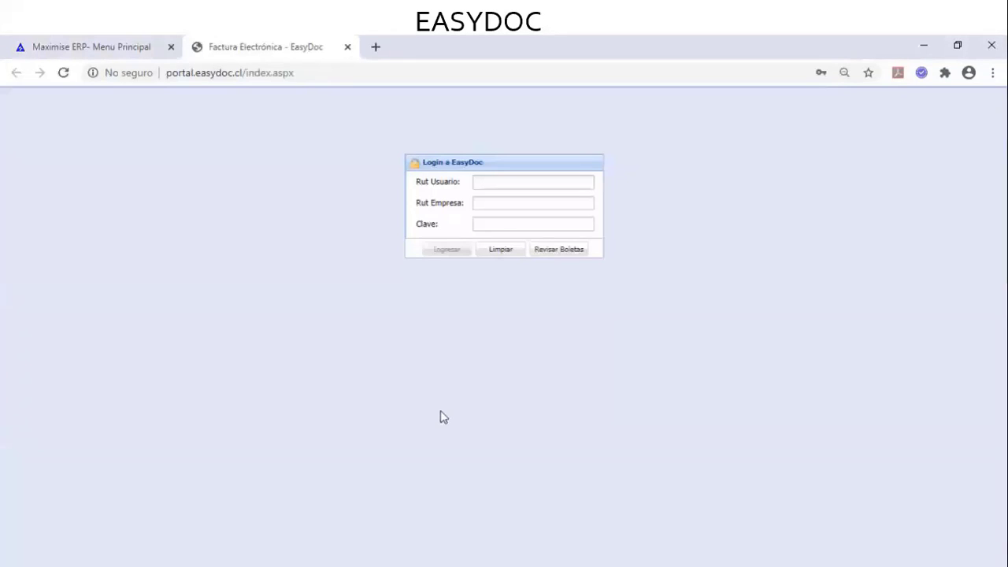
click(540, 182)
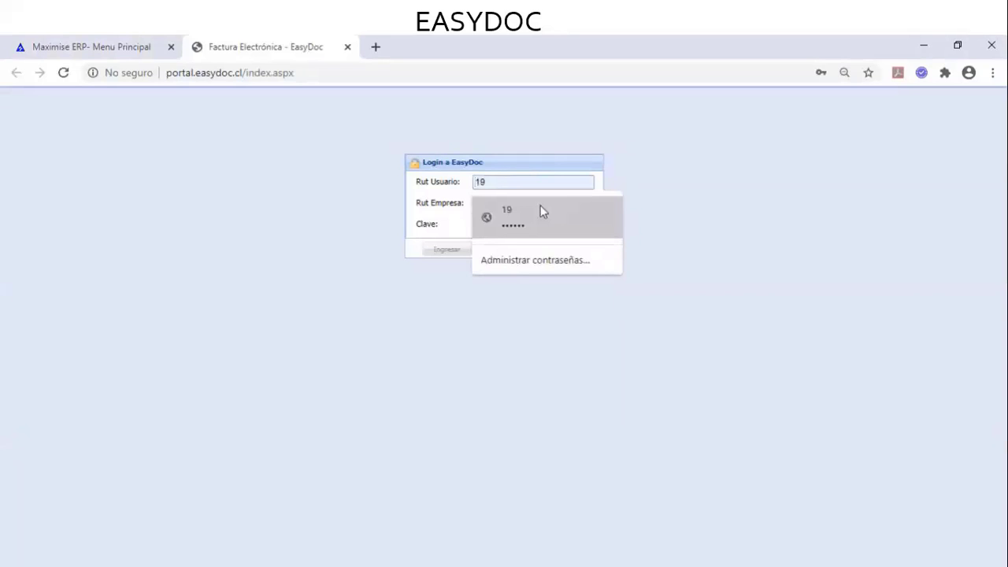
click(540, 207)
click(540, 205)
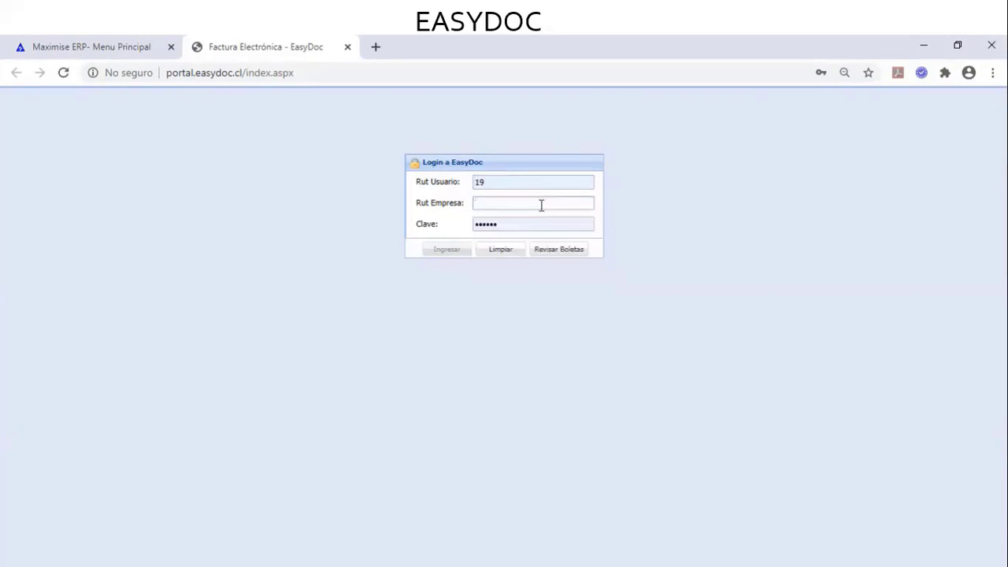
text(3-5)
key(Tab)
key(ctrl+v)
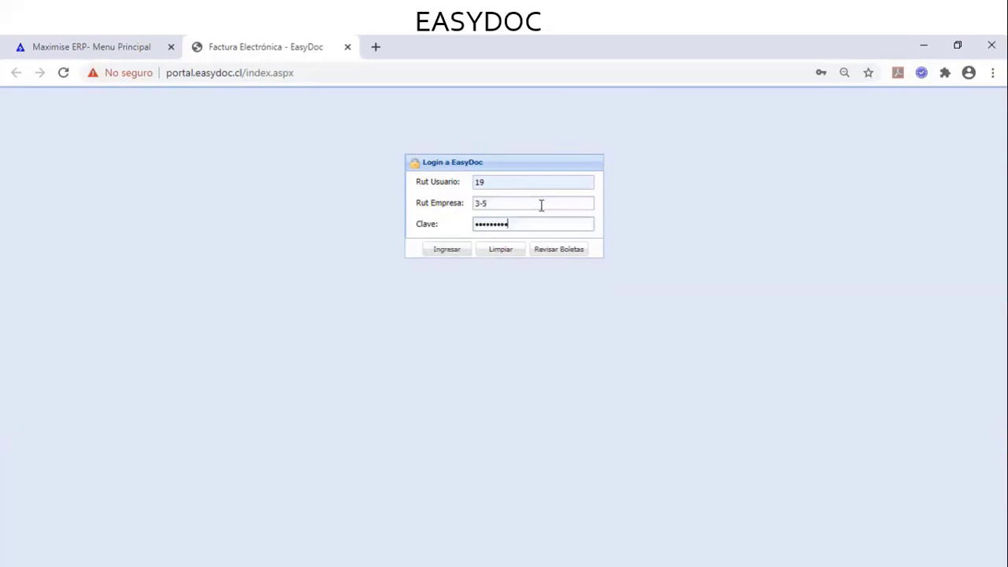
click(442, 250)
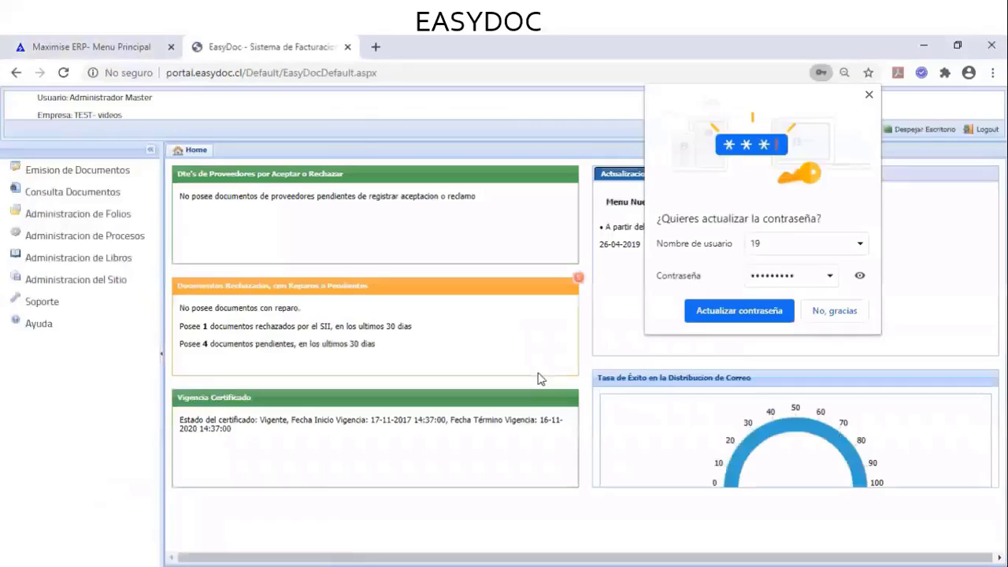
Decline Chrome's password update and view the Correcciones and Mejoras update notes
click(840, 313)
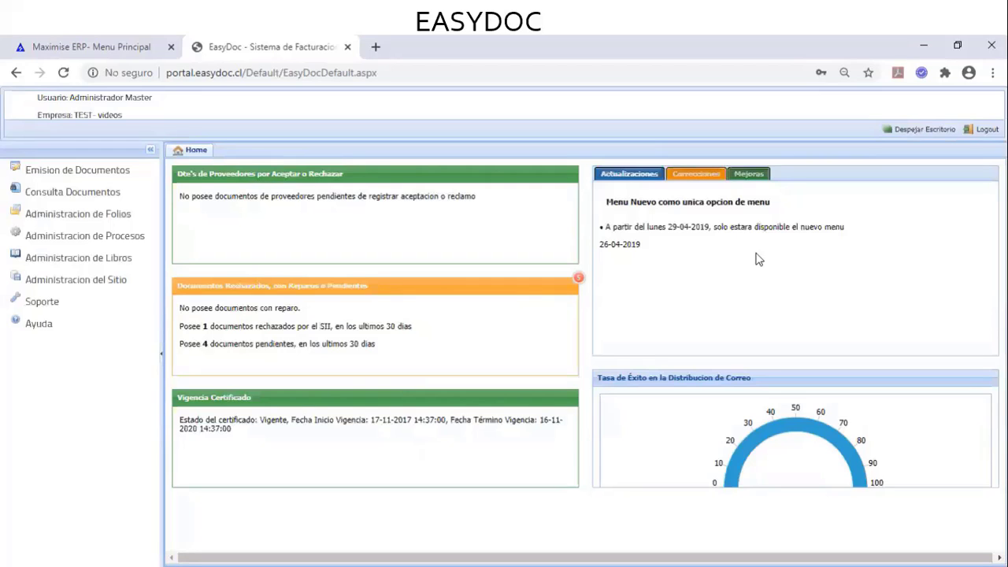
click(703, 178)
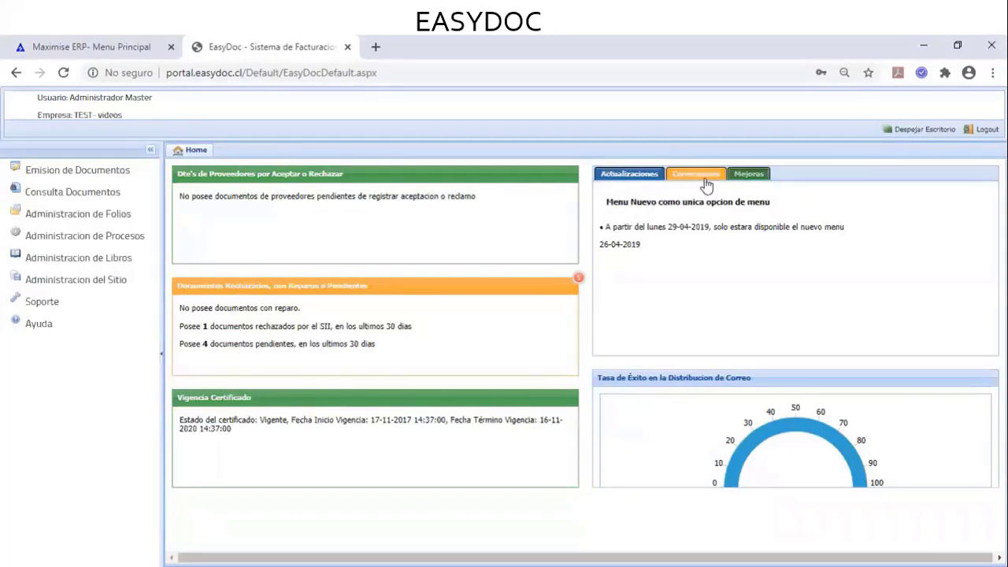
click(753, 175)
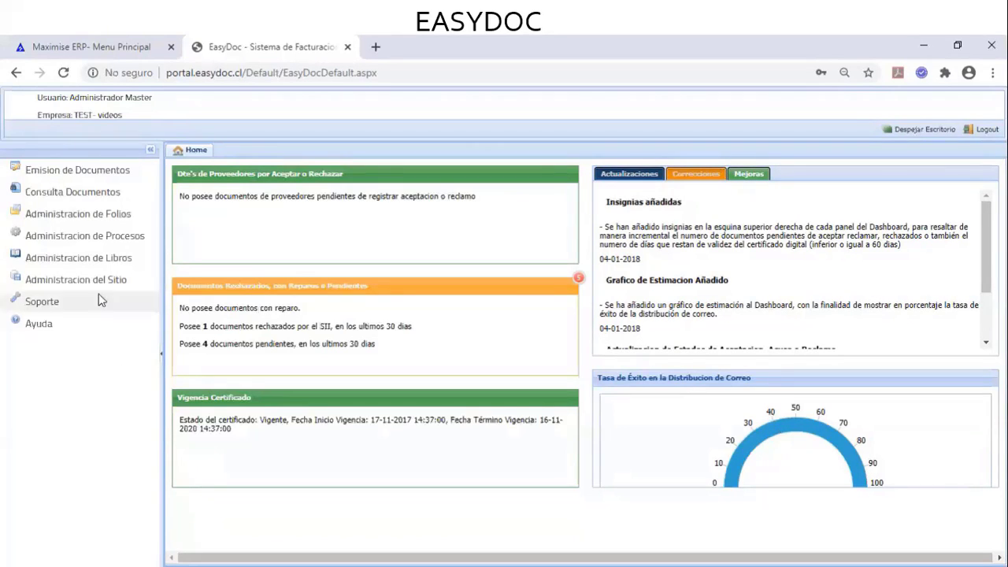
Open Carga de Folios without choosing a CAF file, then open Consulta de Folios
click(89, 218)
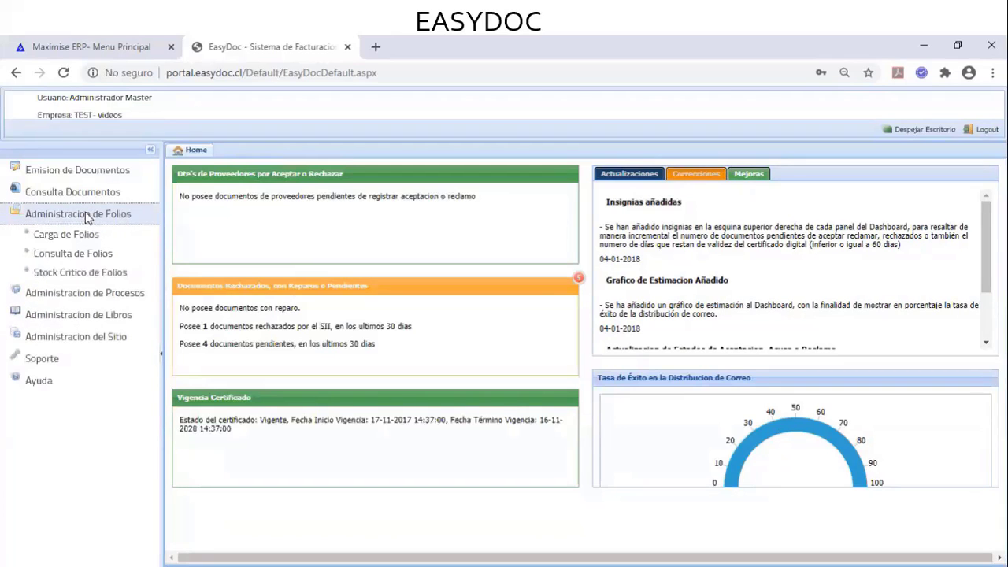
click(75, 239)
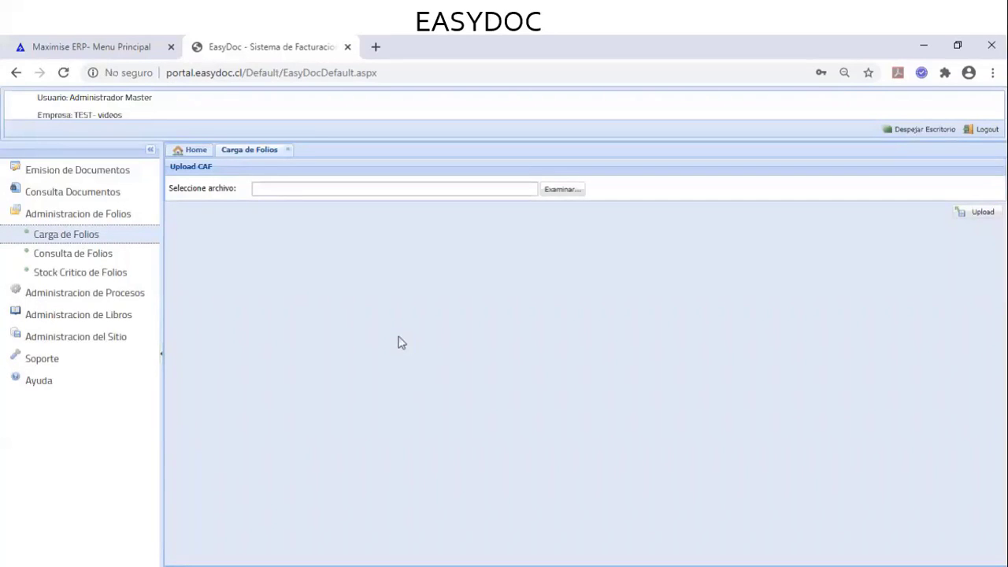
click(567, 190)
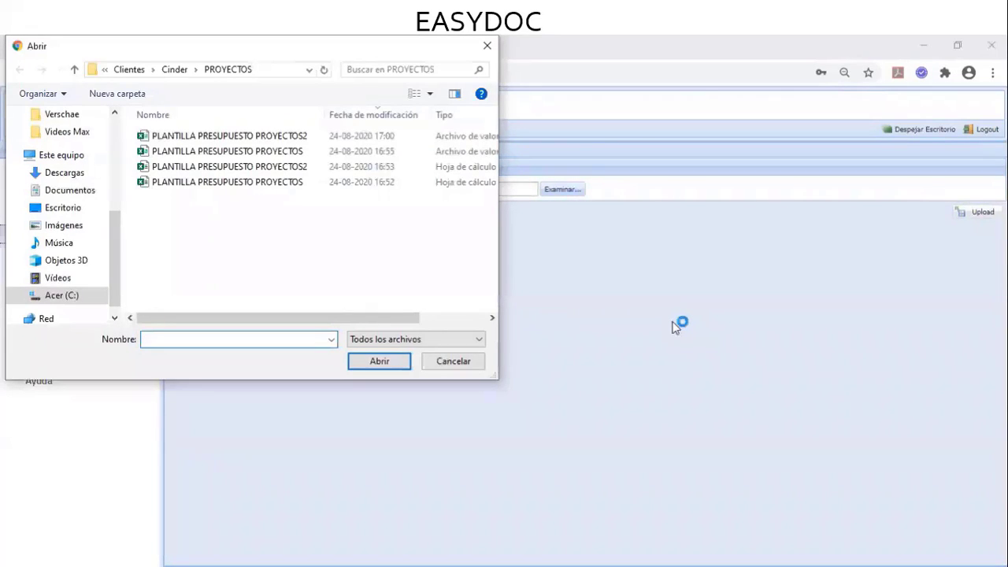
click(466, 366)
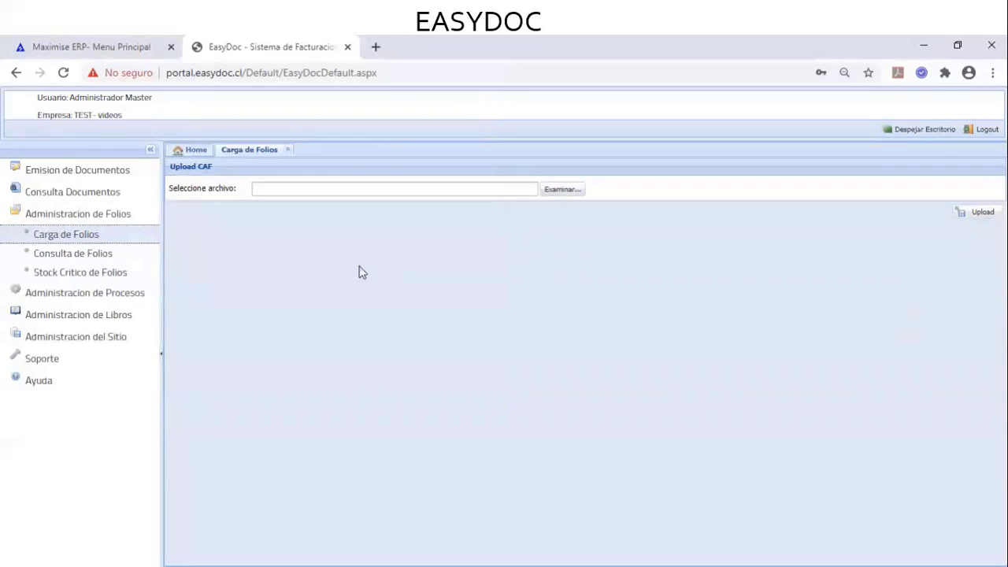
click(134, 256)
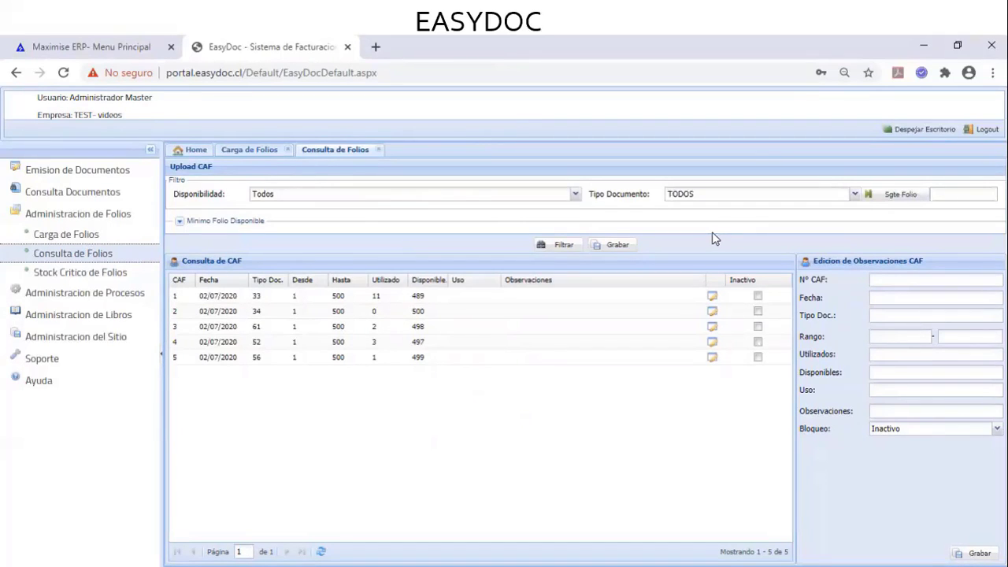
Filter the CAF list to Factura Electronica and load CAF 1 into the editing form
click(854, 193)
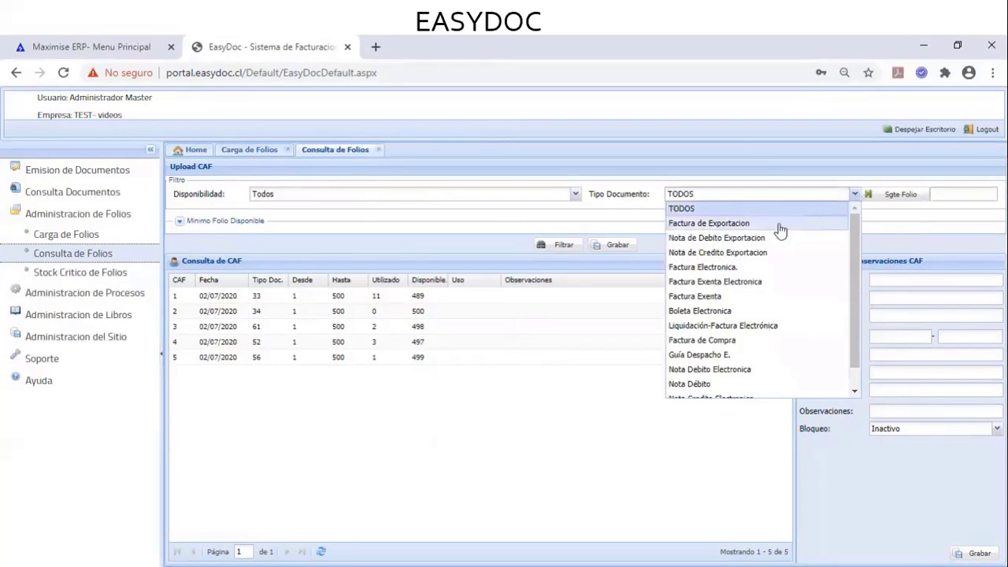
click(729, 267)
click(557, 247)
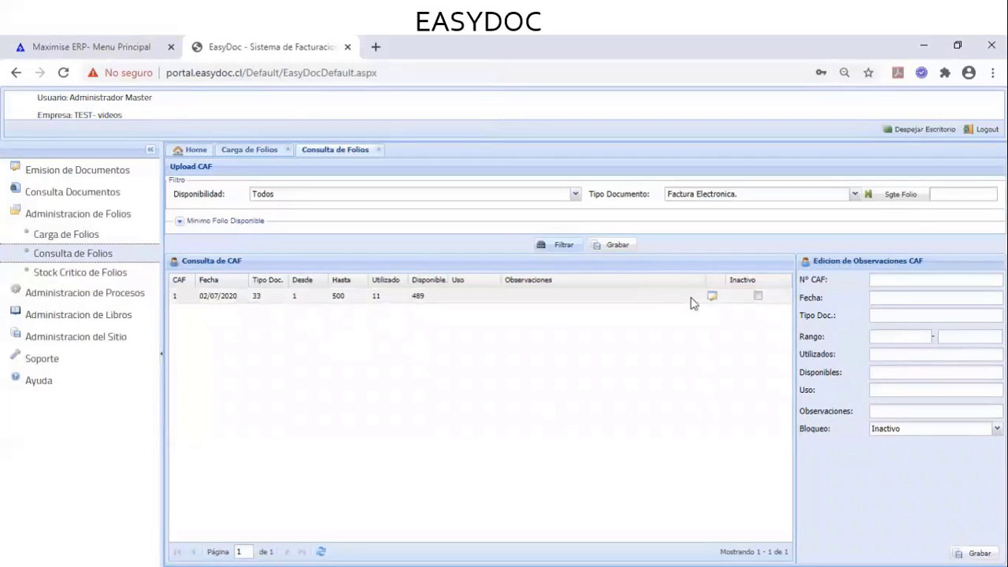
click(712, 297)
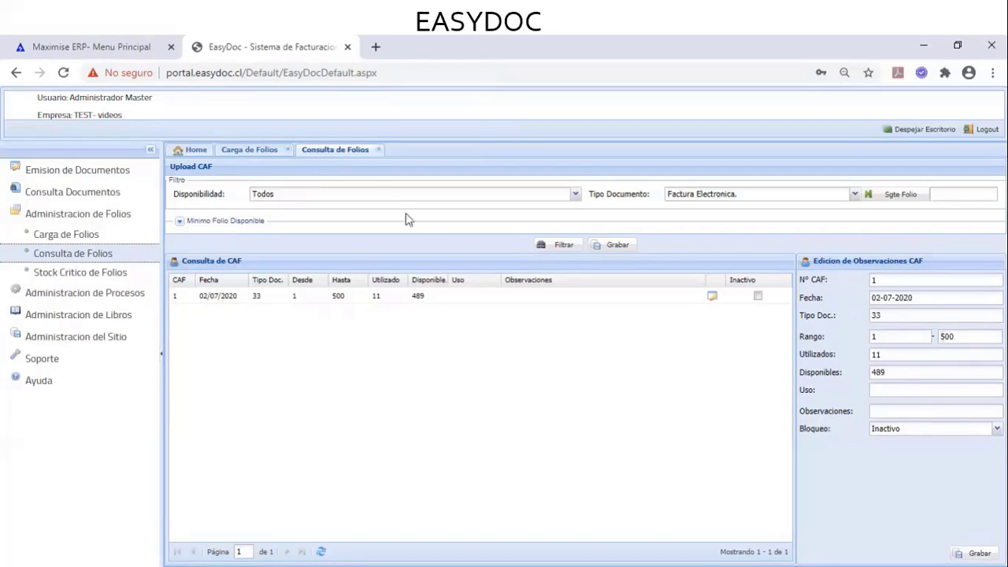
Close both folio pages, collapse Administracion de Folios and expand Consulta Documentos
click(379, 151)
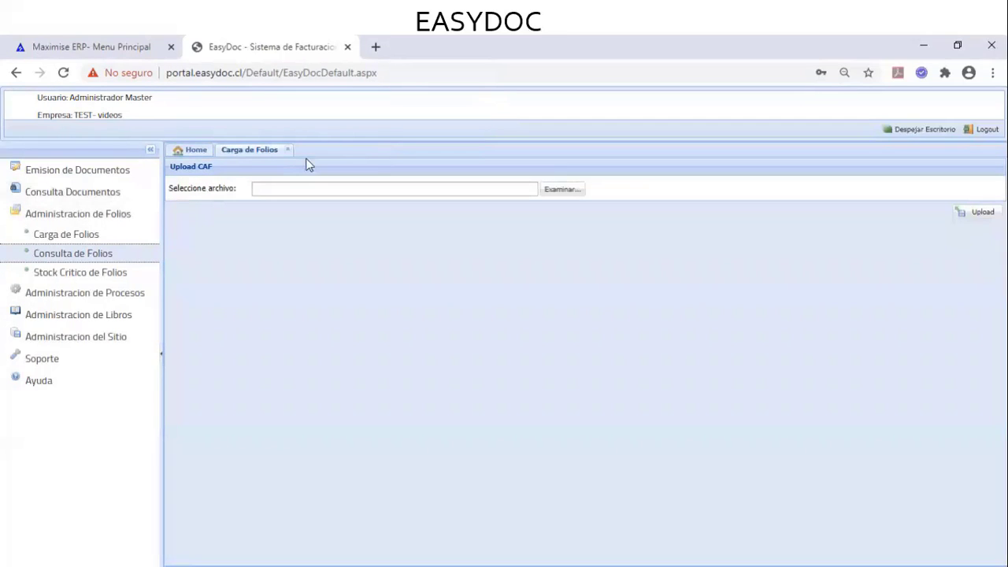
click(288, 150)
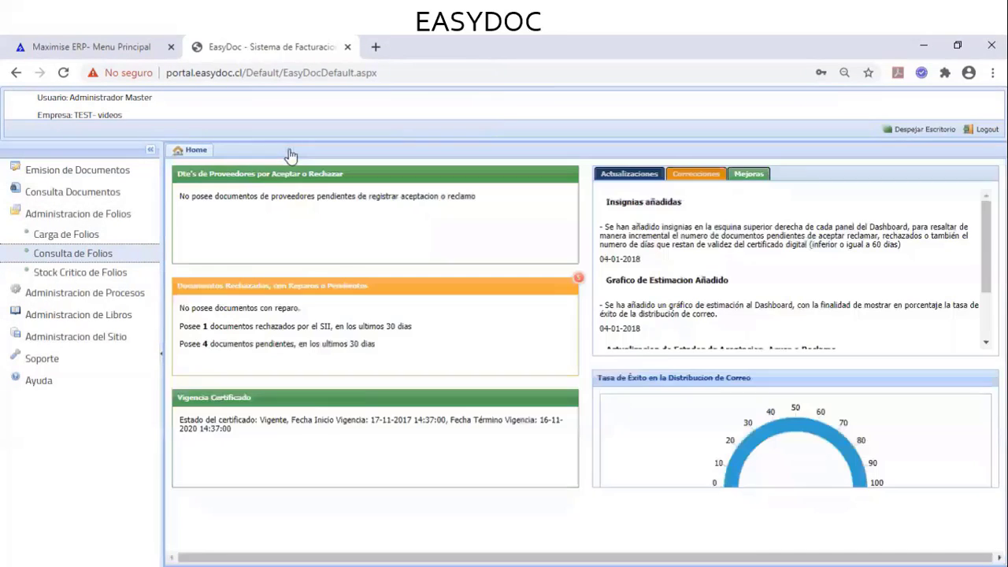
click(108, 221)
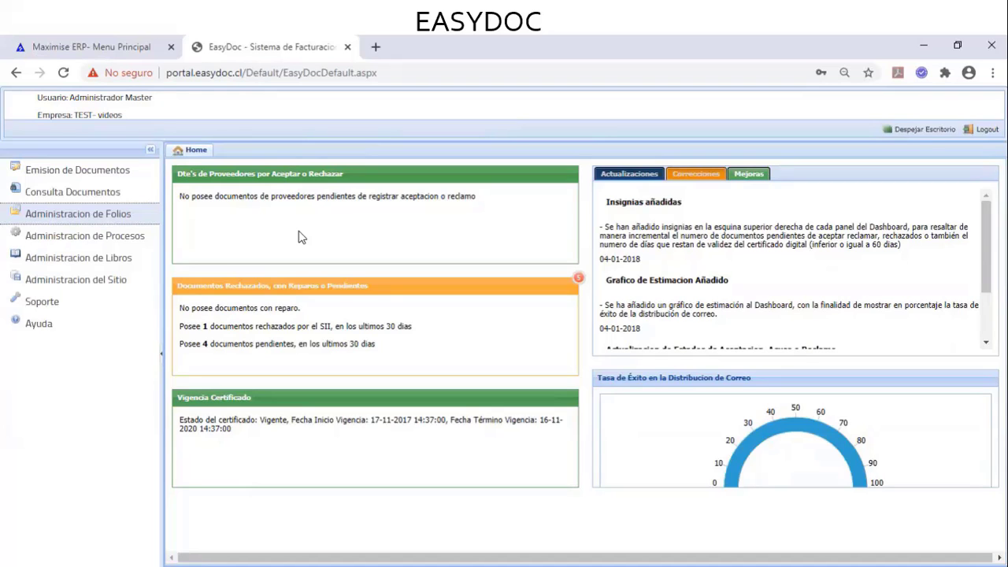
click(118, 193)
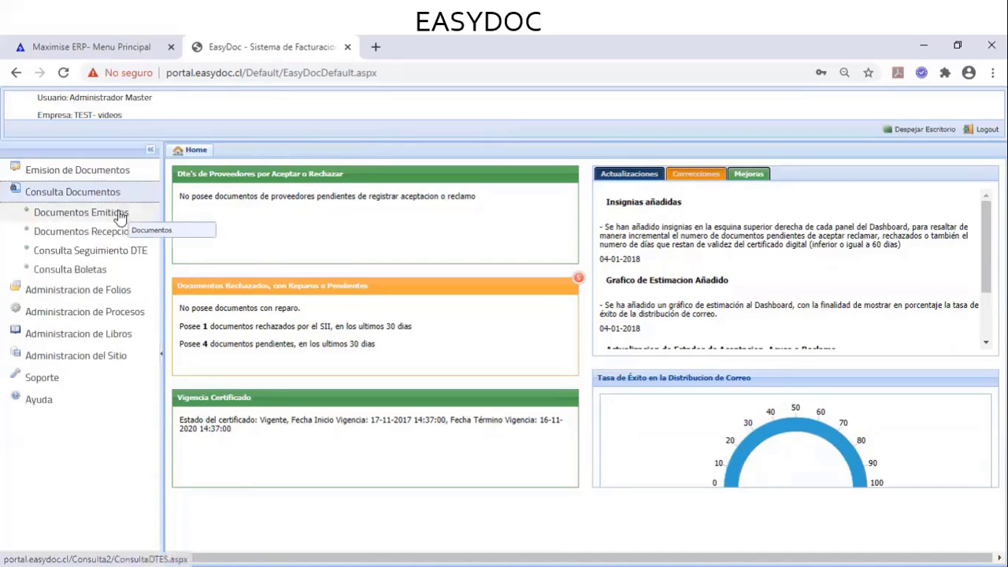
Open Documentos Emitidos and search to list all 16 issued documents
click(120, 214)
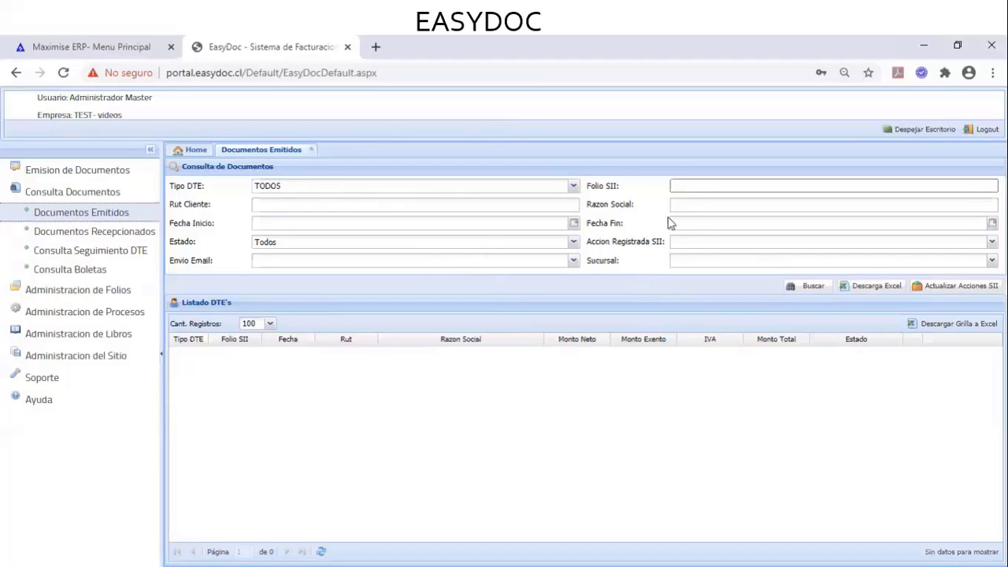
click(799, 286)
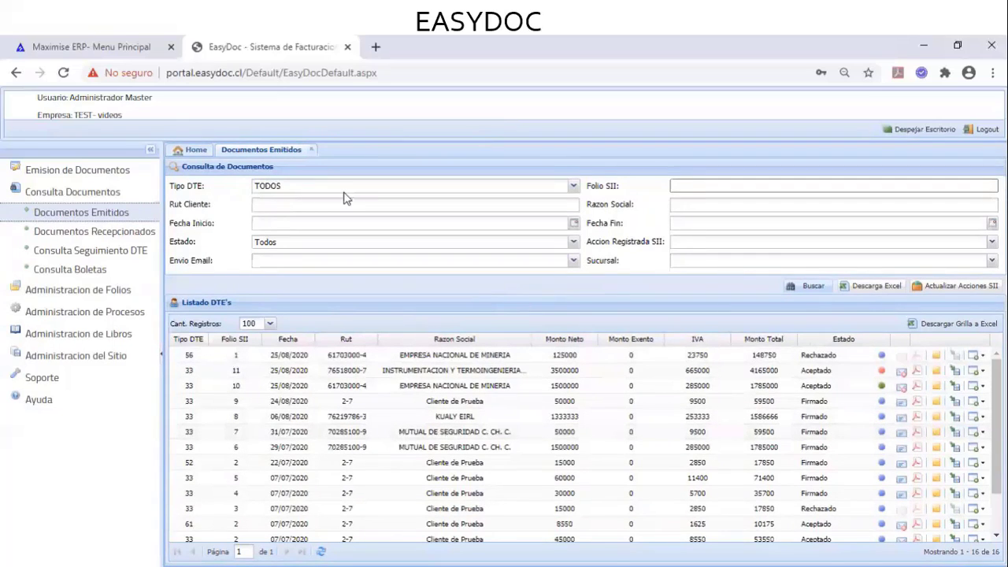
click(574, 186)
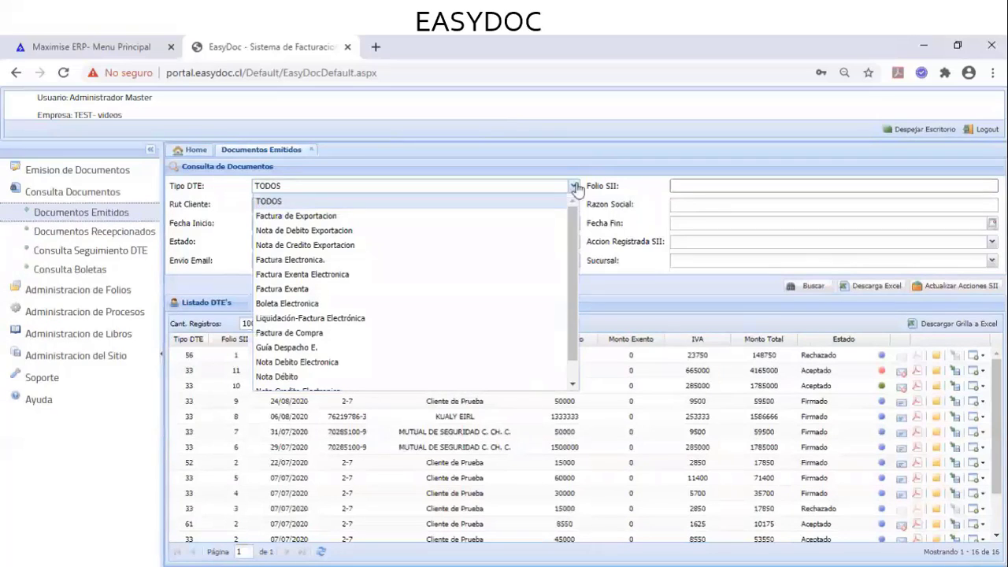
click(575, 187)
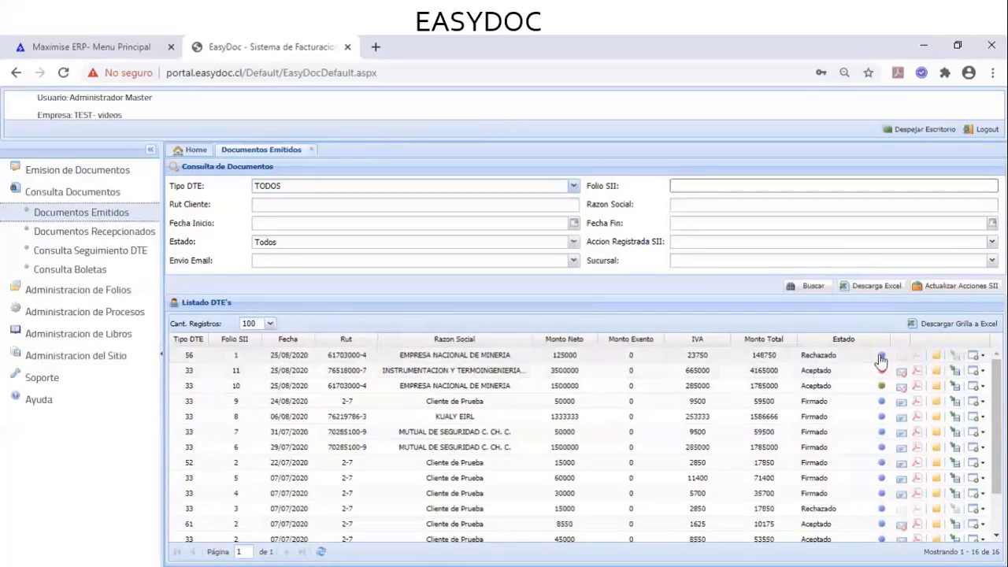
mouse_move(881, 358)
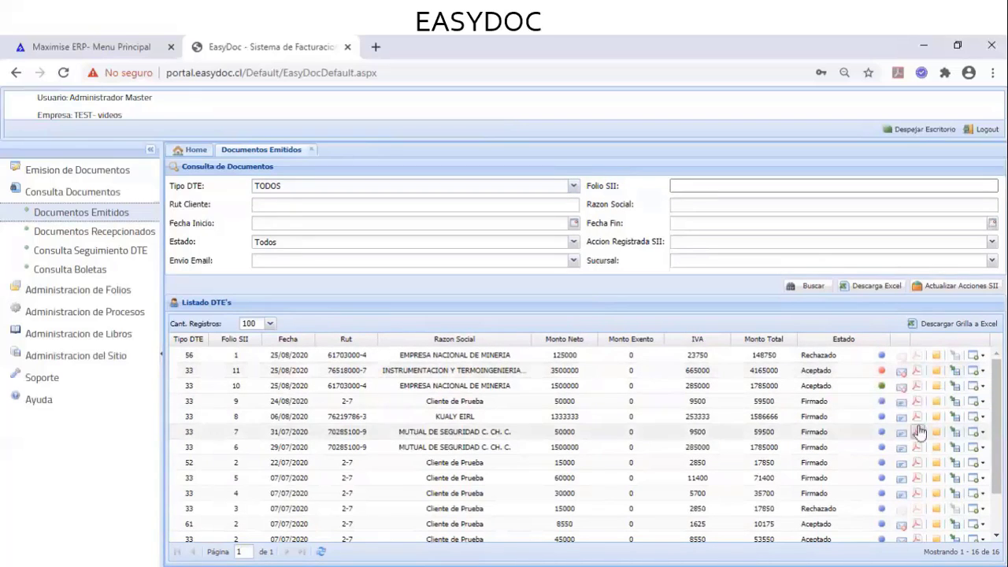
click(901, 376)
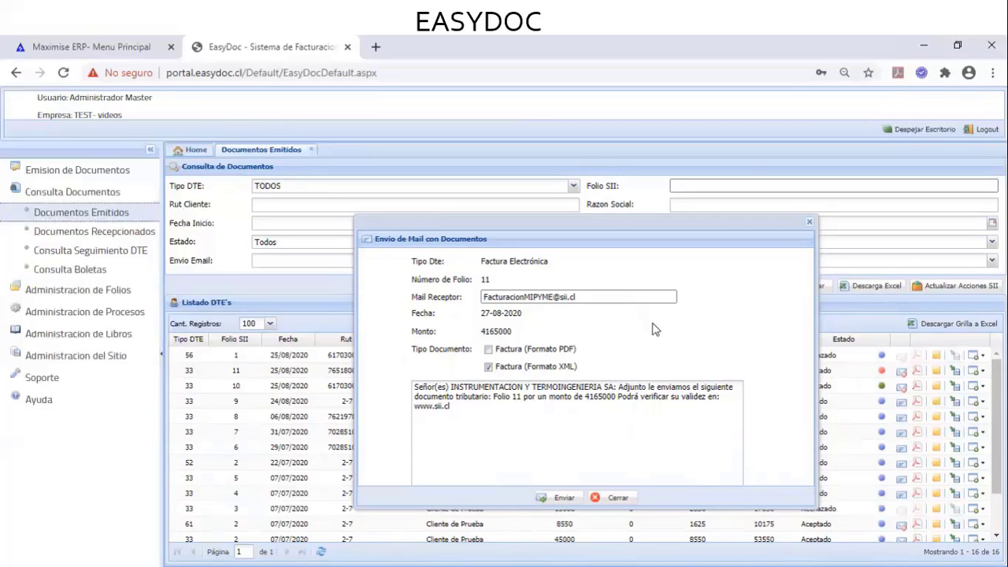
click(618, 496)
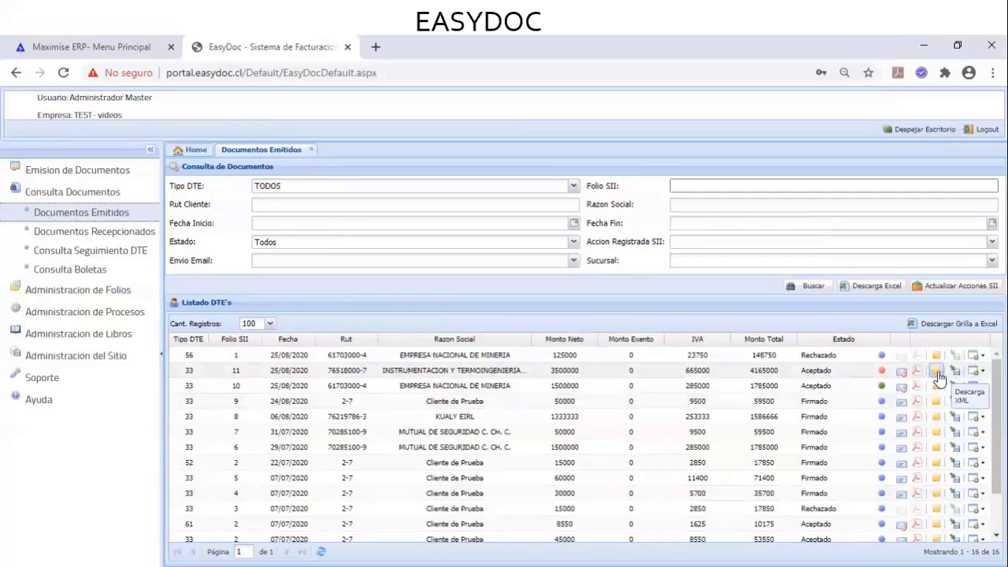
Download Folio 11's XML, check it in the Descargas folder, then download its PDF
click(936, 372)
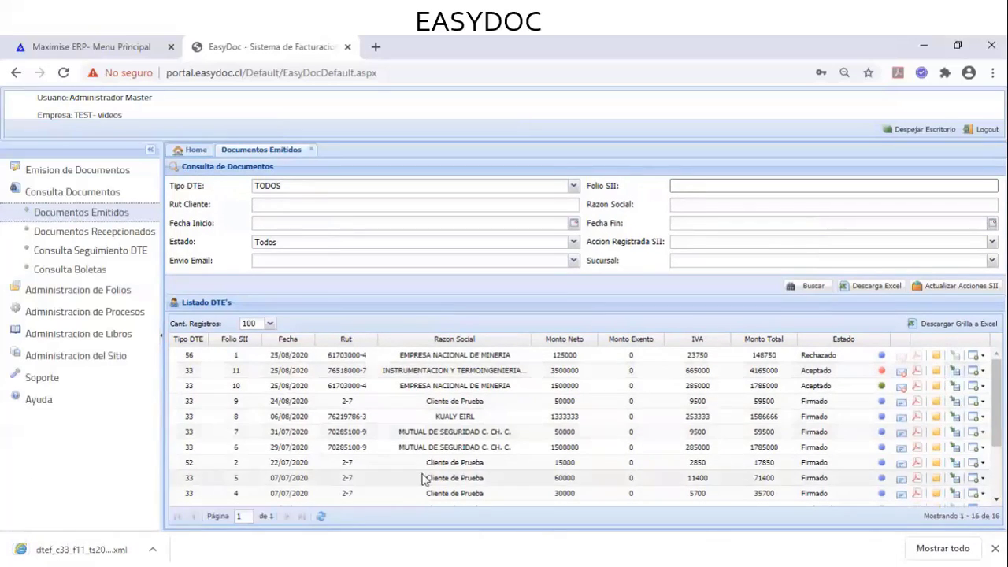
click(152, 548)
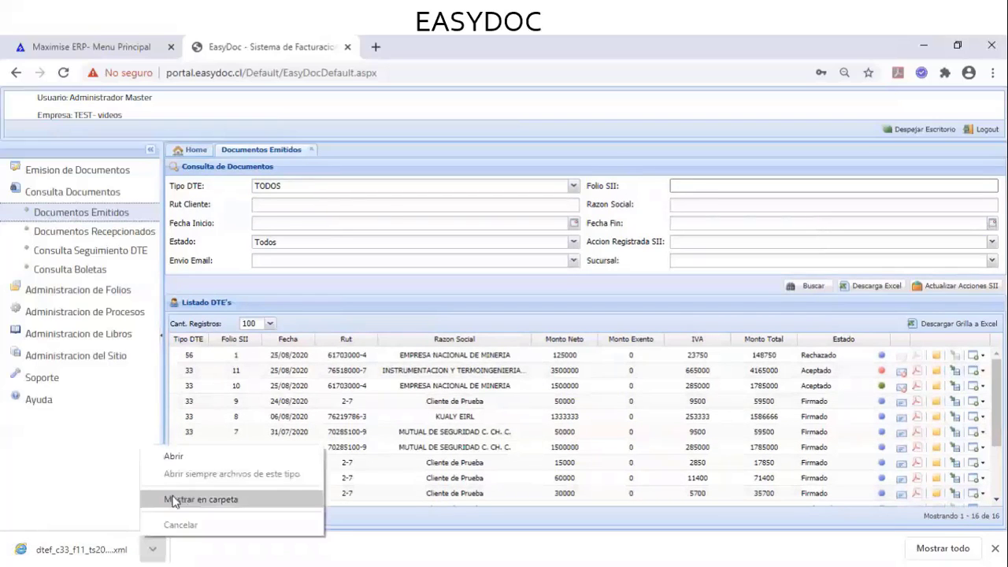
click(174, 502)
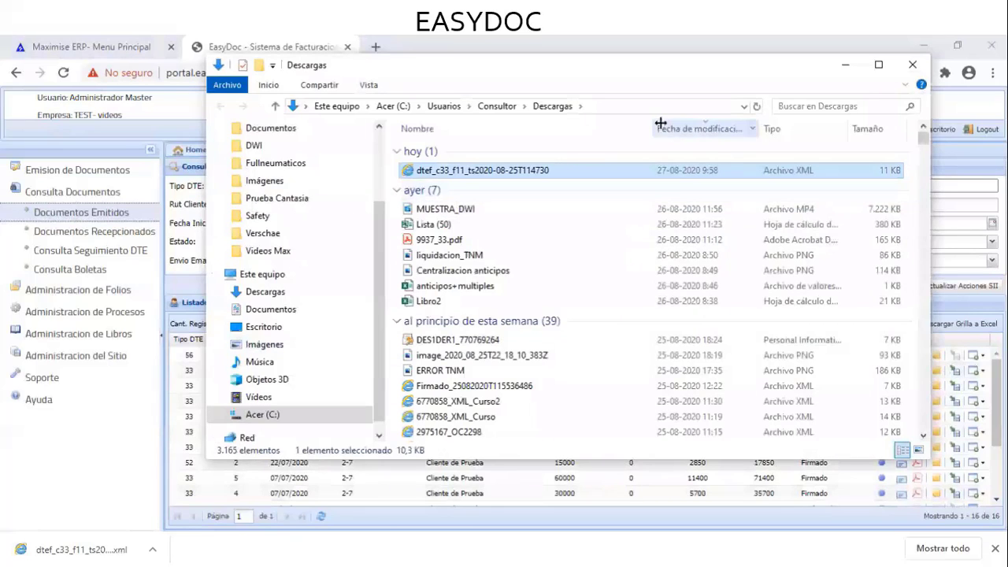
click(845, 66)
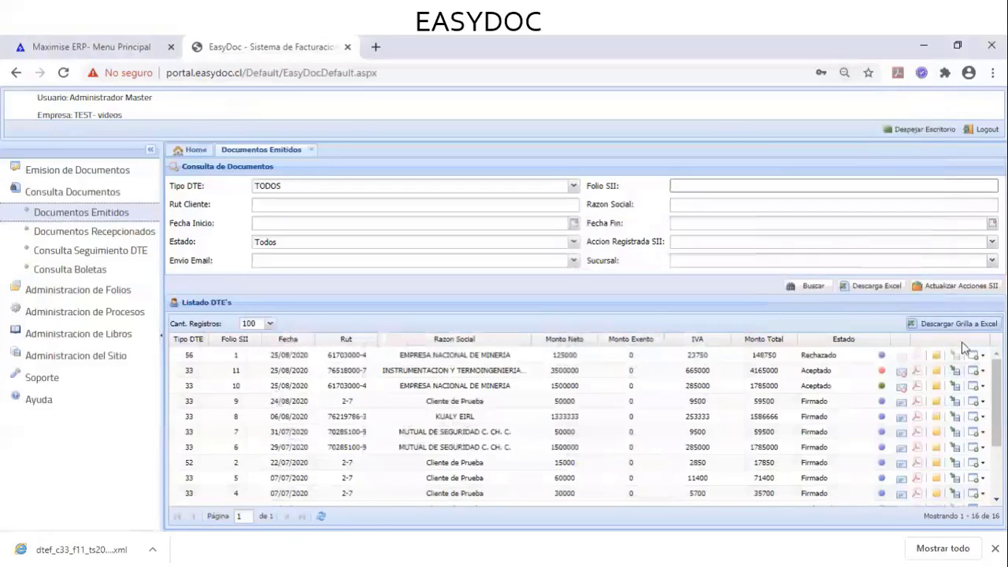
click(956, 374)
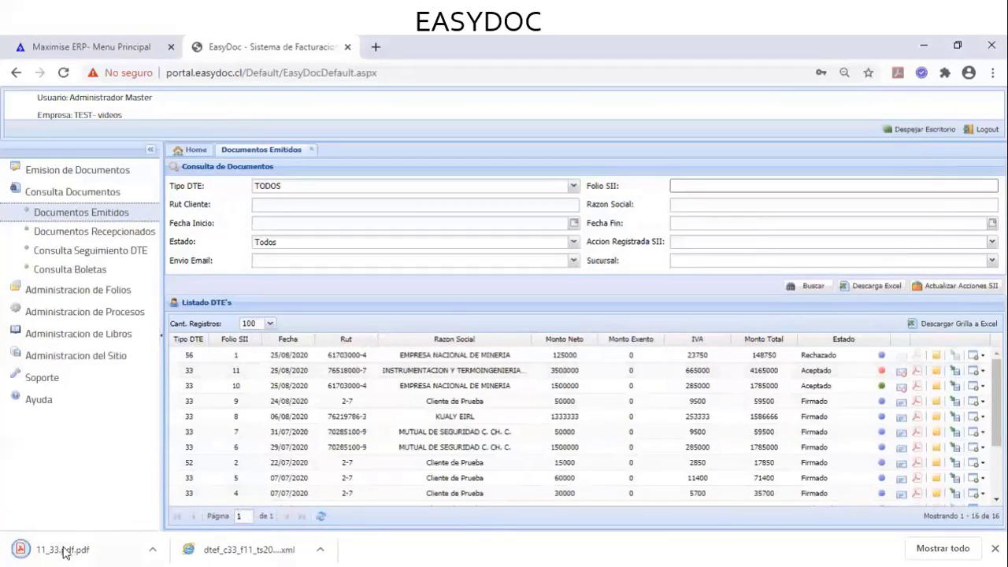
Open 11_33.pdf in Chrome's PDF viewer, scroll through it, and return to EasyDoc
click(66, 550)
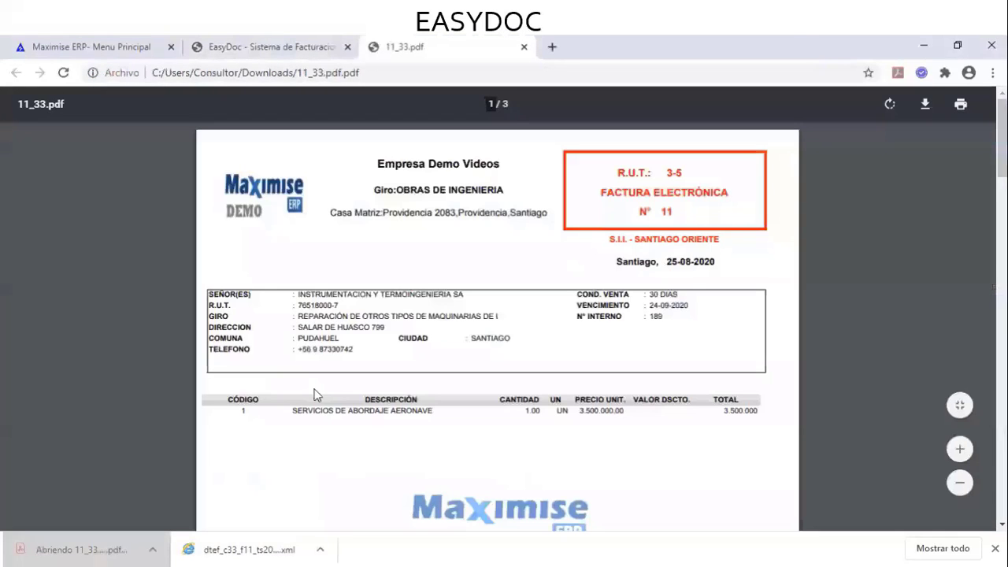
scroll(407, 315, down, 4)
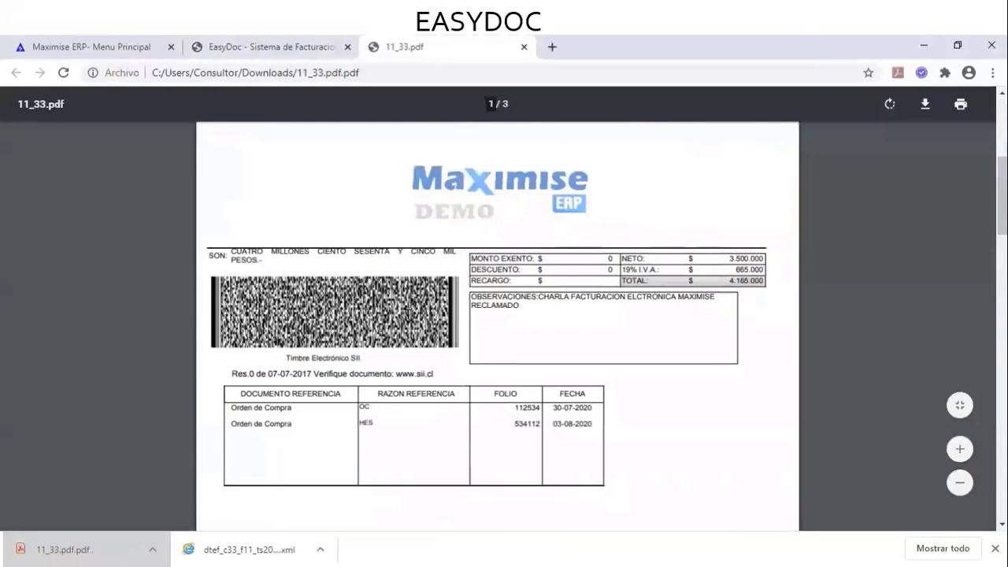
scroll(407, 315, up, 4)
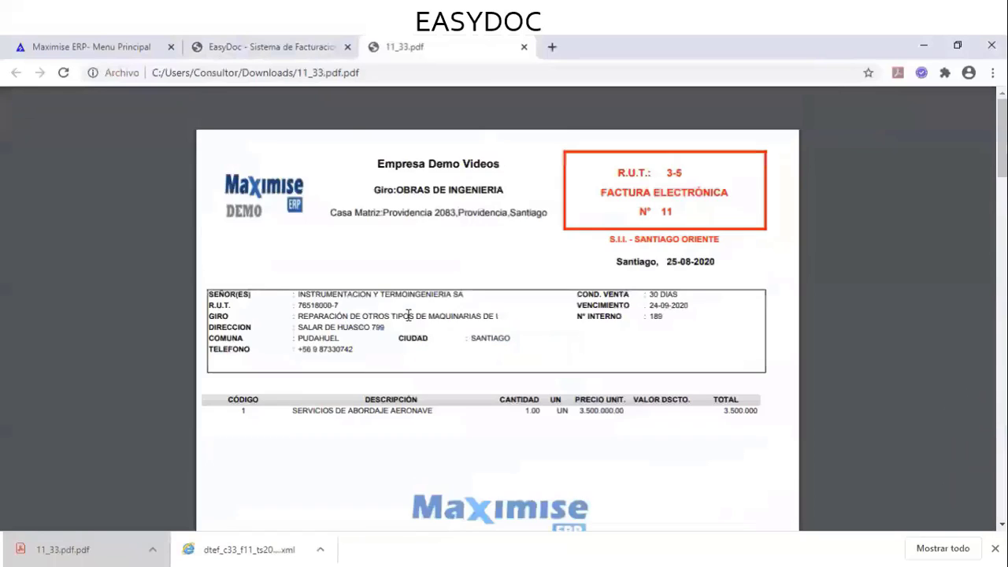
click(293, 41)
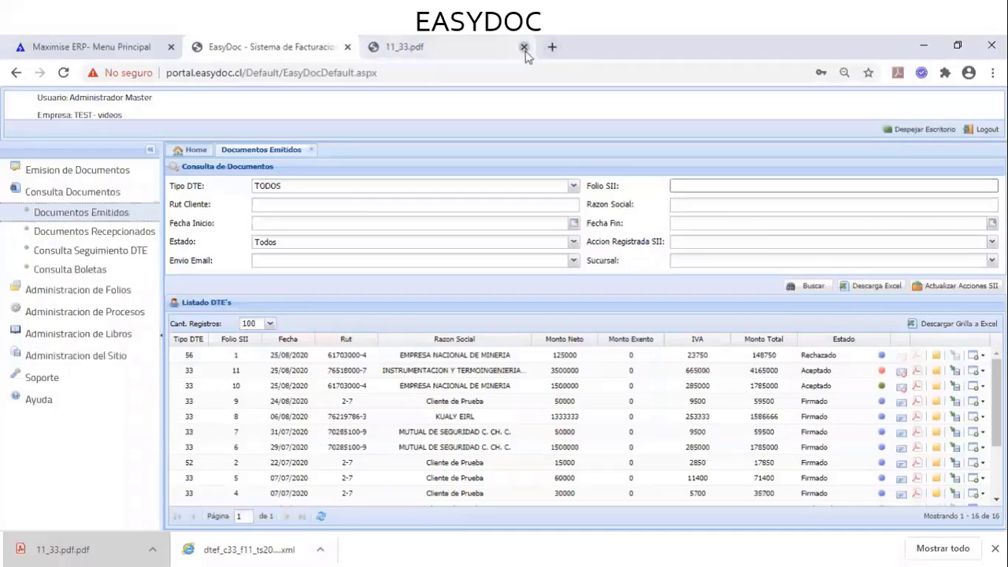
Close the 11_33.pdf tab and bring up the extra actions for issued folio 11
click(524, 47)
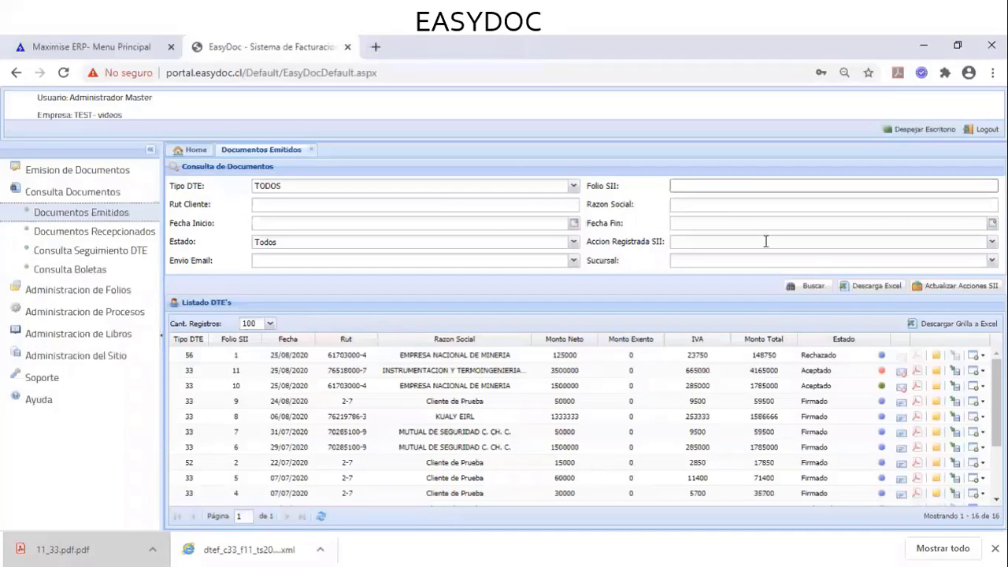
click(974, 371)
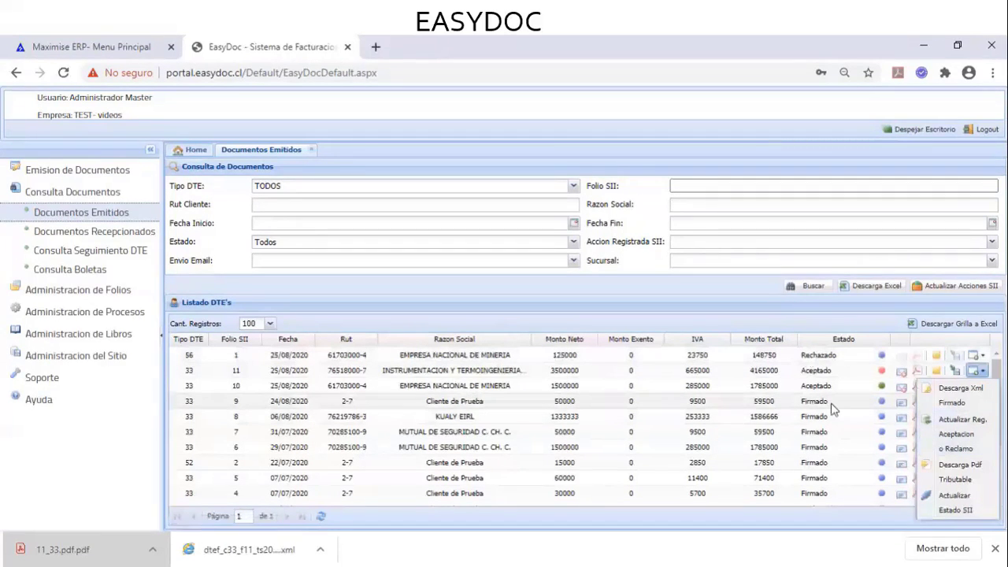
Dismiss folio 11's action list to reveal the full issued-documents grid
click(819, 362)
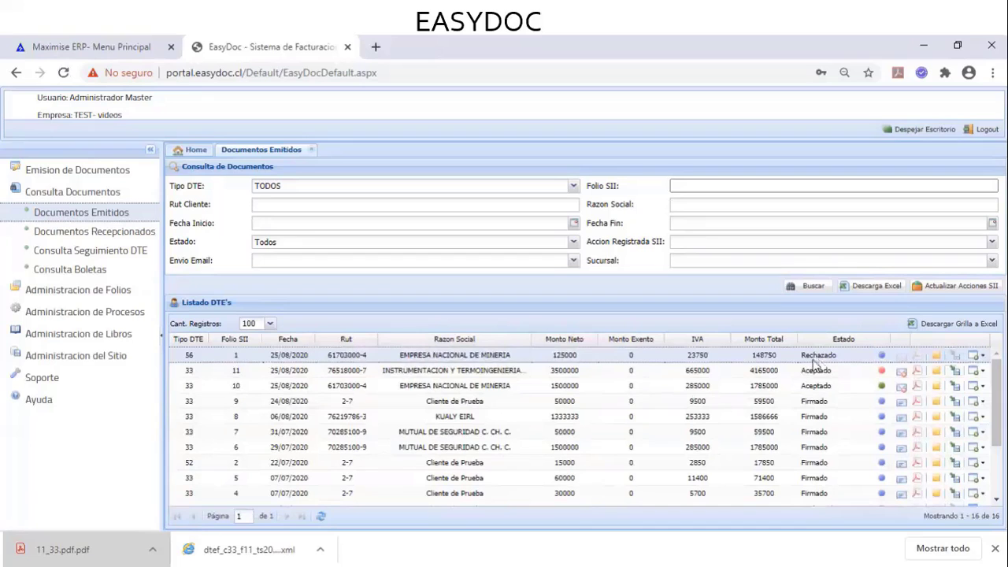
Open Documentos Recepcionados and search to list the six received supplier invoices
click(142, 232)
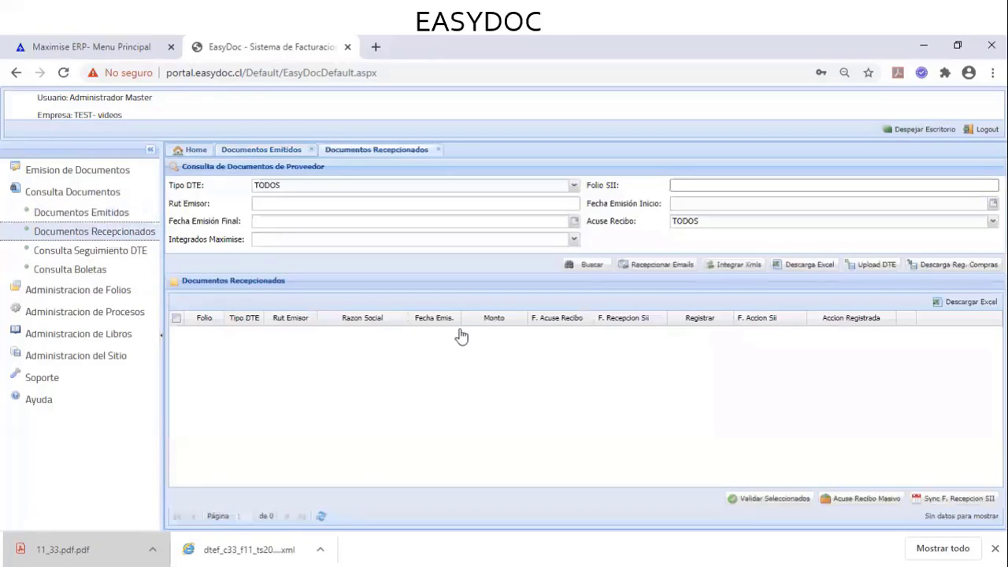
click(580, 266)
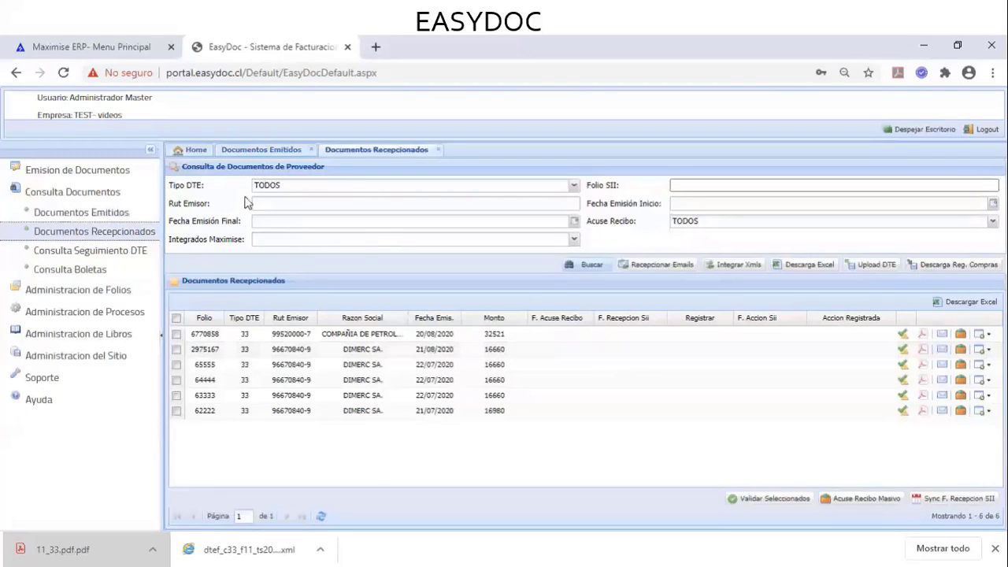
click(740, 177)
click(751, 270)
click(948, 267)
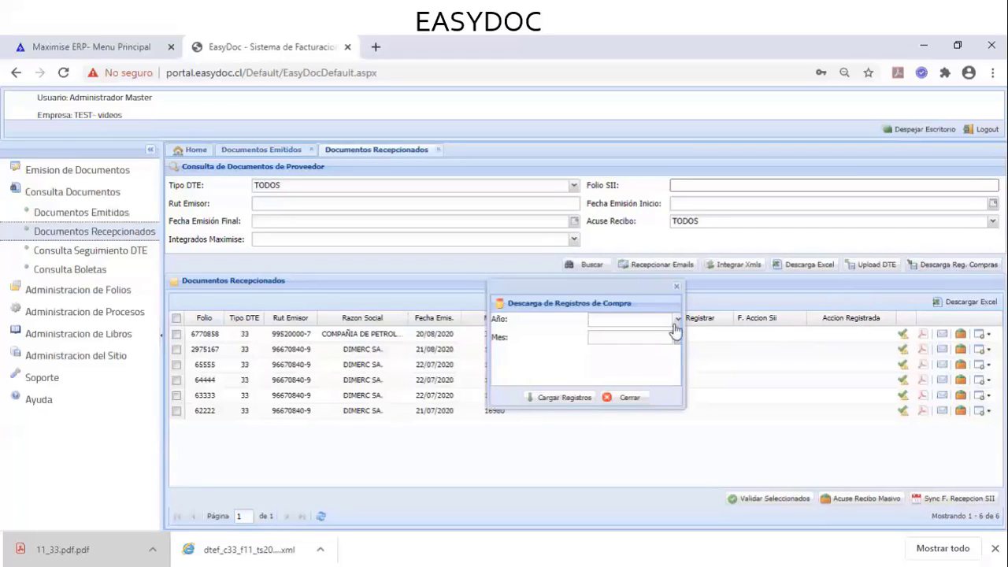
click(678, 322)
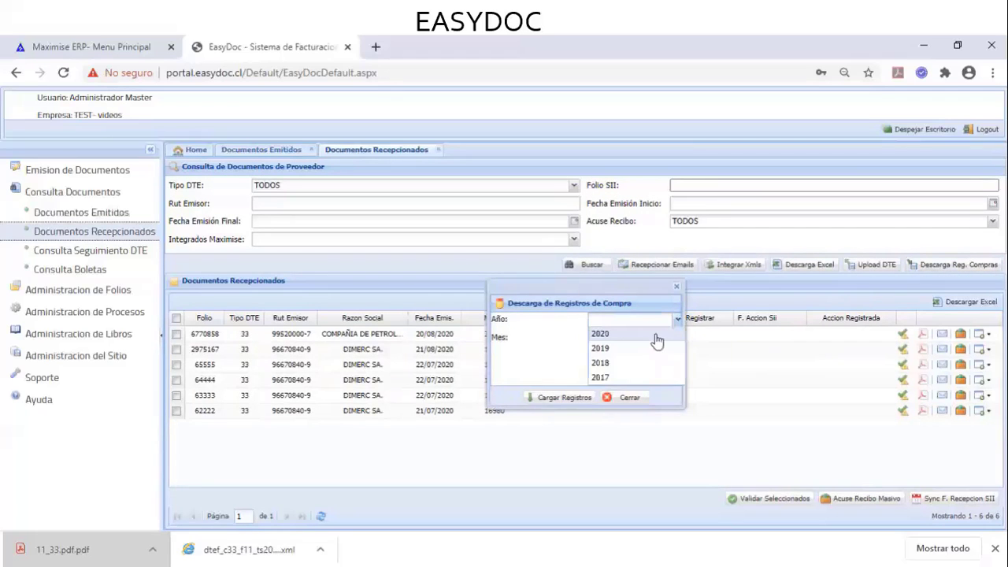
click(653, 336)
click(677, 338)
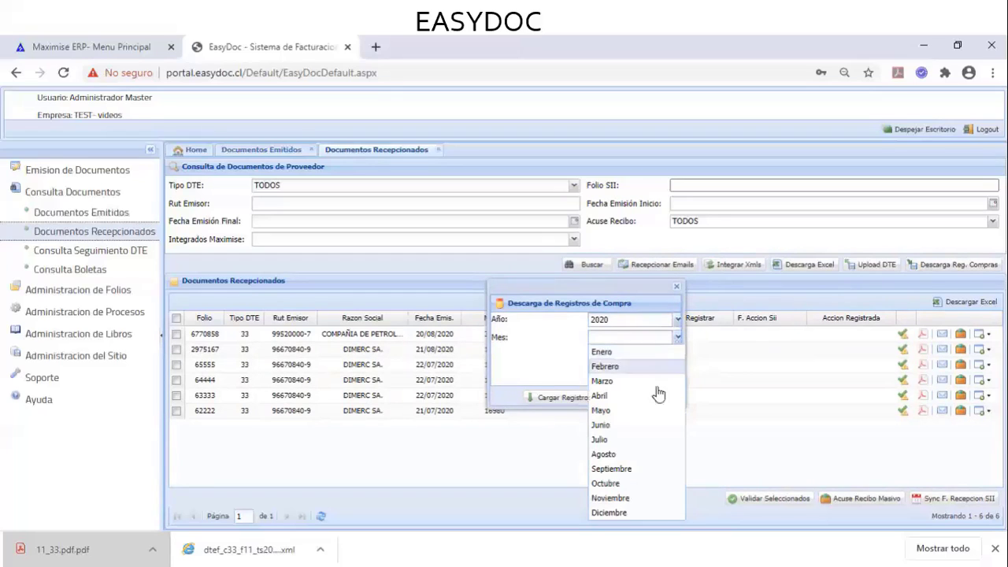
click(653, 456)
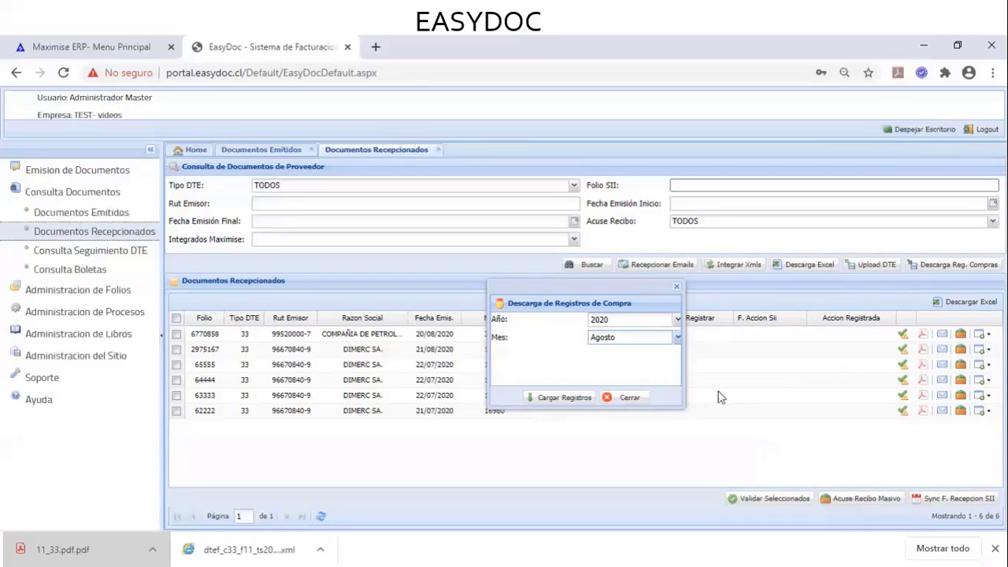
click(641, 399)
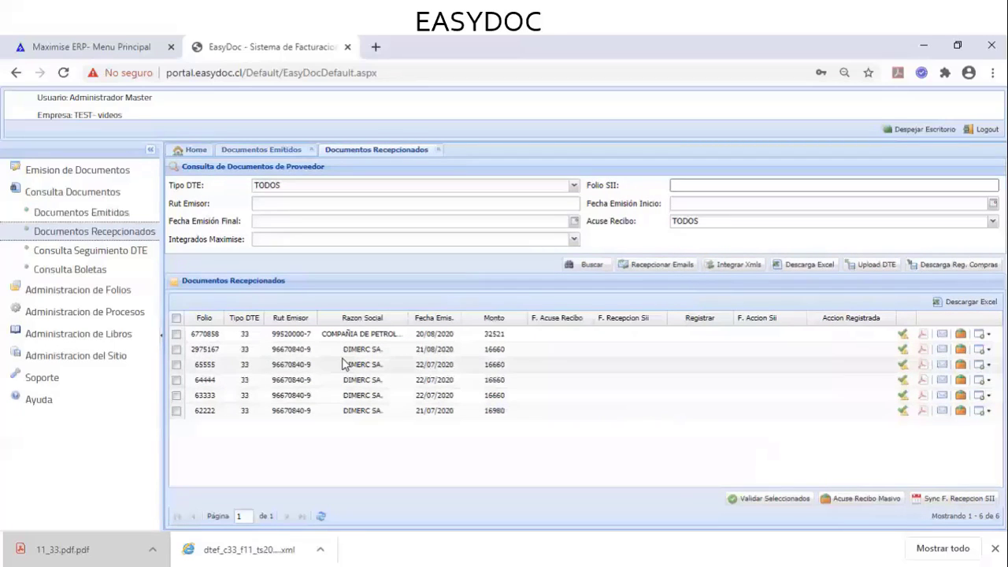
Enable the F CORREO and F SII columns via Tipo DTE, then tick invoice 6770858
click(259, 320)
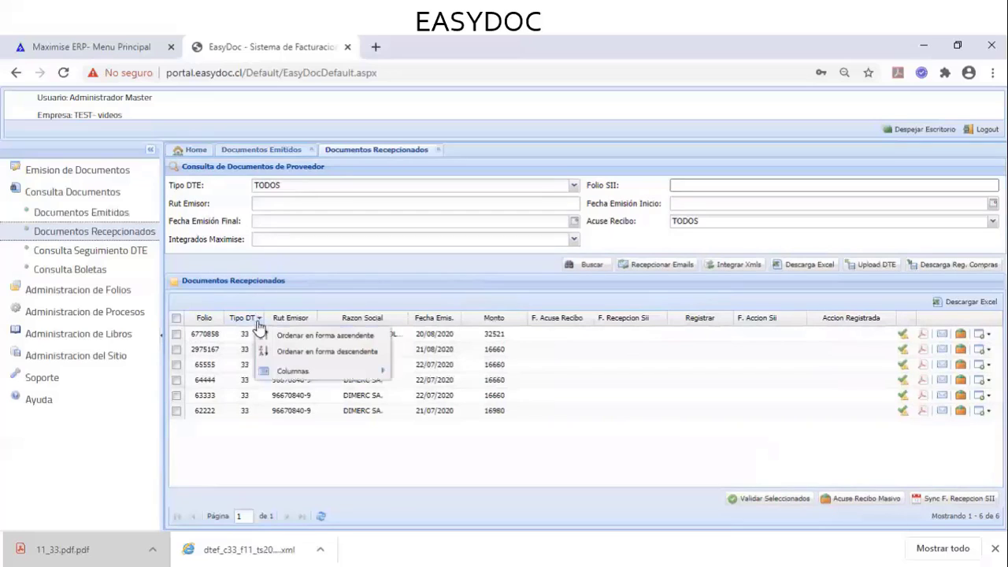
mouse_move(287, 372)
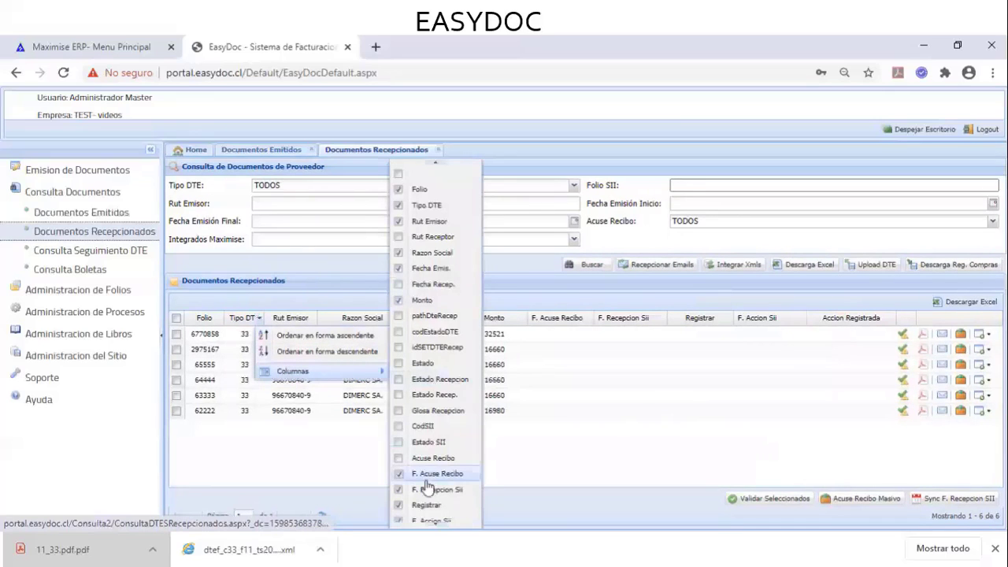
scroll(426, 473, down, 3)
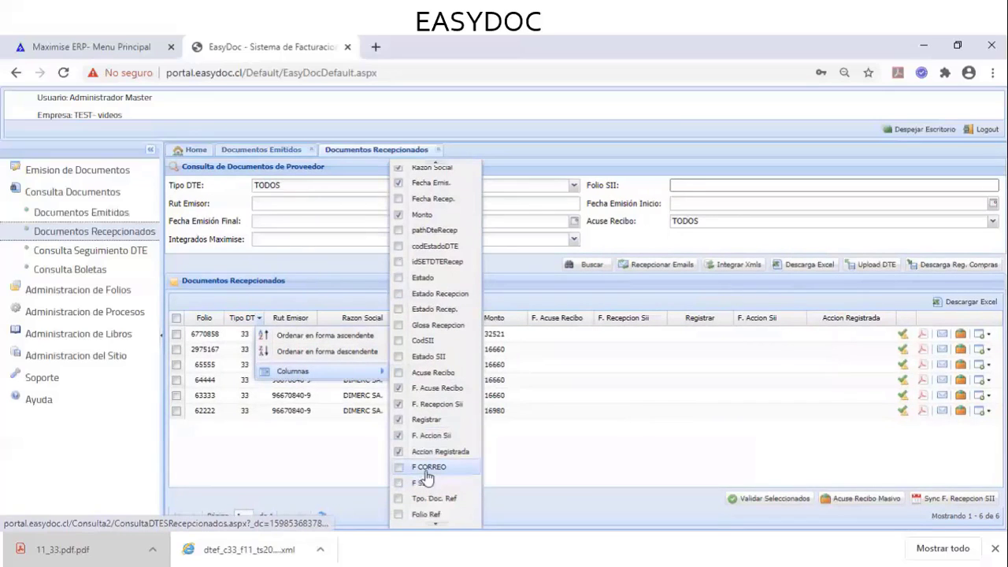
click(426, 470)
click(425, 489)
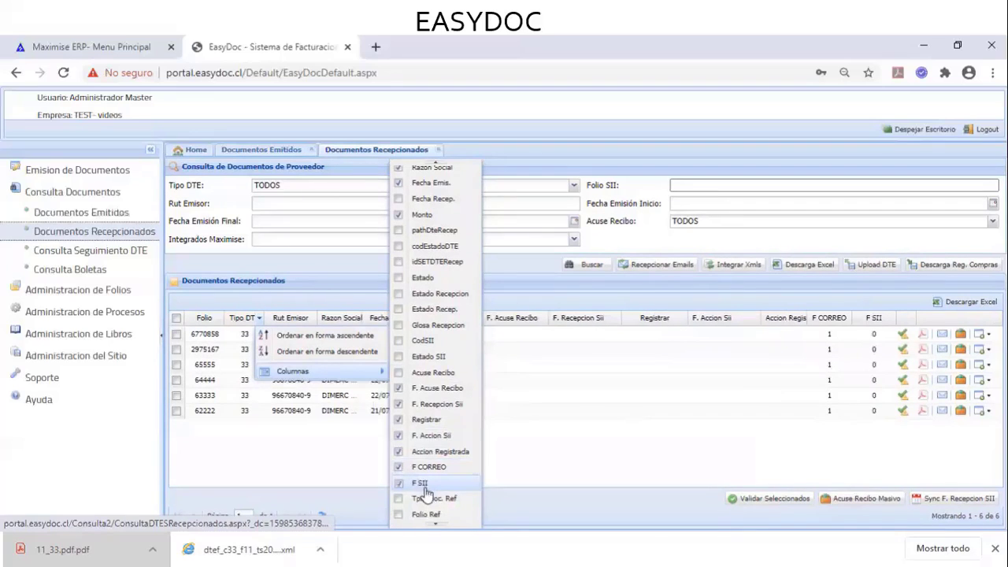
click(595, 449)
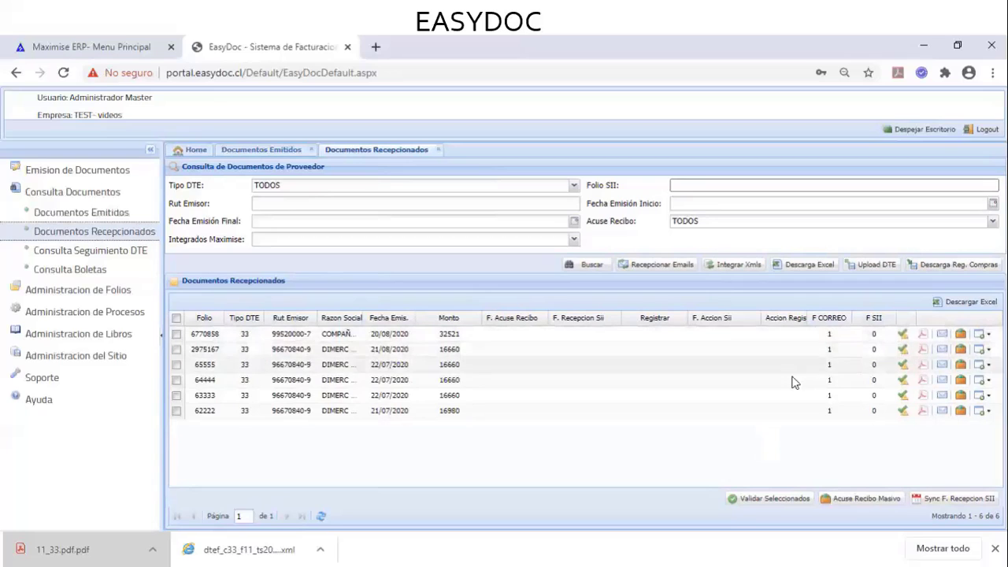
click(791, 336)
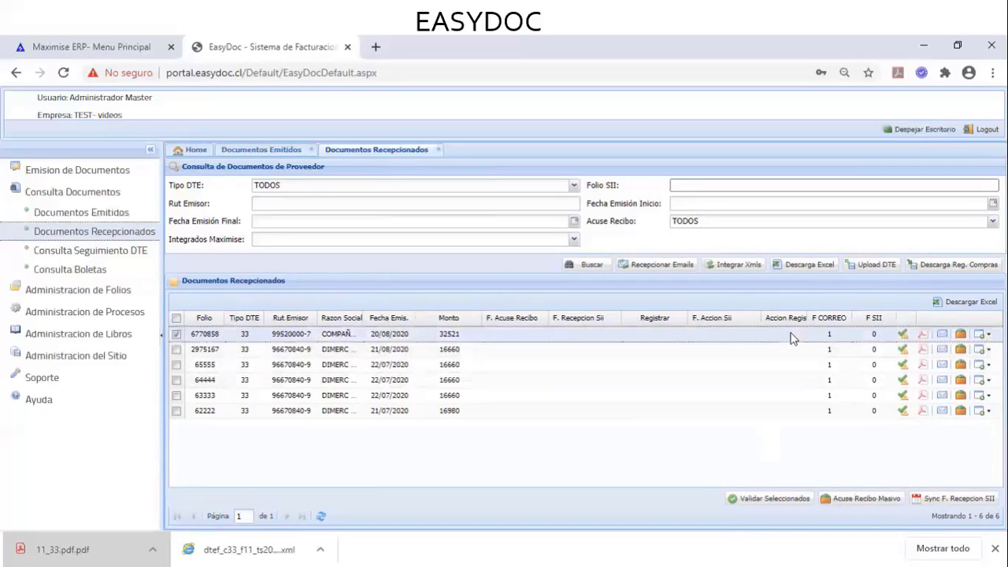
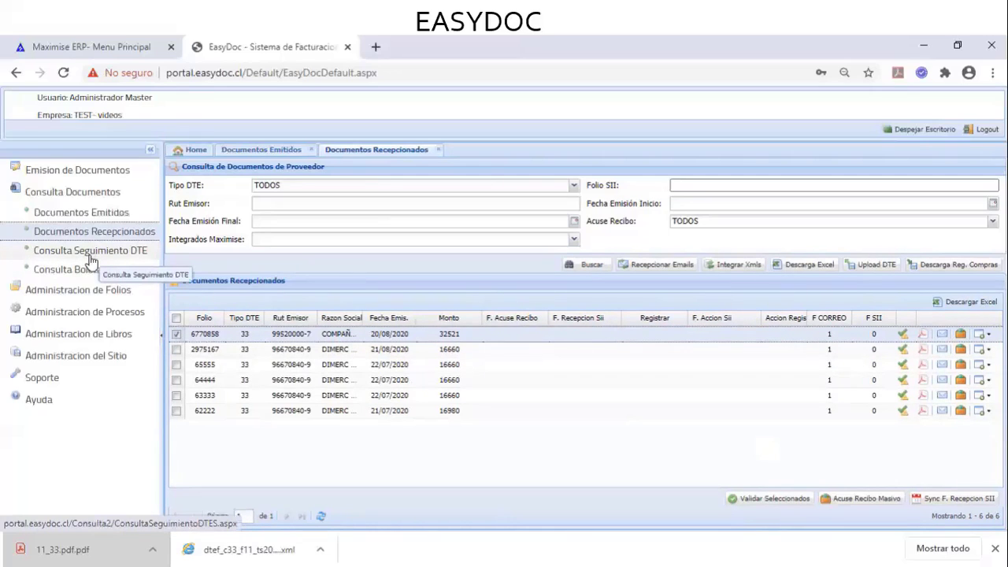
List all 20 boletas in Consulta Boletas, then open the Consulta Seguimiento DTE query
click(86, 270)
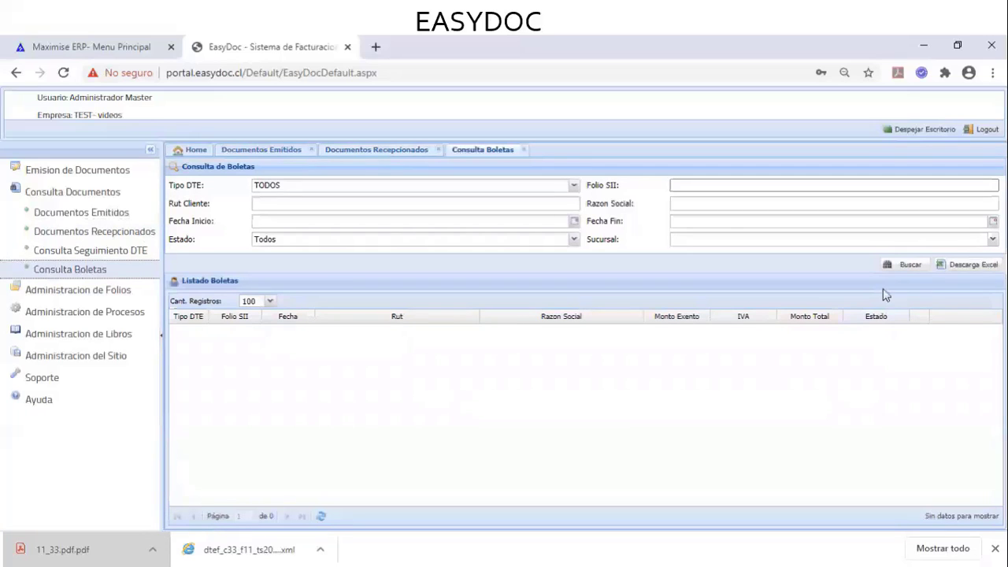
click(902, 266)
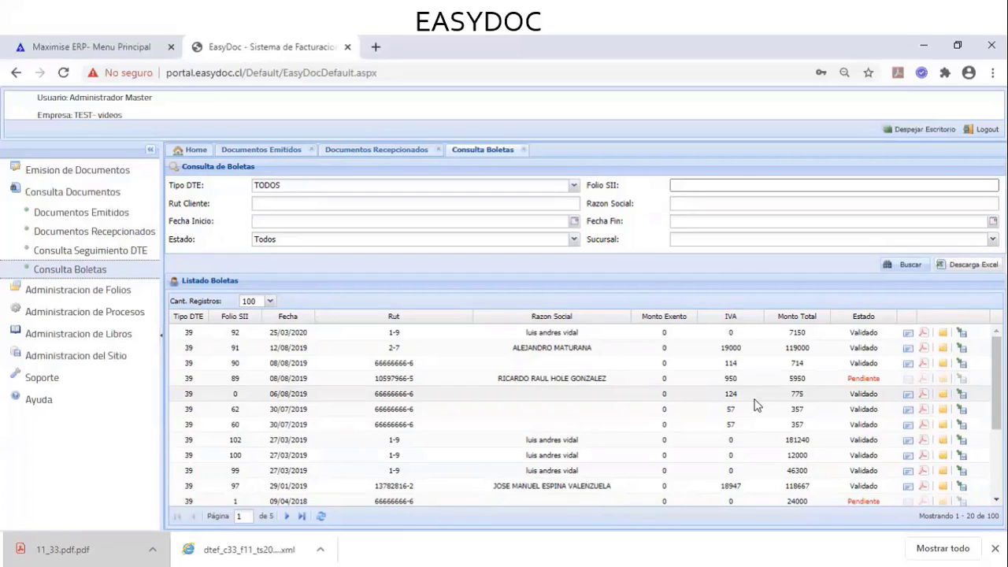
click(137, 250)
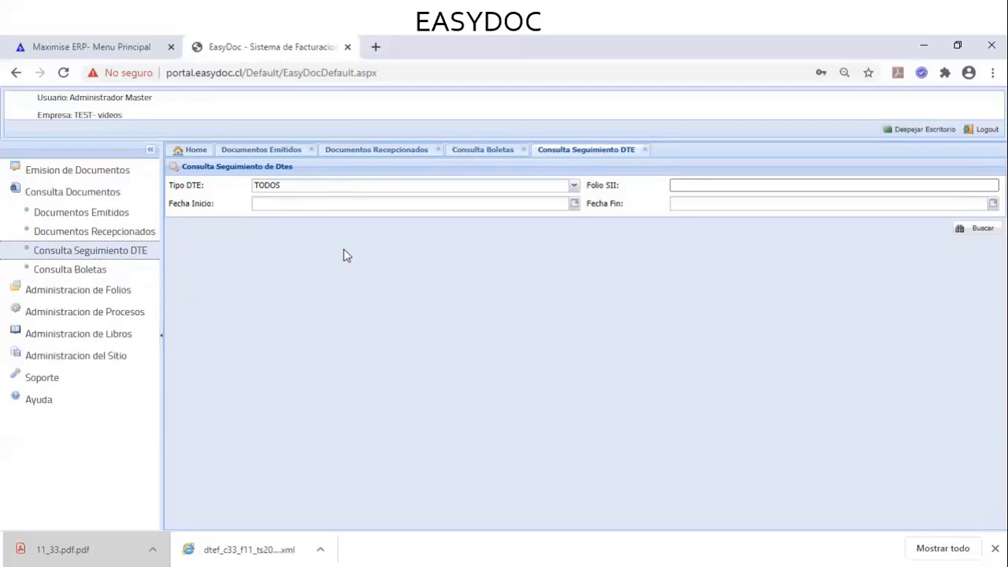
Check the folio 9 invoice row in Documentos Emitidos before returning to tracking
click(291, 156)
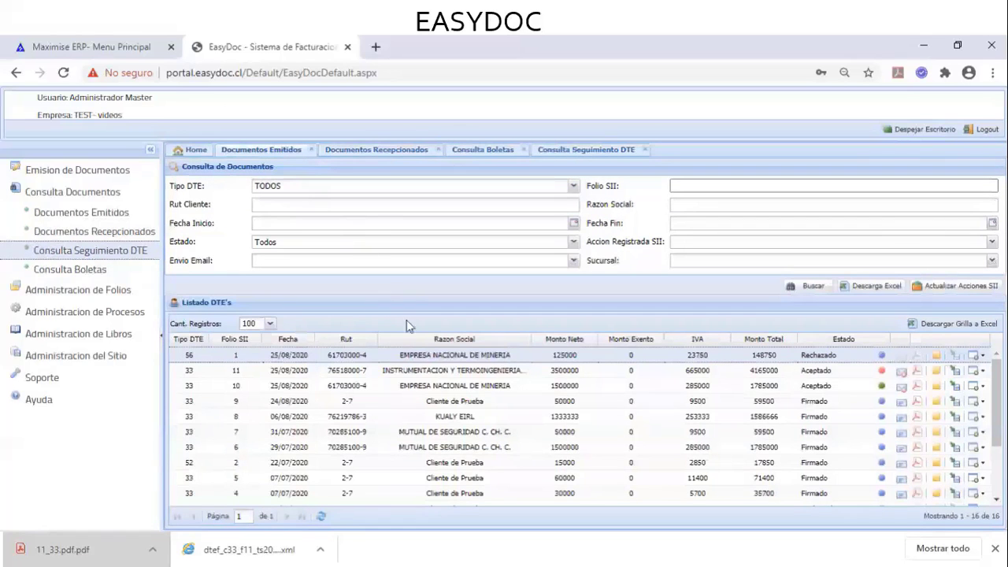
click(441, 403)
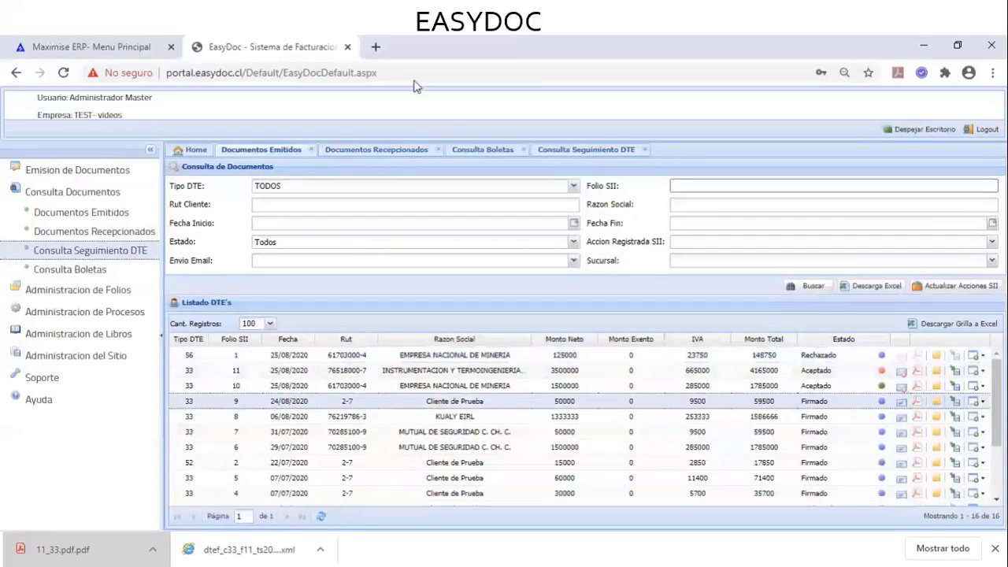
click(563, 152)
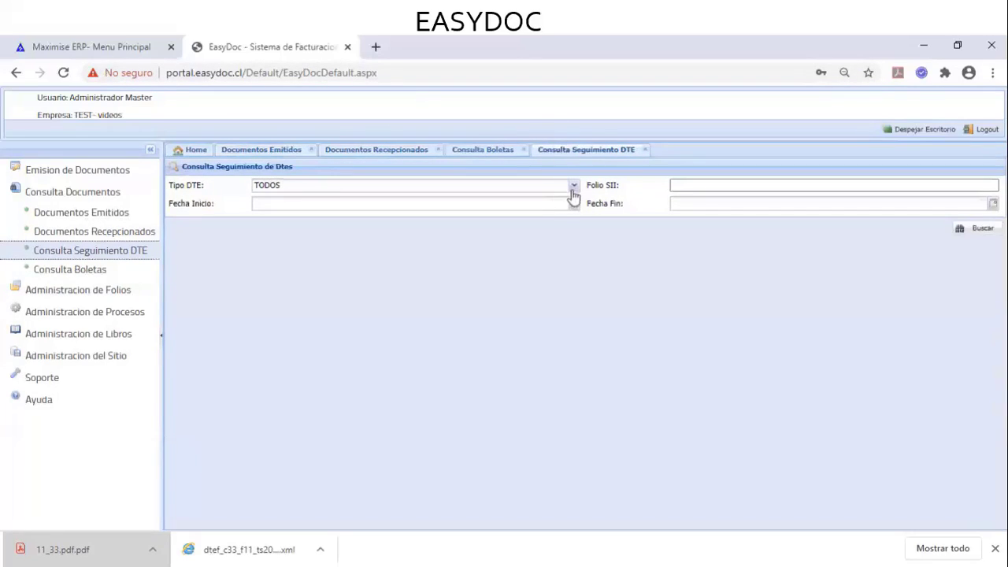
Track Factura Electronica. folio 9 and show its history and transaction detail
click(573, 187)
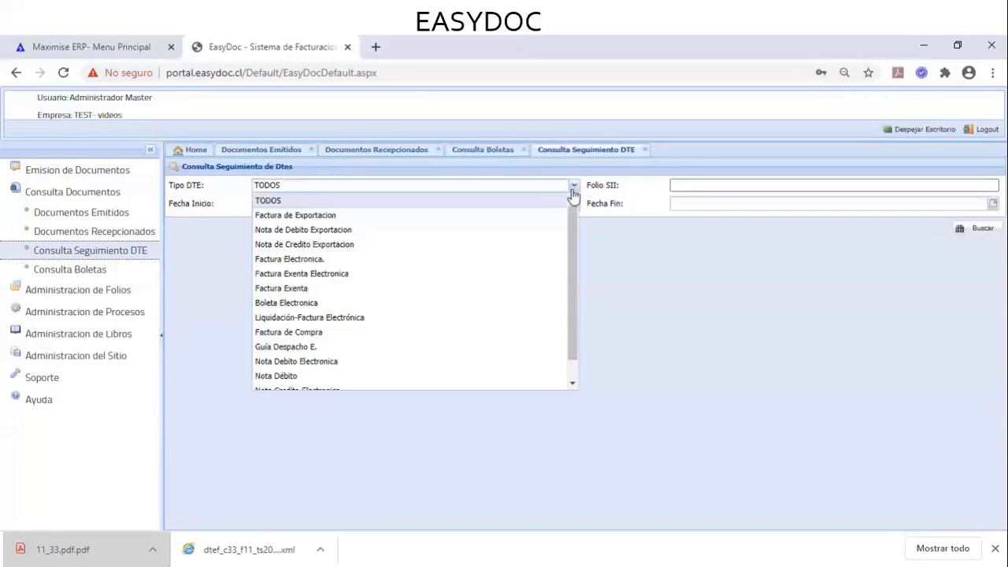
click(386, 267)
click(758, 187)
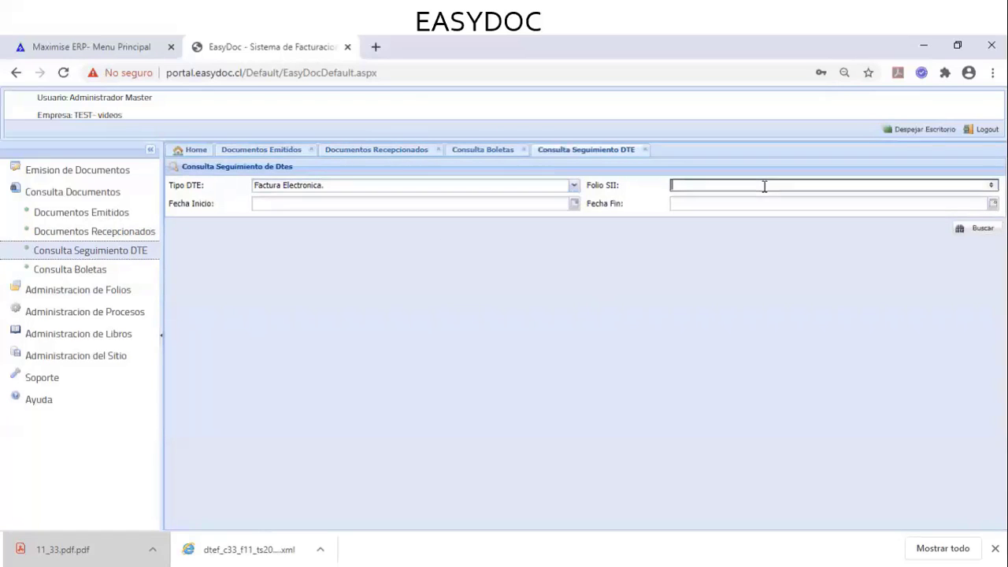
text(9)
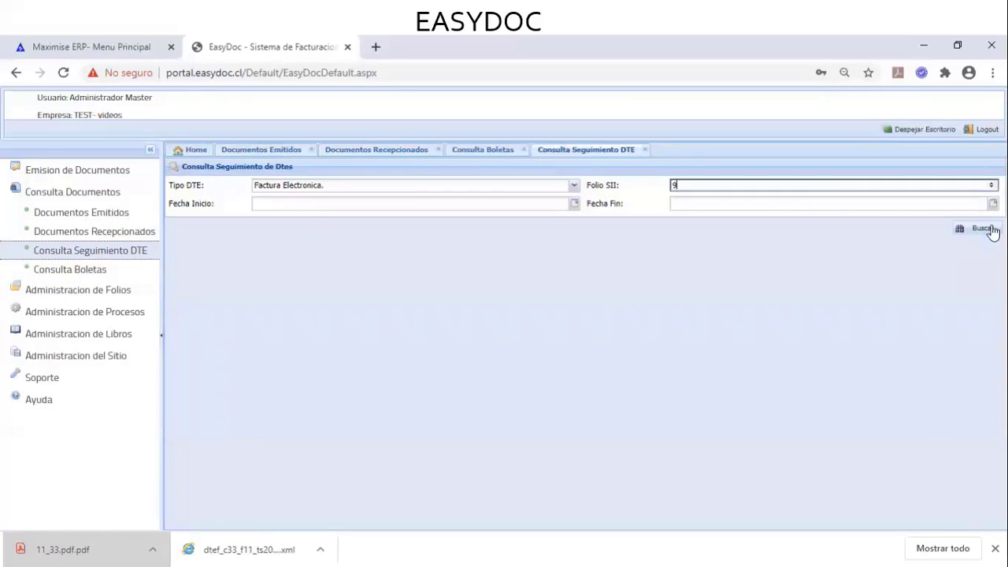
click(992, 229)
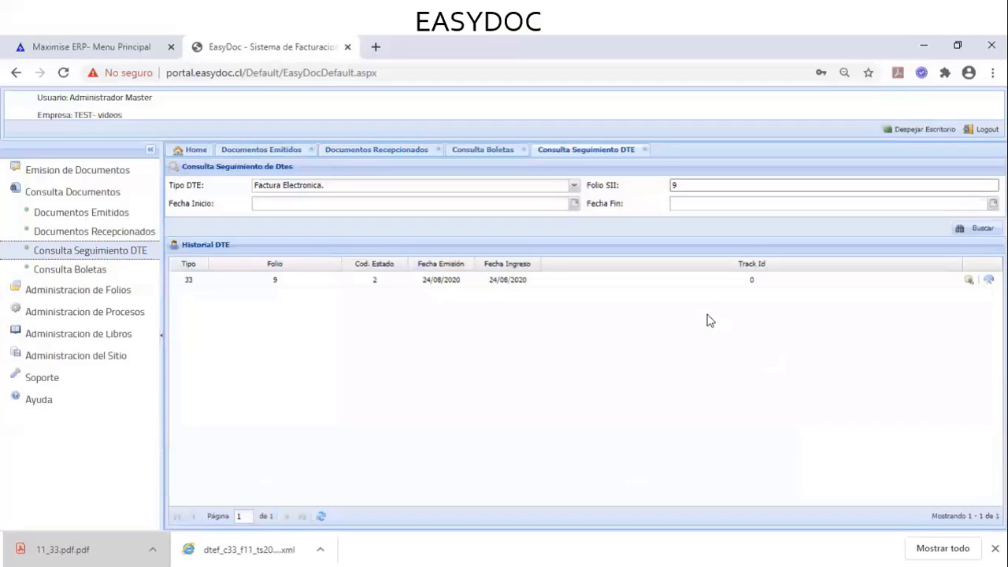
click(969, 281)
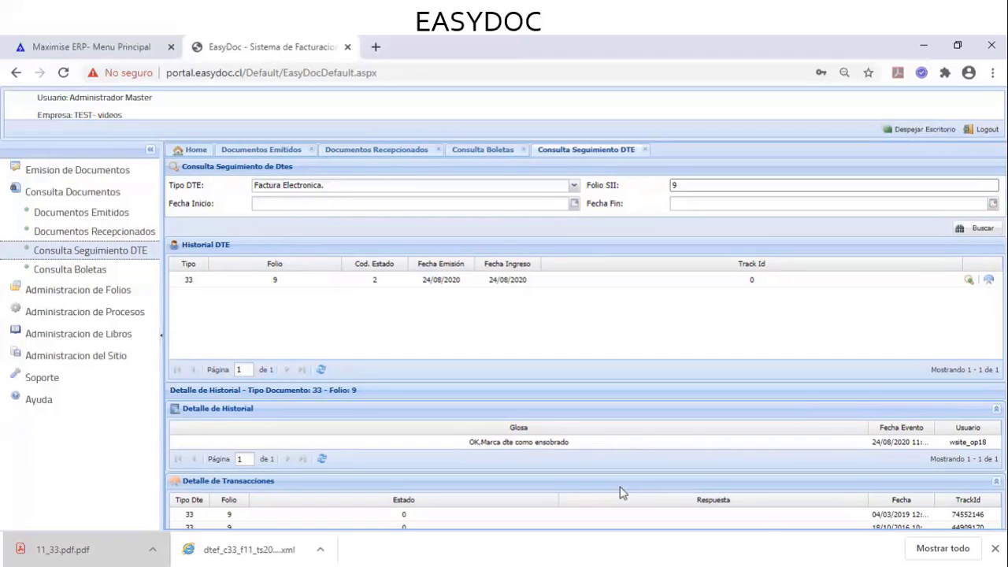
click(994, 548)
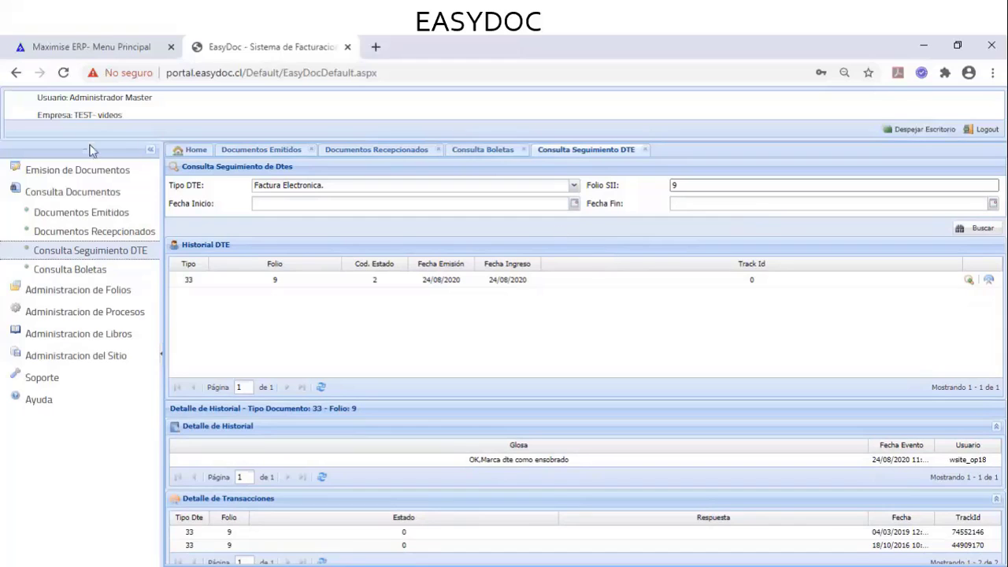
Collapse Consulta Documentos and close the Emitidos, Recepcionados, Boletas and Seguimiento DTE tabs
click(72, 192)
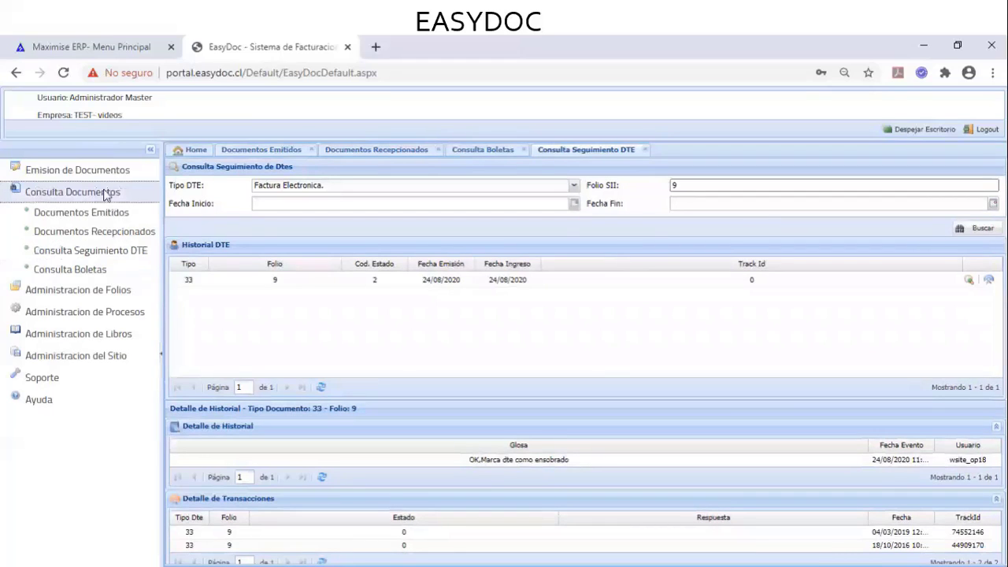
click(313, 149)
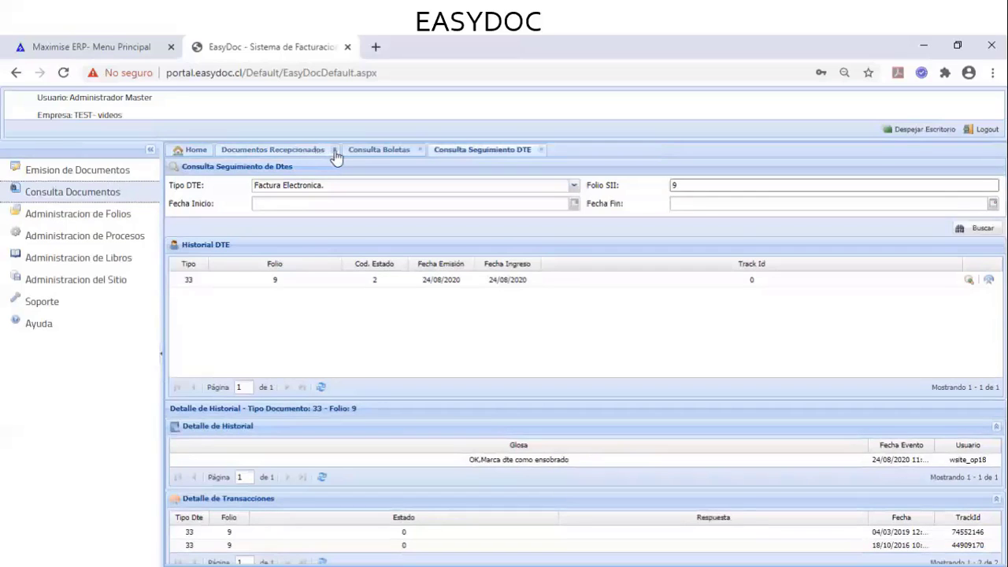
click(335, 153)
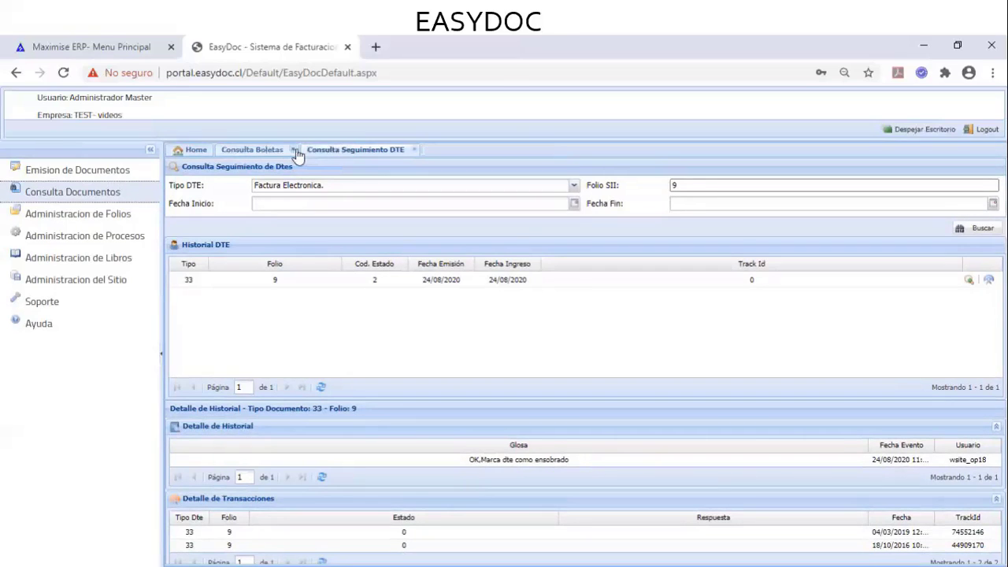
click(295, 151)
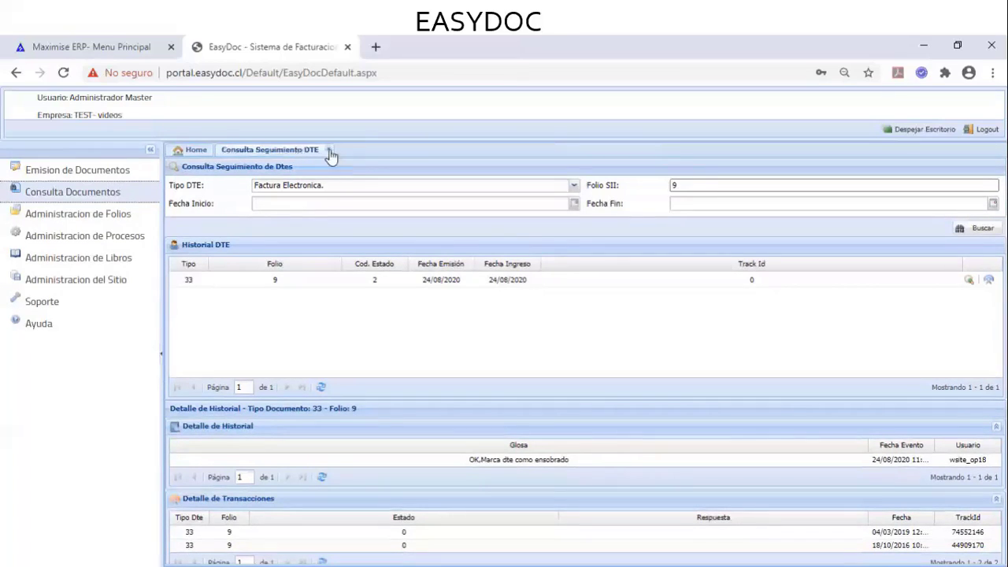
click(330, 150)
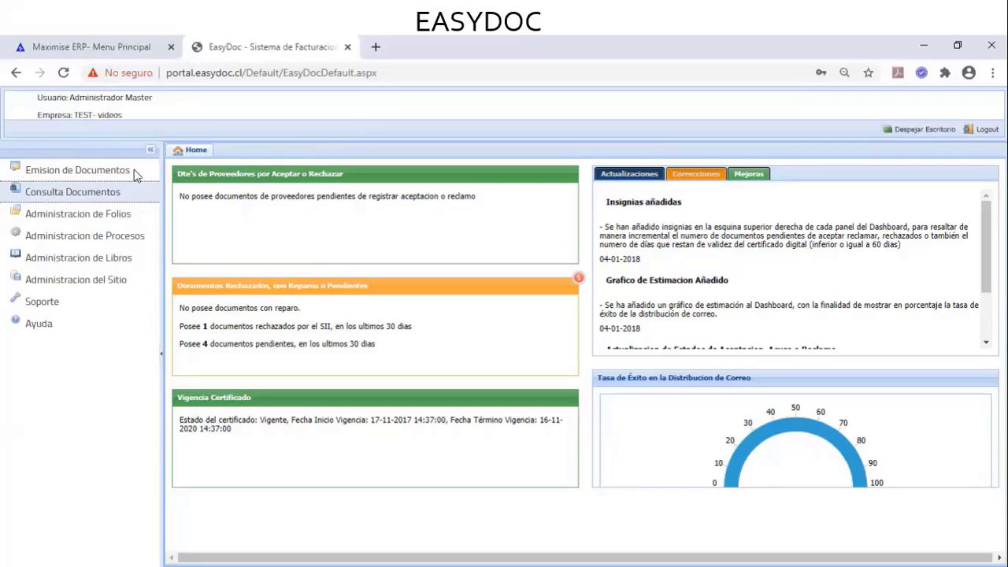
List all 16 issued documents in Documentos Emitidos and expand Administracion de Procesos
click(108, 193)
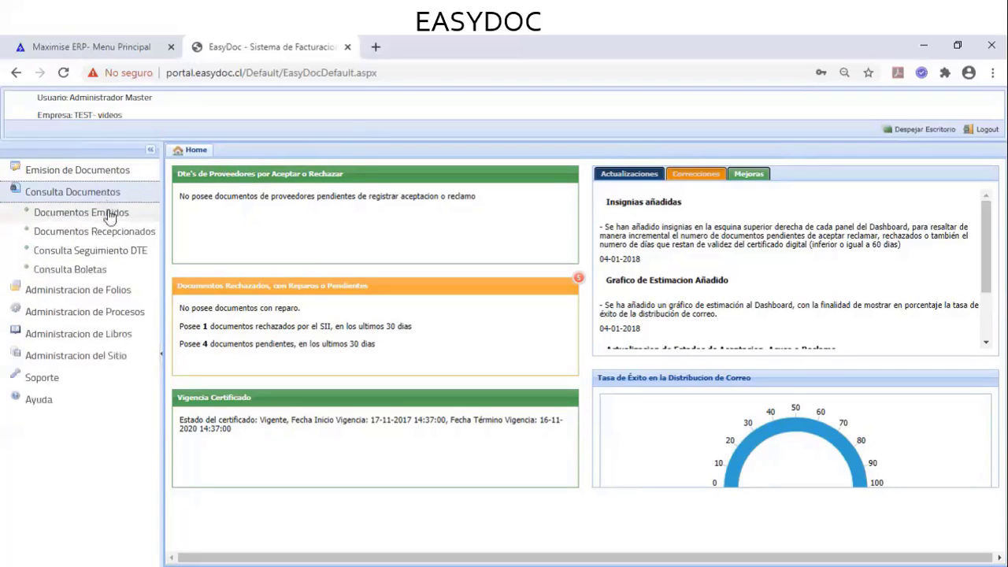
click(110, 214)
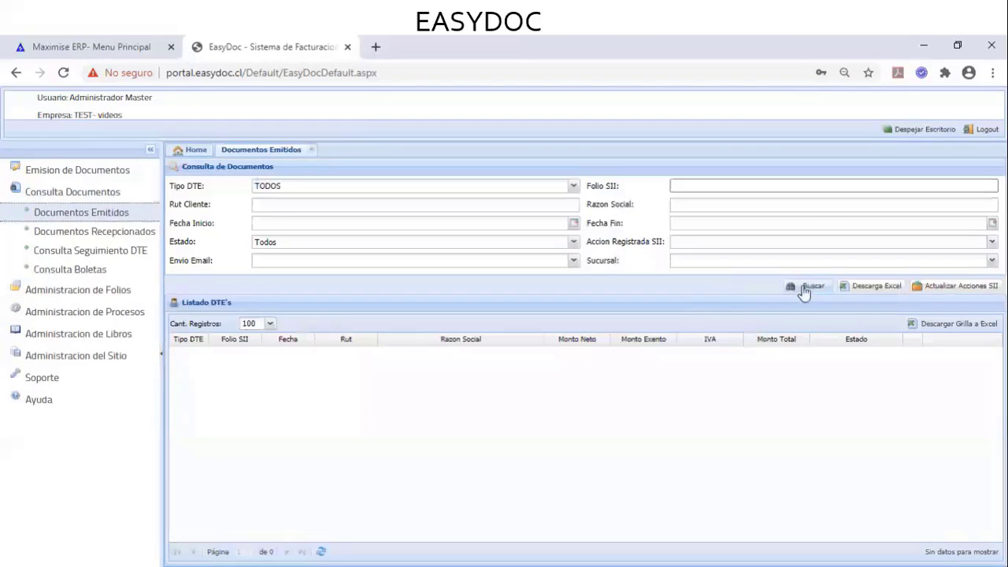
click(804, 290)
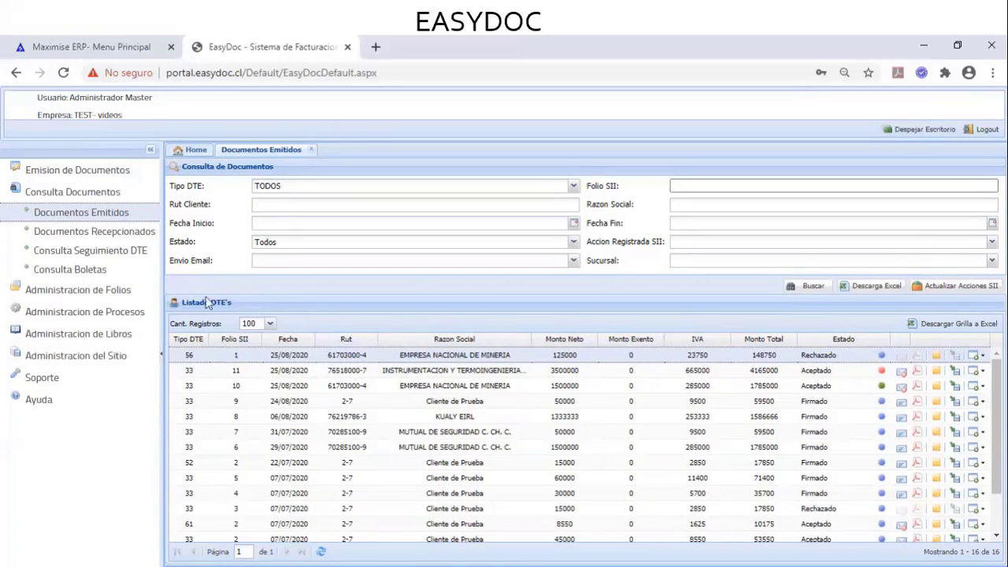
click(109, 313)
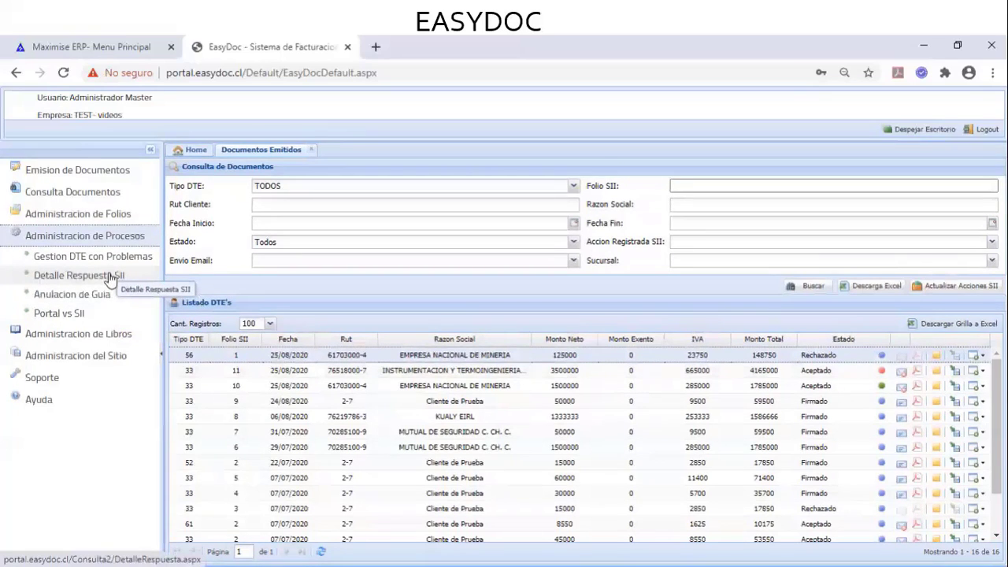
Look up Nota Debito Electronica folio 1 in Detalle Respuesta SII and view its rejection detail
click(110, 277)
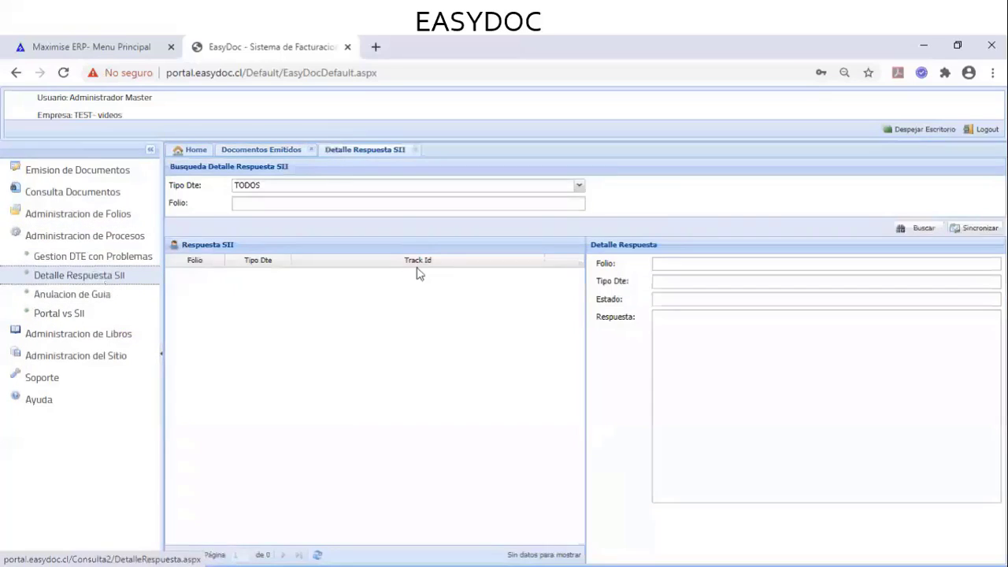
click(580, 189)
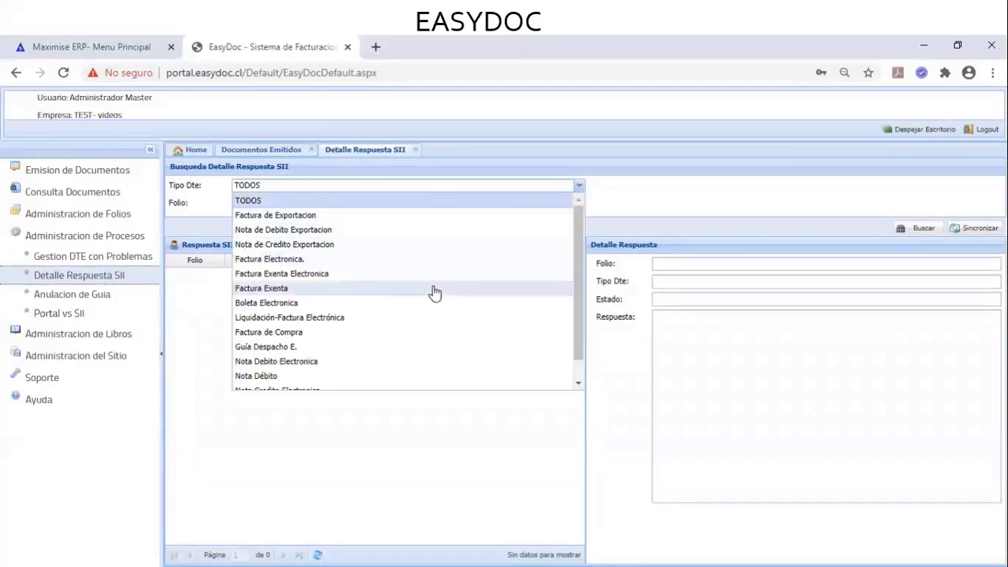
click(417, 365)
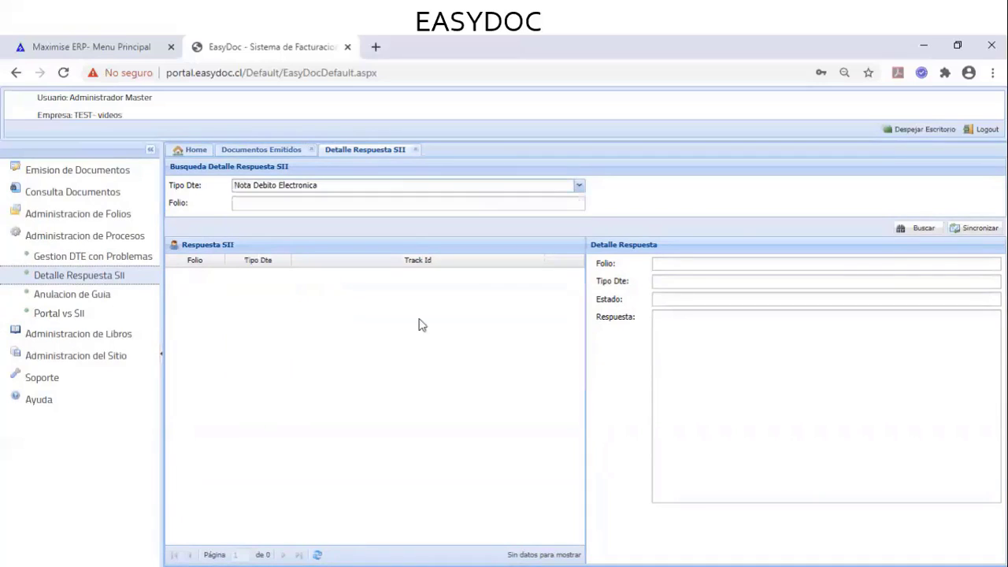
click(460, 205)
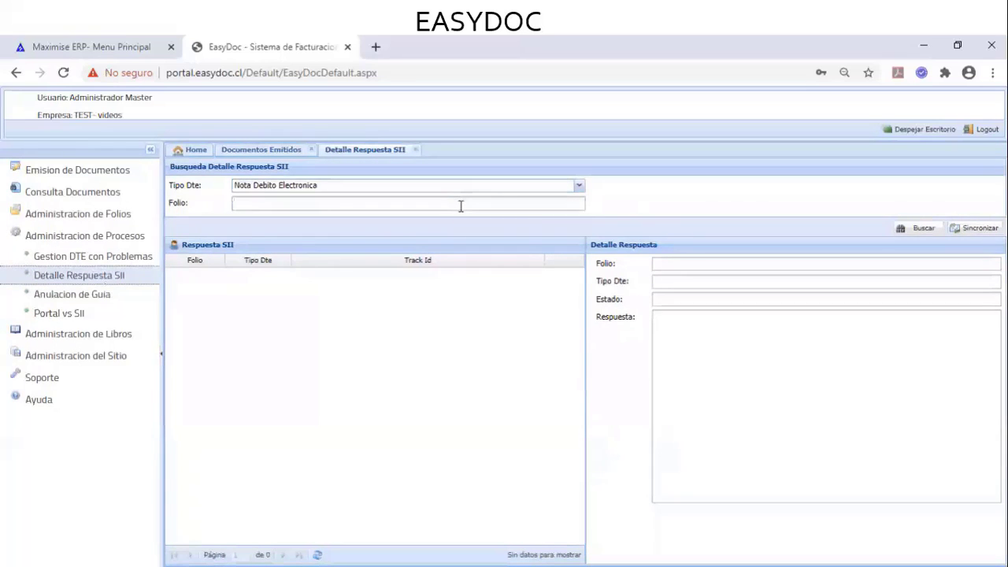
text(1)
key(Return)
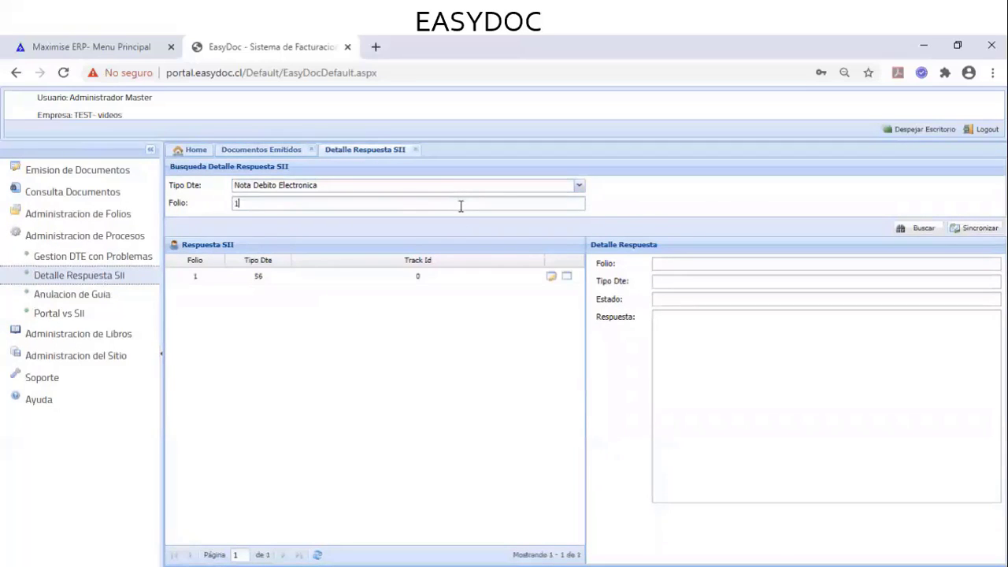
click(549, 279)
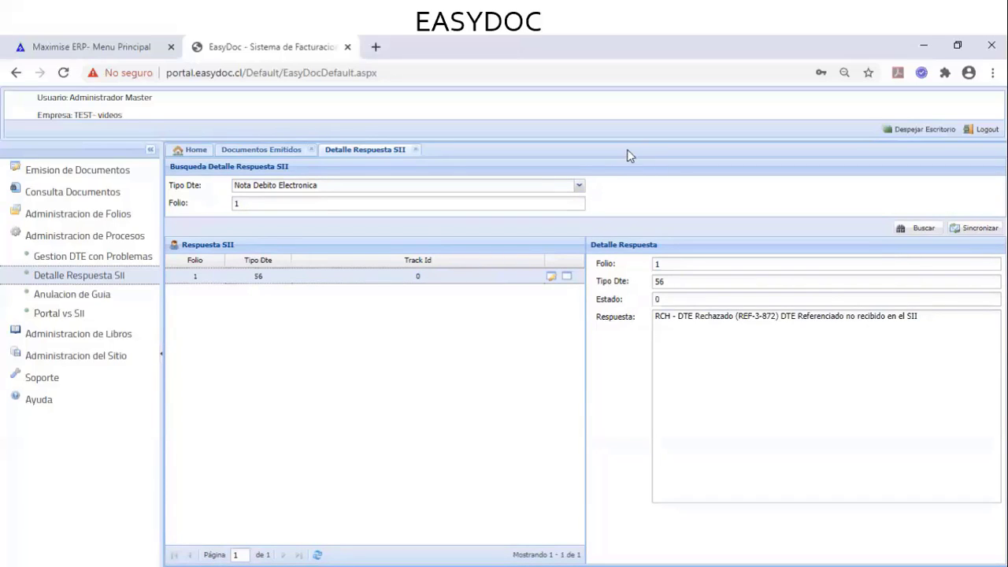
Rerun the Detalle Respuesta SII search as Factura Electronica. and view the type 33 result's detail
click(580, 186)
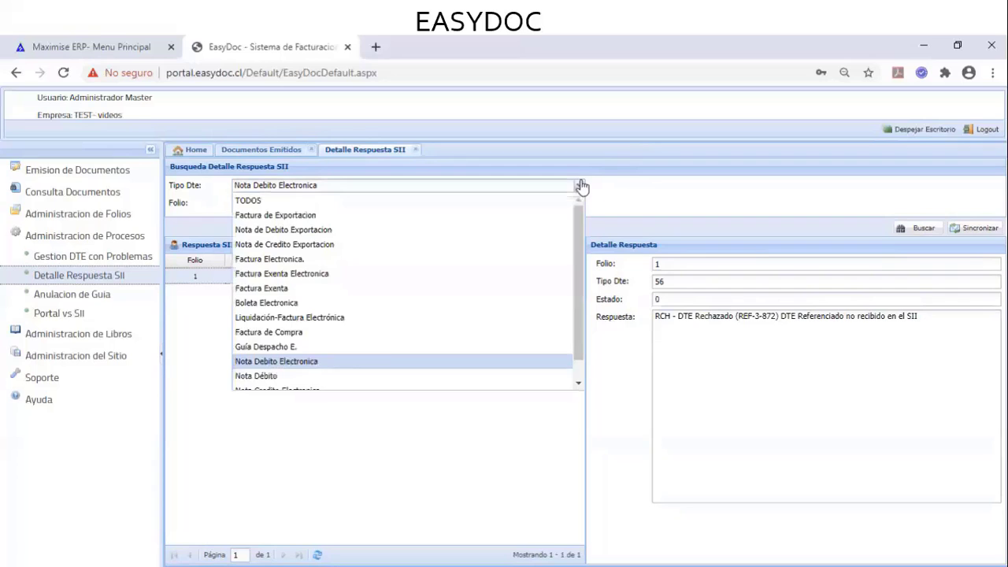
click(290, 259)
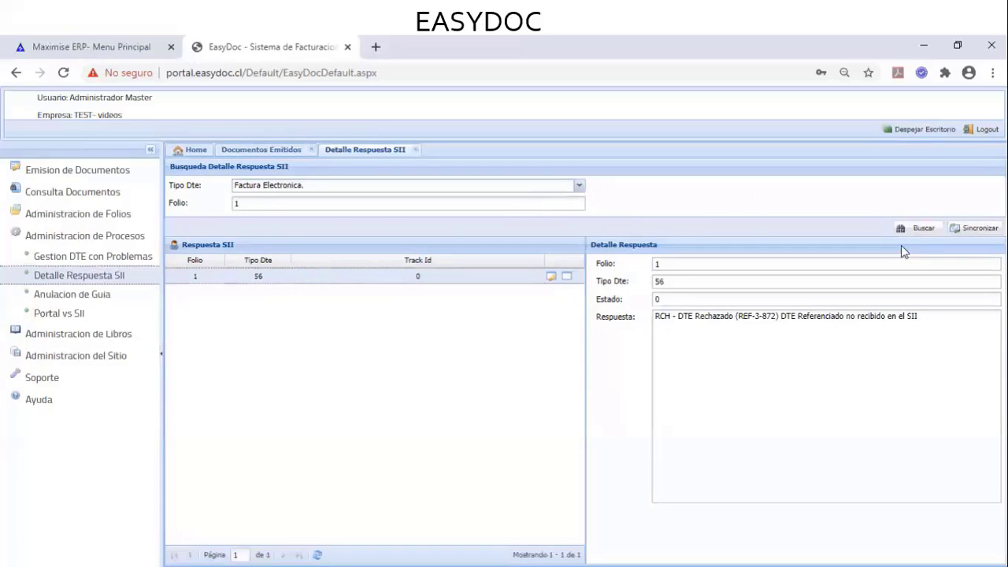
click(923, 229)
click(550, 278)
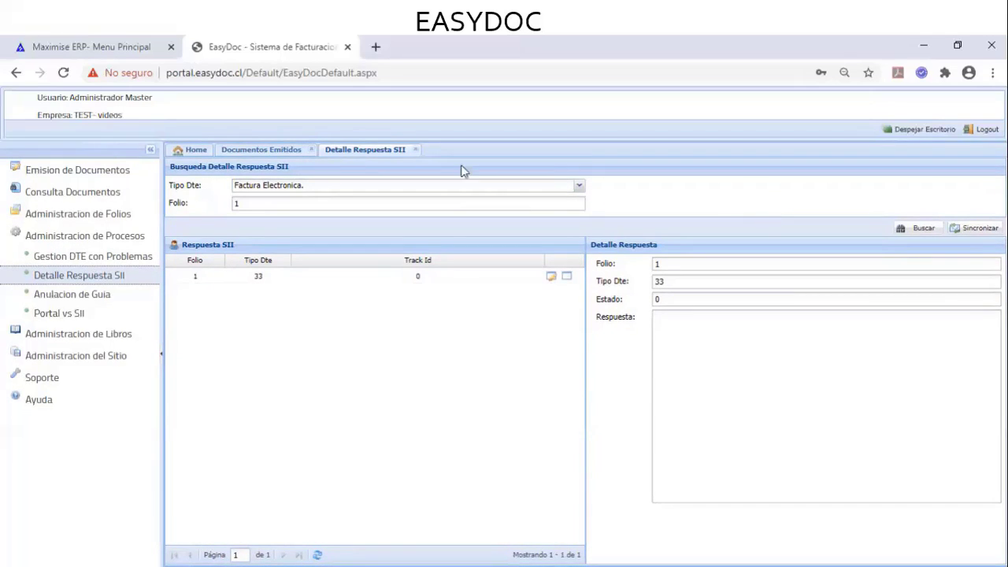
Glance at the Documentos Emitidos list, then close the Detalle Respuesta SII tab
click(290, 152)
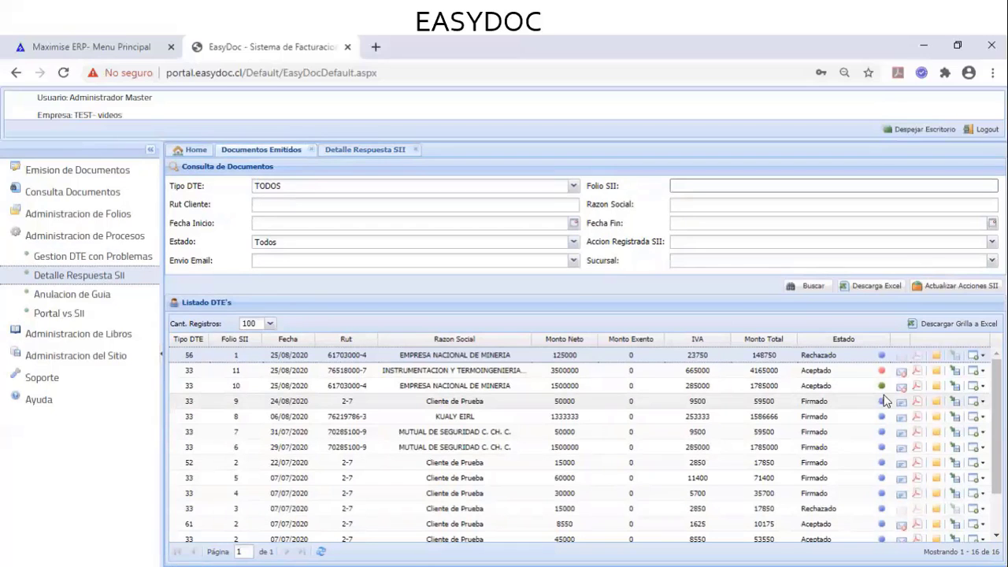
click(371, 152)
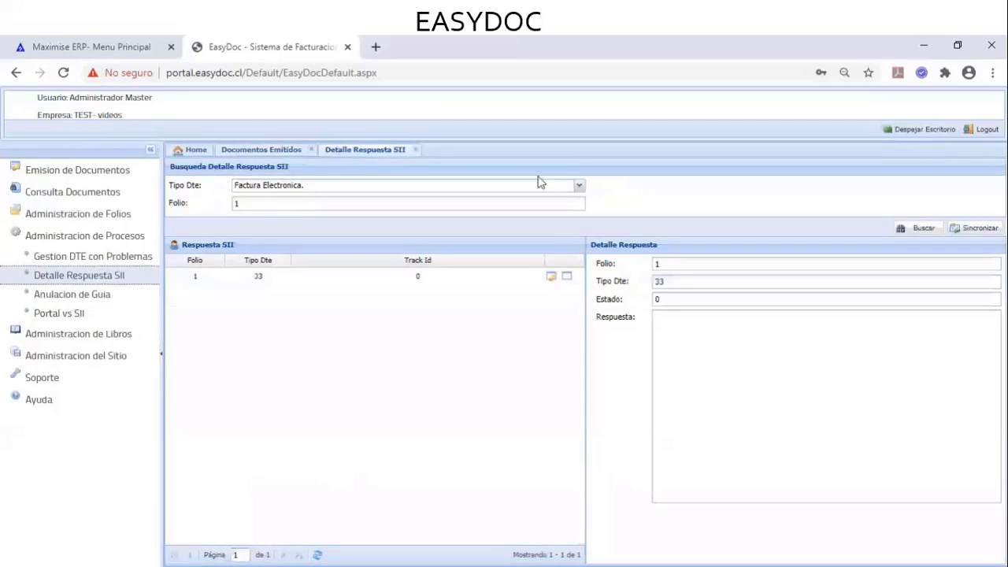
click(418, 149)
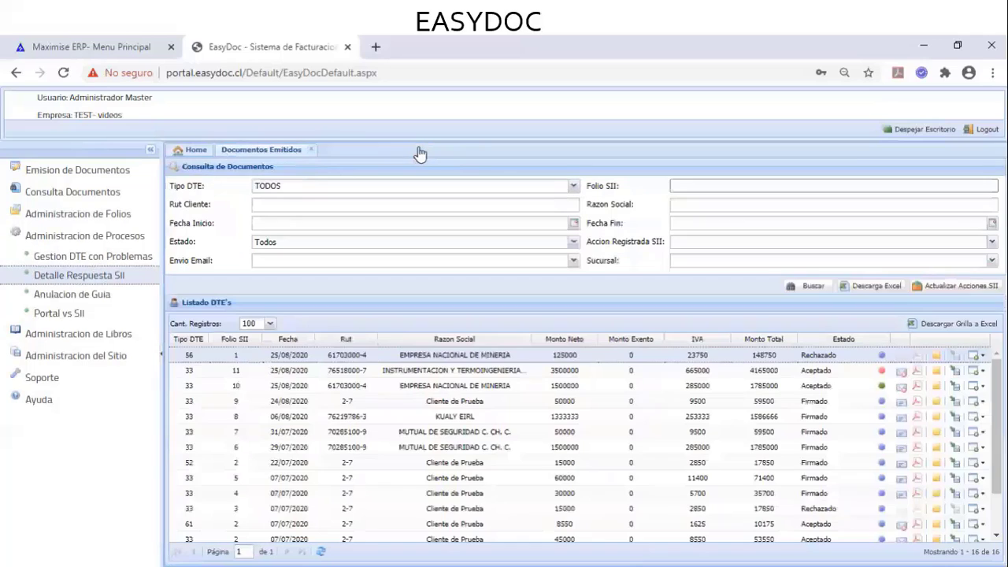
Close Documentos Emitidos and filter Gestion DTE con Problemas to Factura Electronica., Folio SII 1
click(311, 151)
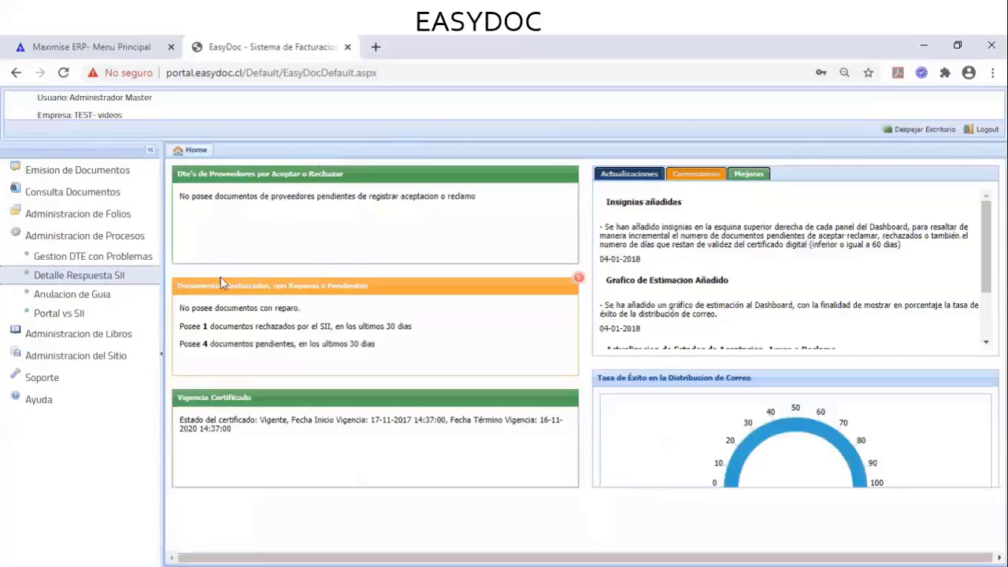
click(118, 262)
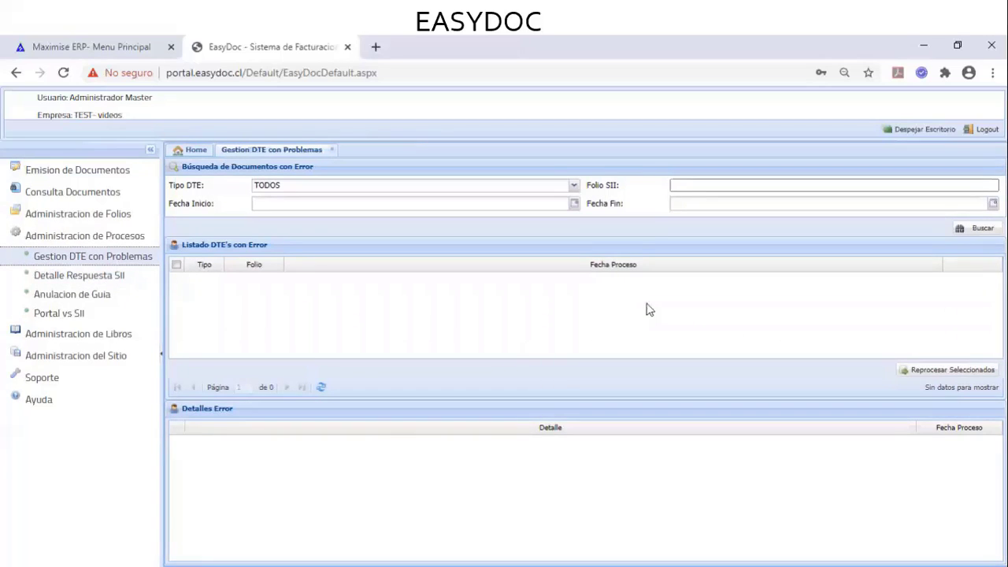
click(573, 185)
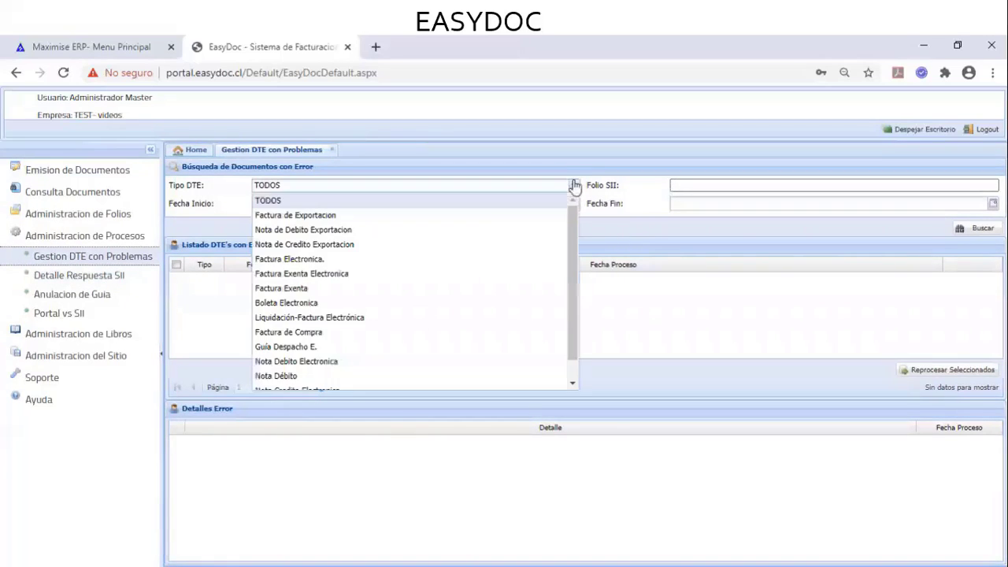
click(414, 262)
click(721, 182)
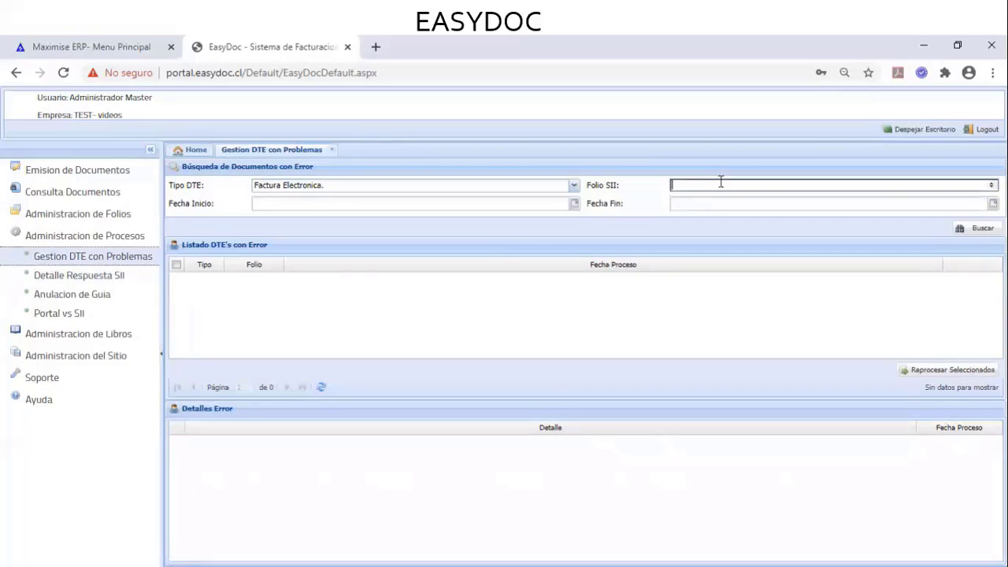
text(1)
Set the Anulacion de Guia search to Enero 2020, closing Gestion DTE con Problemas, then open Portal vs SII
click(104, 296)
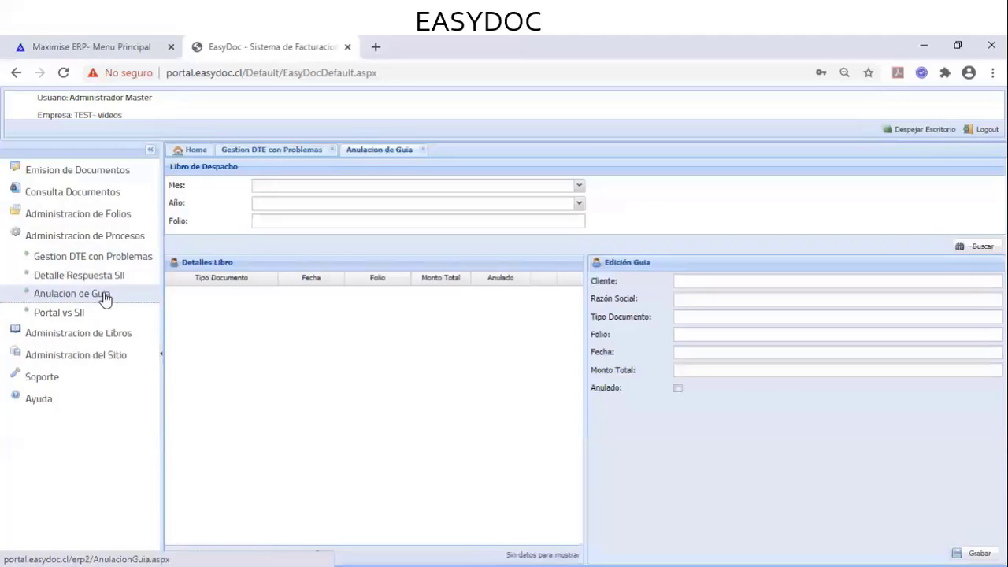
click(331, 150)
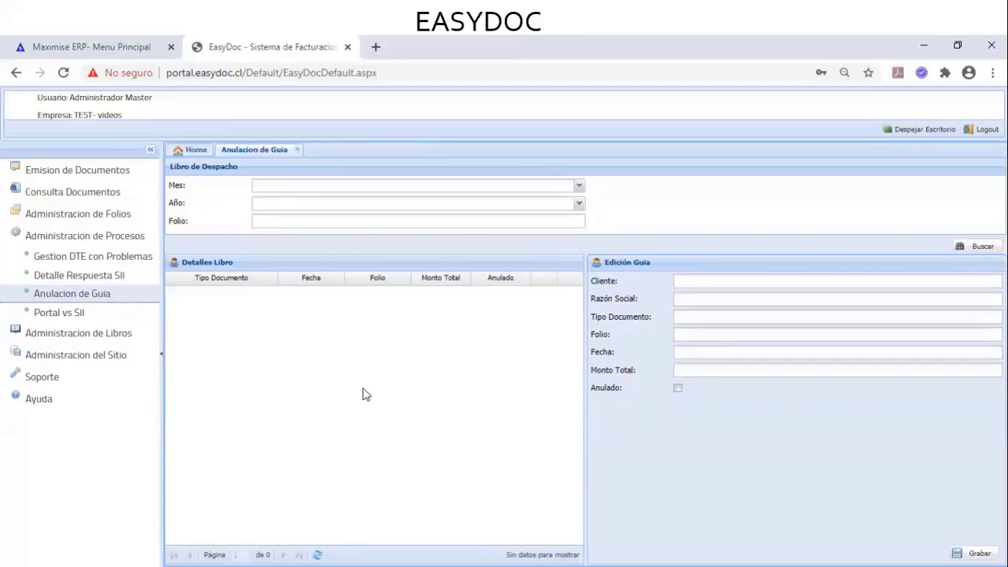
click(579, 187)
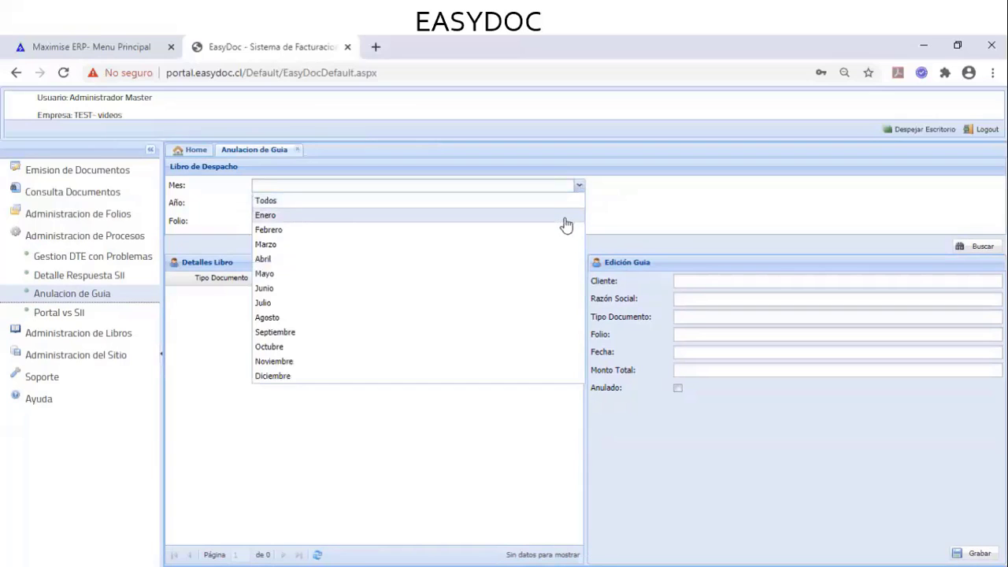
click(564, 219)
click(579, 204)
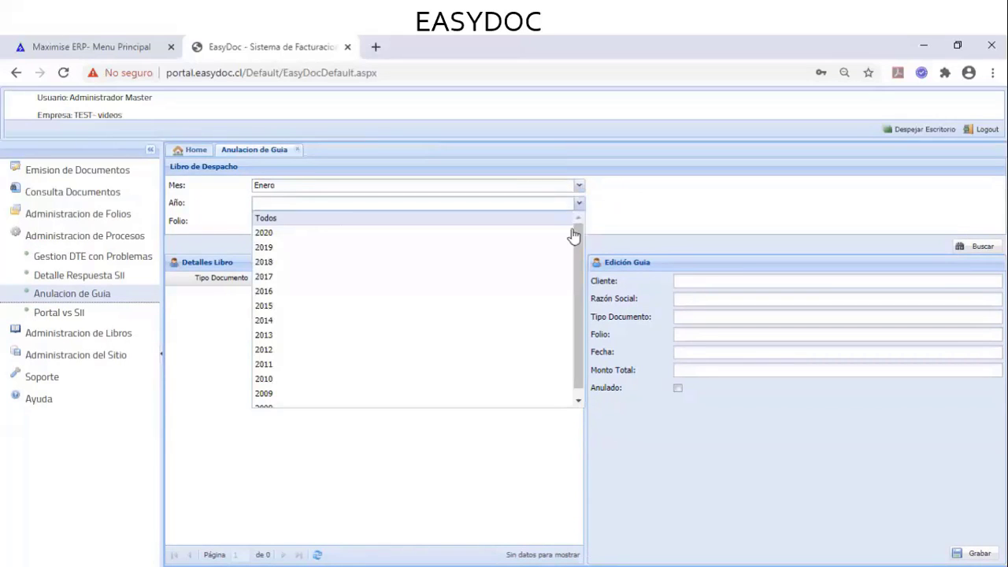
click(573, 232)
click(567, 221)
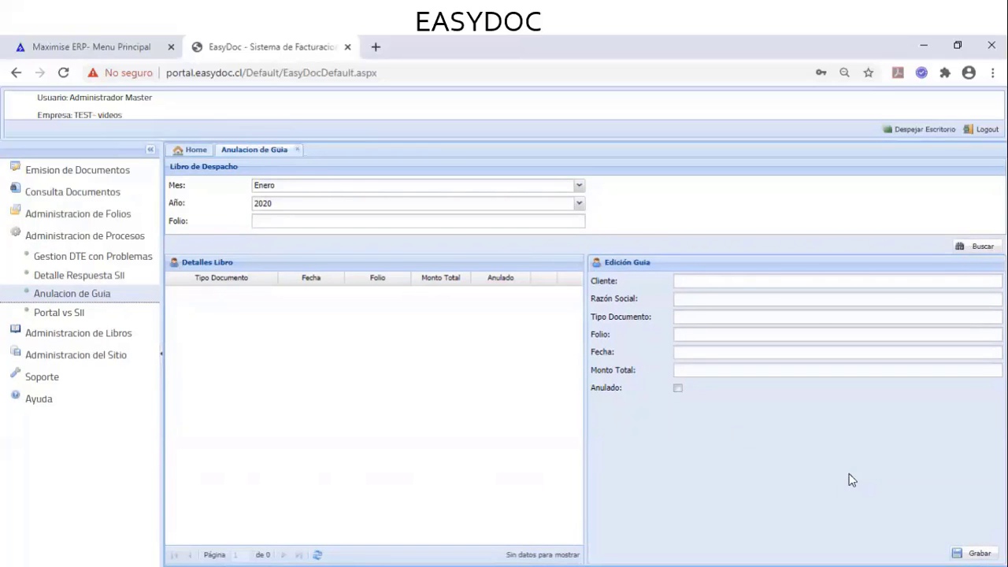
click(60, 314)
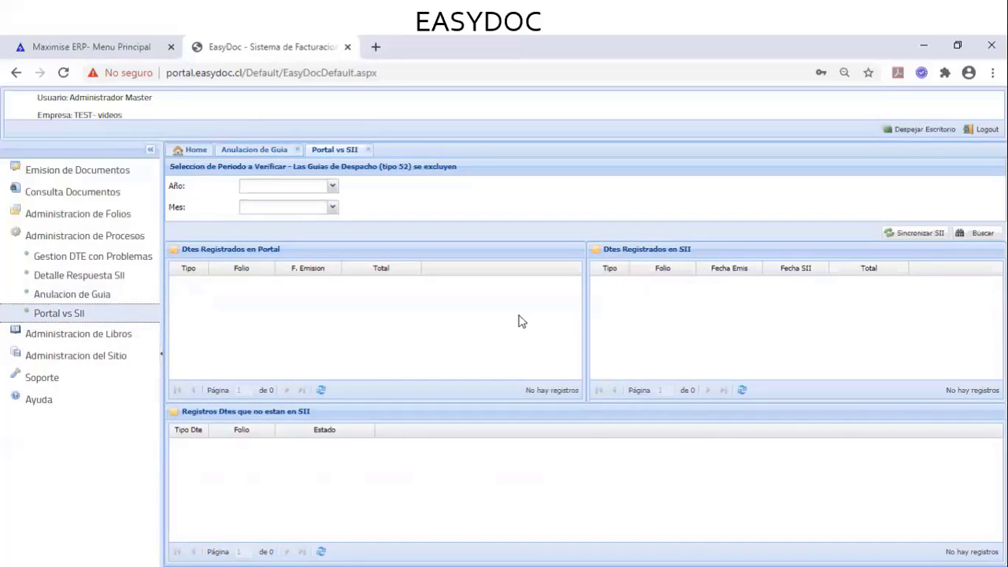
Set the Portal vs SII period to Año 2020, Mes Agosto, and collapse Administracion de Procesos
click(332, 186)
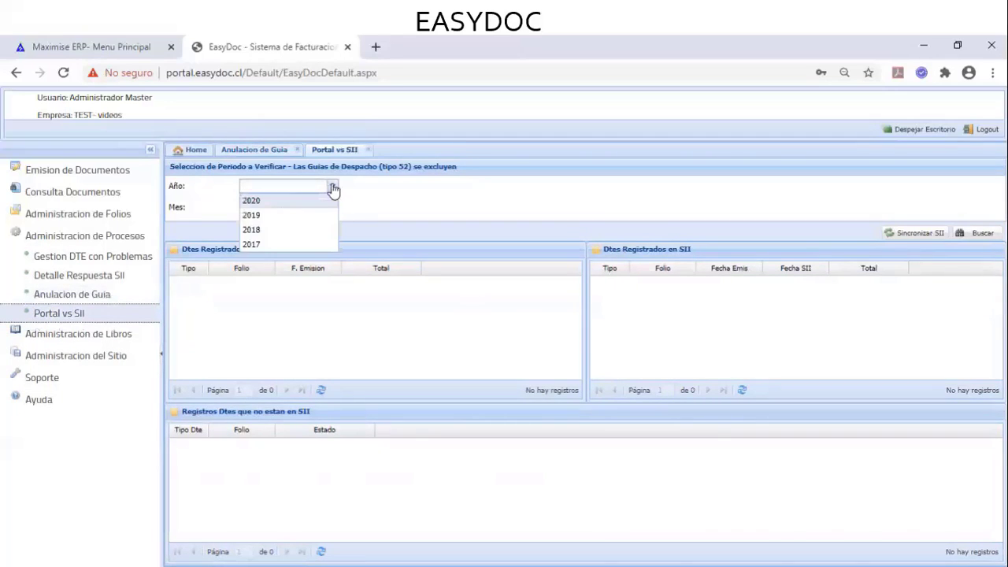
click(329, 203)
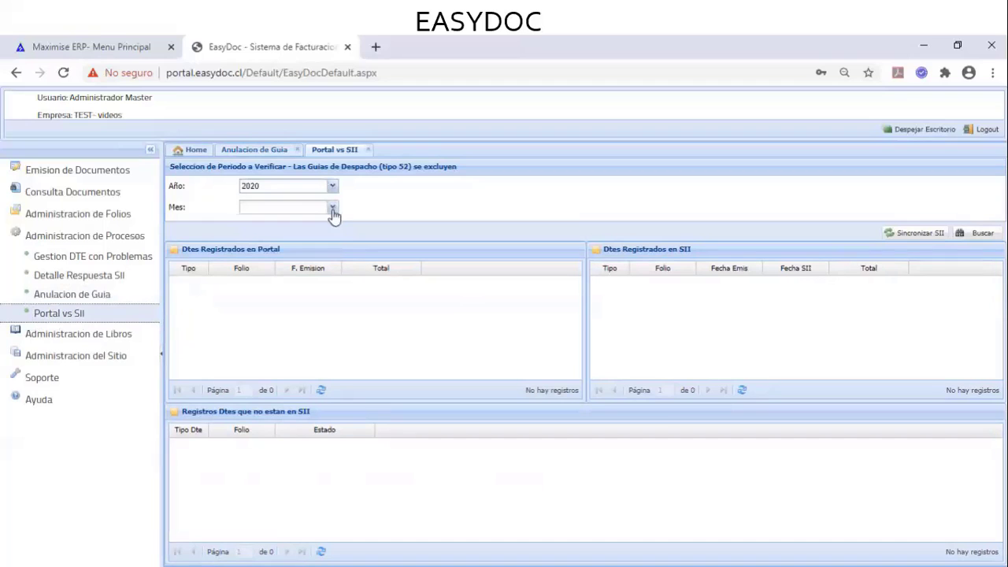
click(333, 210)
click(305, 294)
click(332, 209)
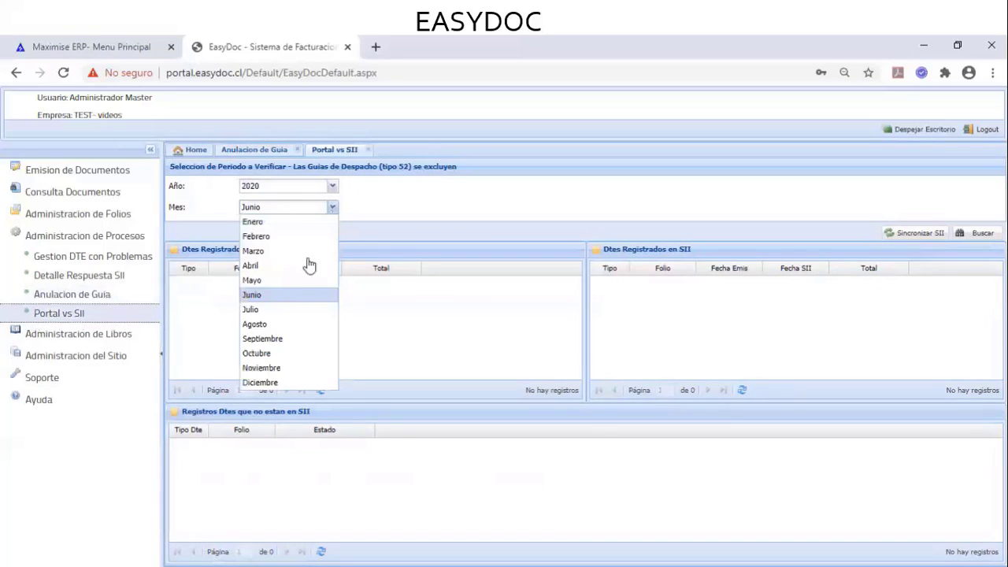
click(291, 329)
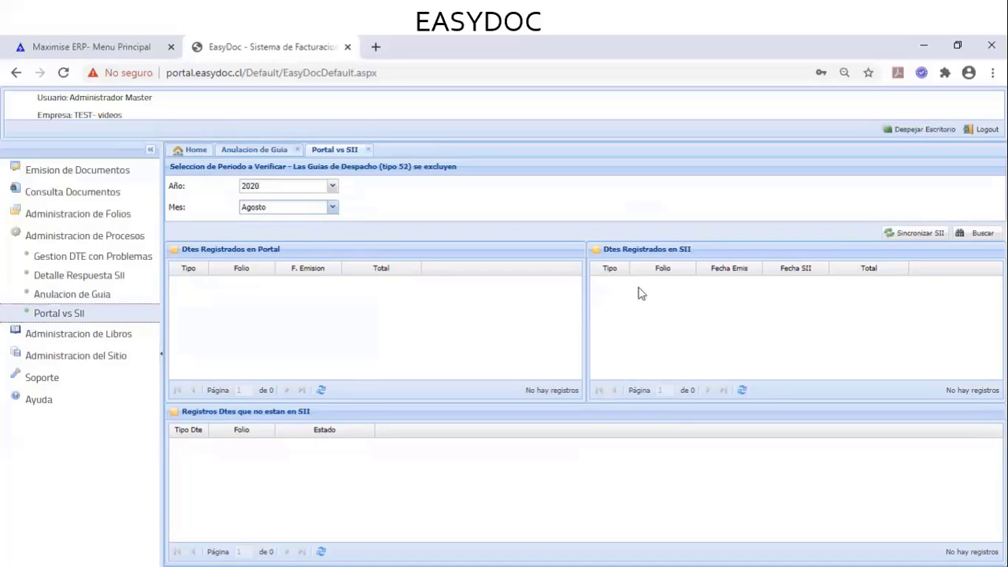
click(132, 233)
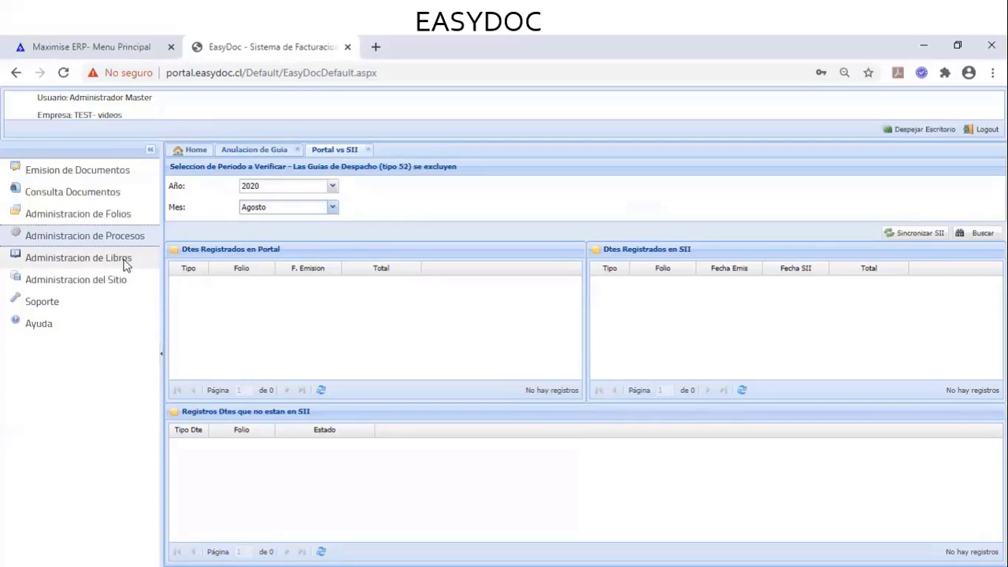
Briefly expand Administracion de Libros, then expand Administracion del Sitio to show Parametros, Grupos and Usuarios
click(125, 262)
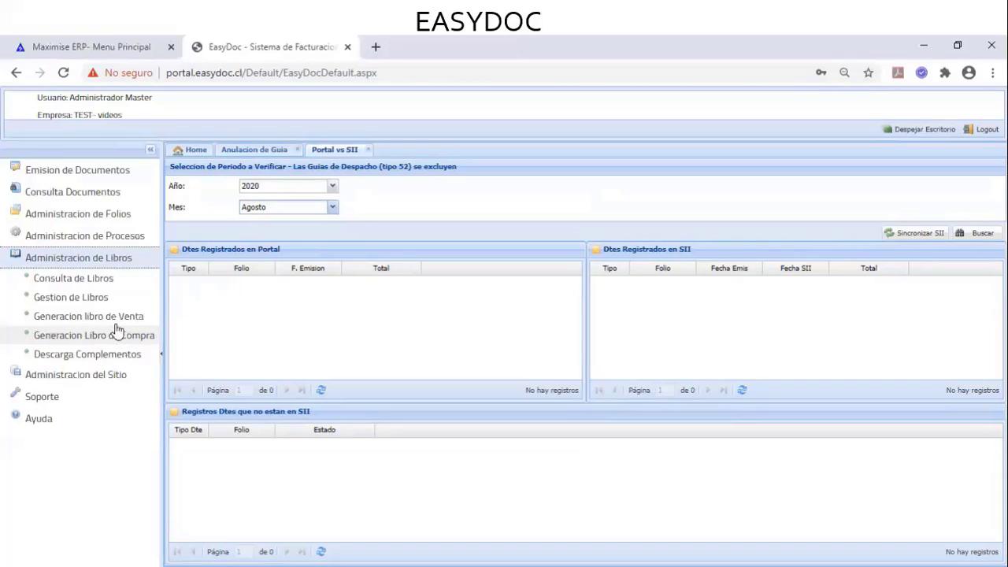
click(112, 259)
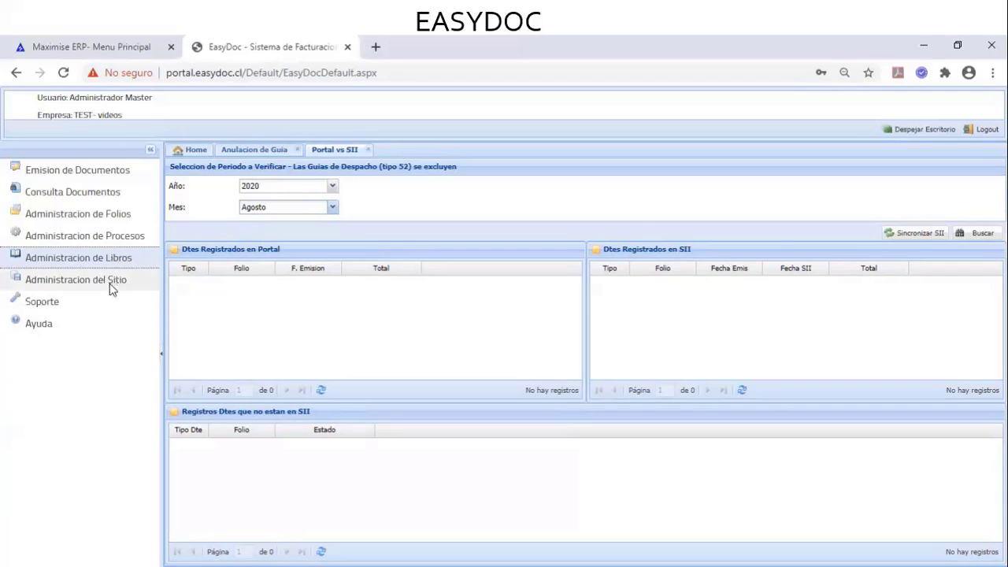
click(110, 282)
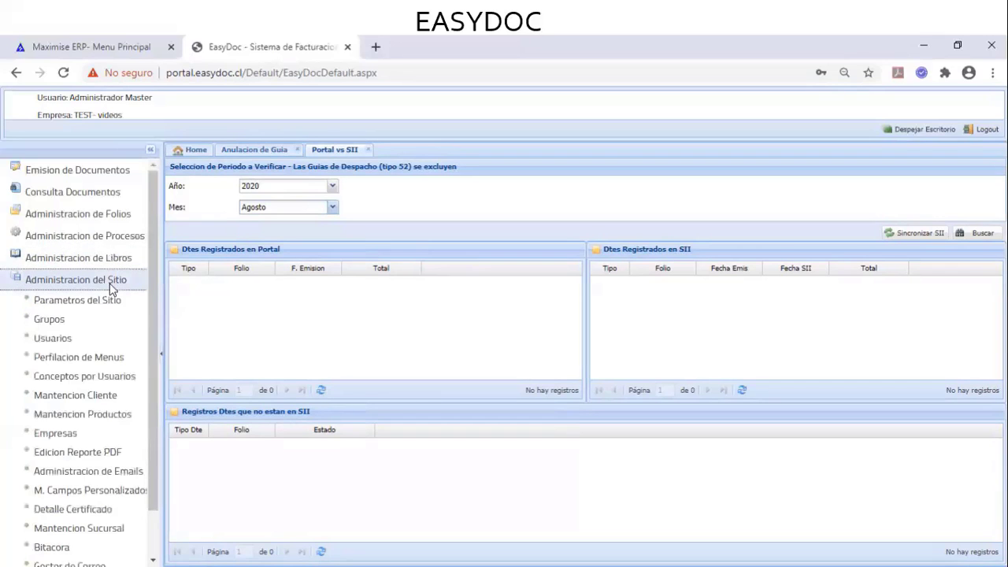
scroll(110, 290, down, 1)
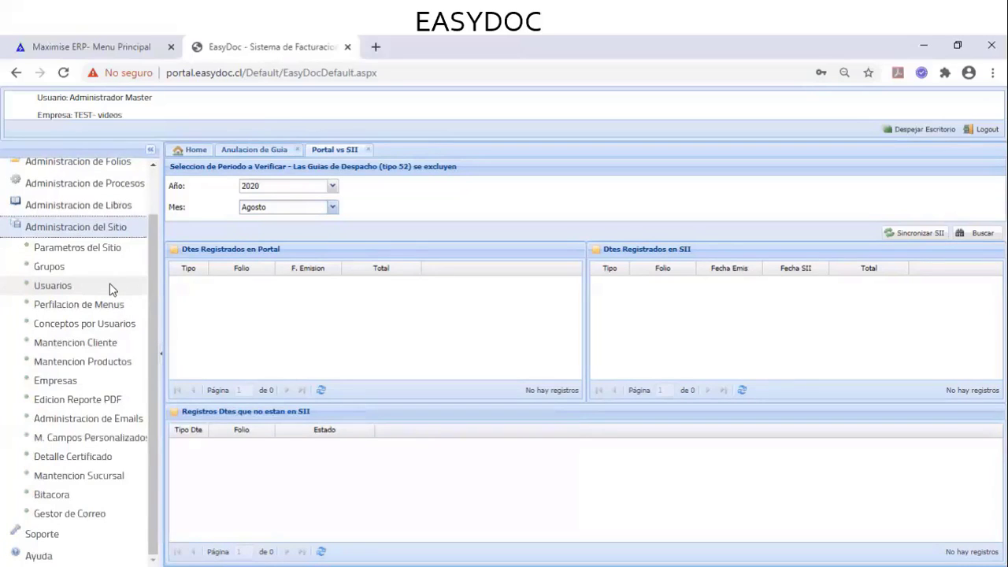
Open the Usuarios list and close the Portal vs SII and Anulacion de Guia tabs
click(74, 288)
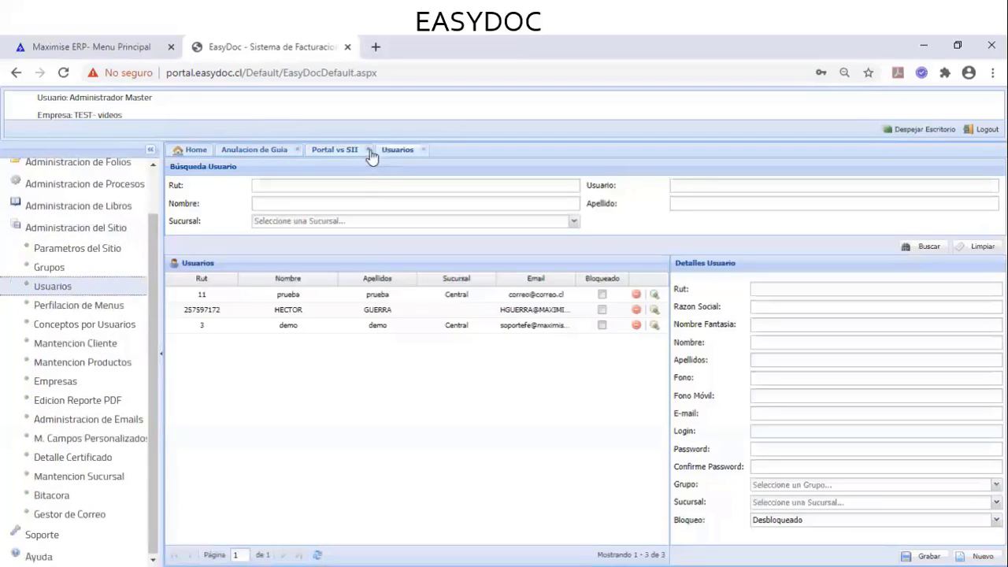
click(367, 150)
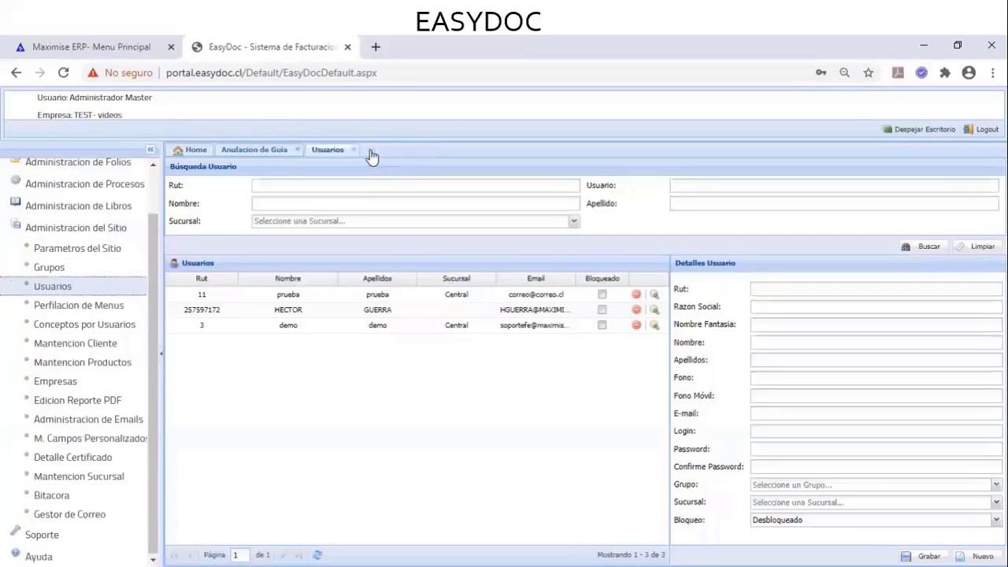
click(297, 150)
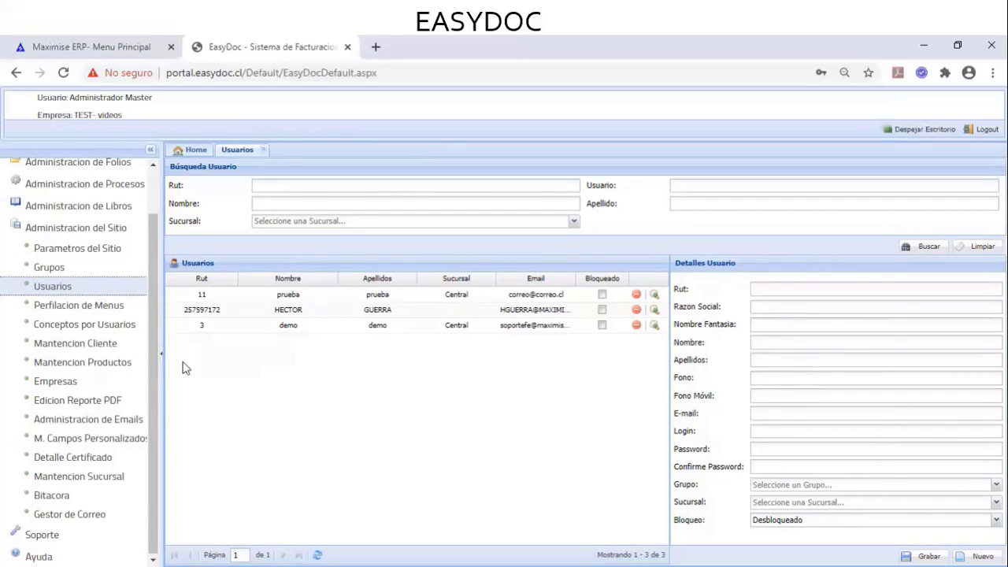
Check the Consulta de Documentos sub-functions for group Admin in Perfilacion de Menus, then open Conceptos por Usuarios
click(112, 312)
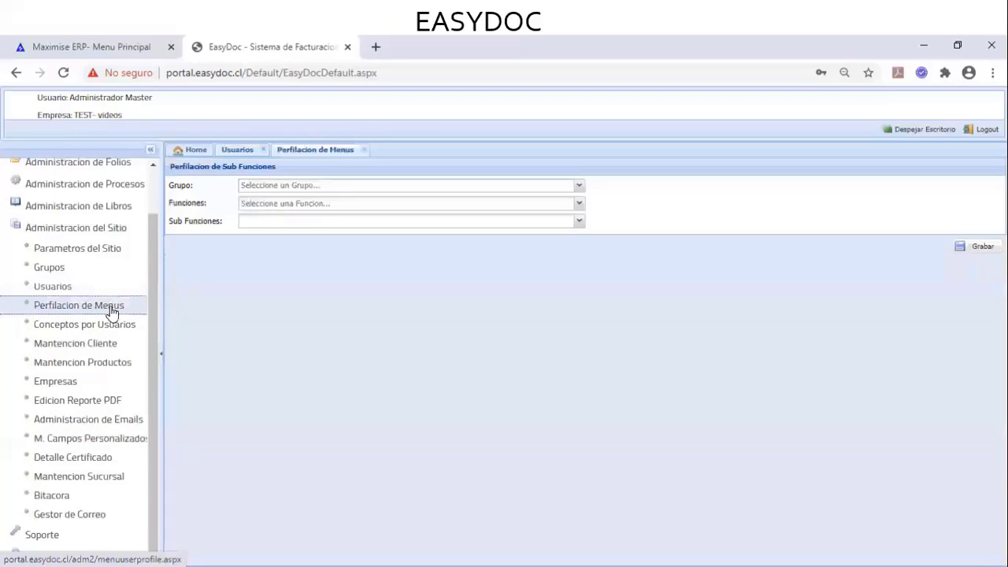
click(579, 189)
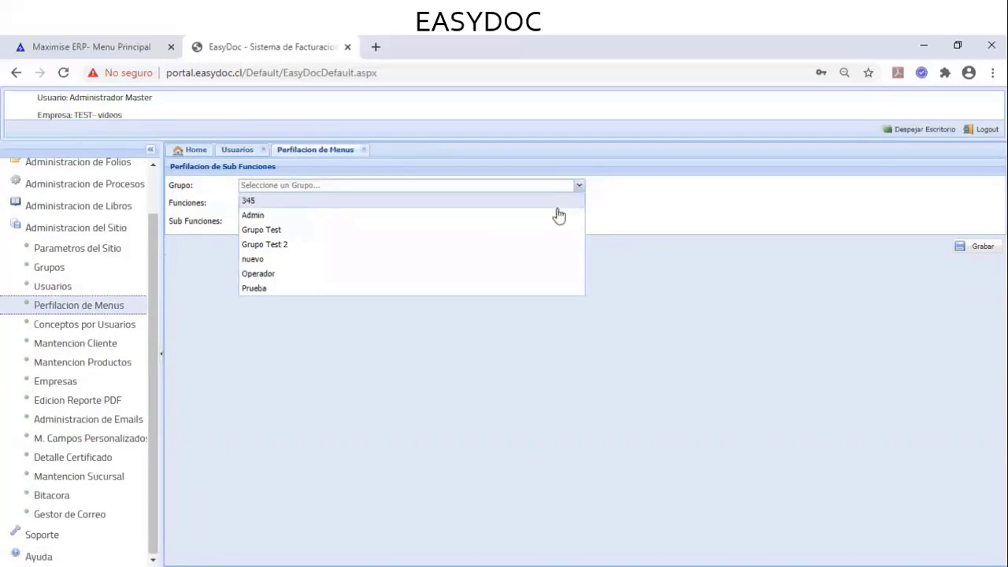
click(556, 218)
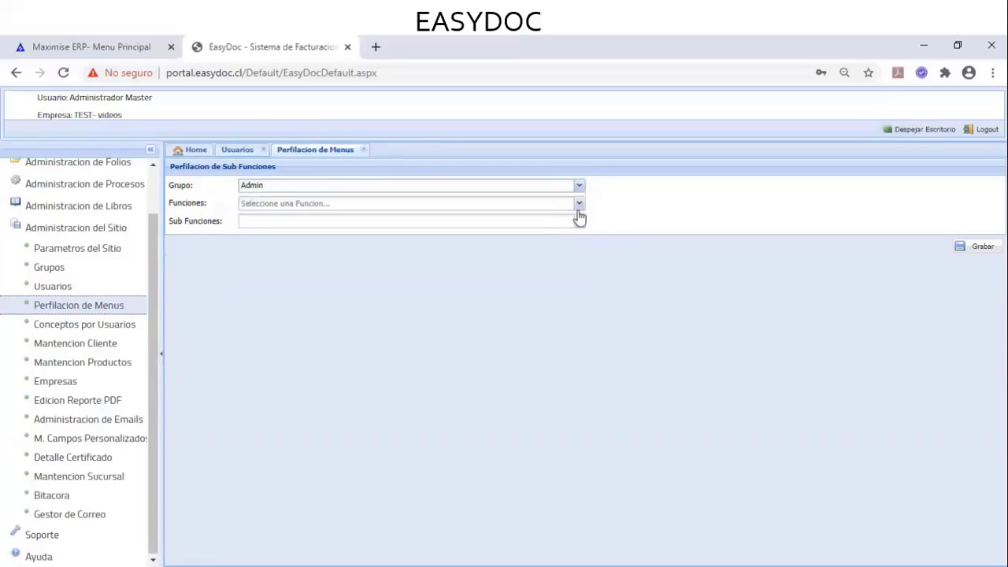
click(580, 207)
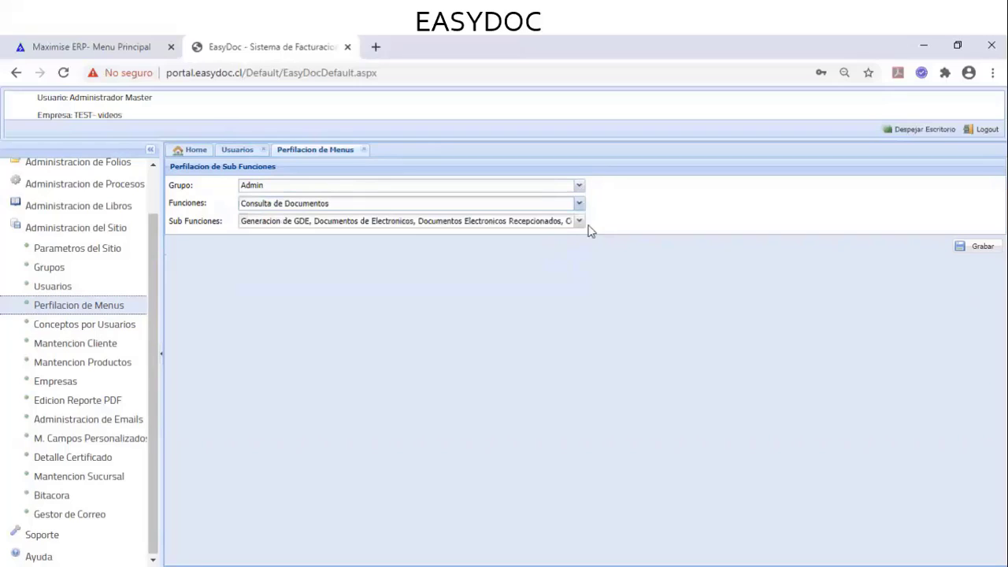
click(580, 222)
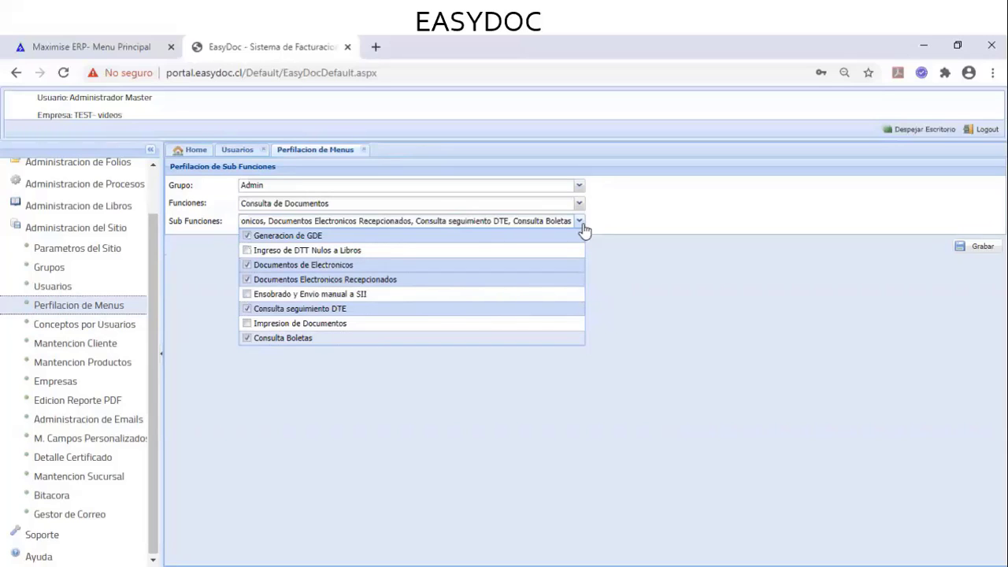
click(353, 429)
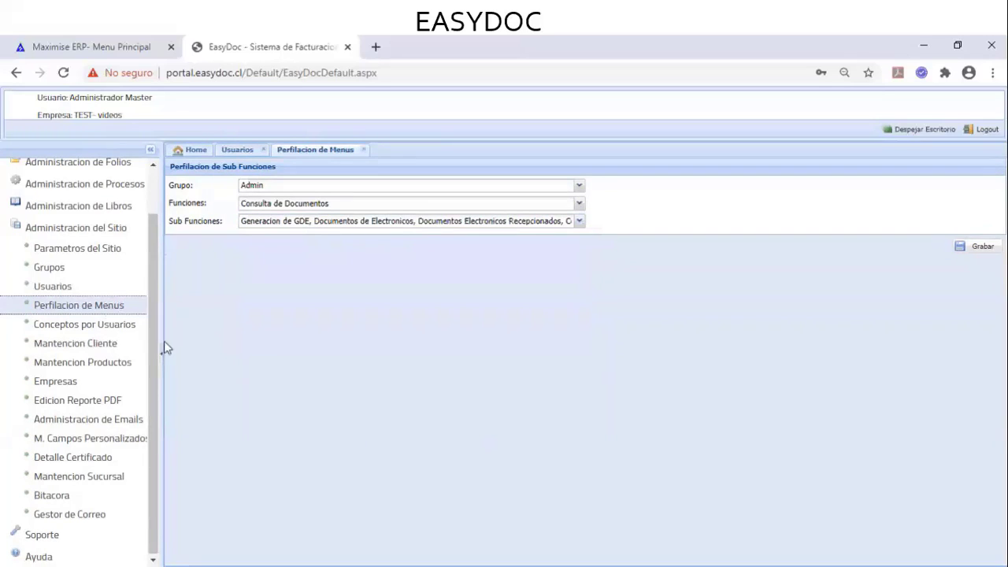
click(126, 329)
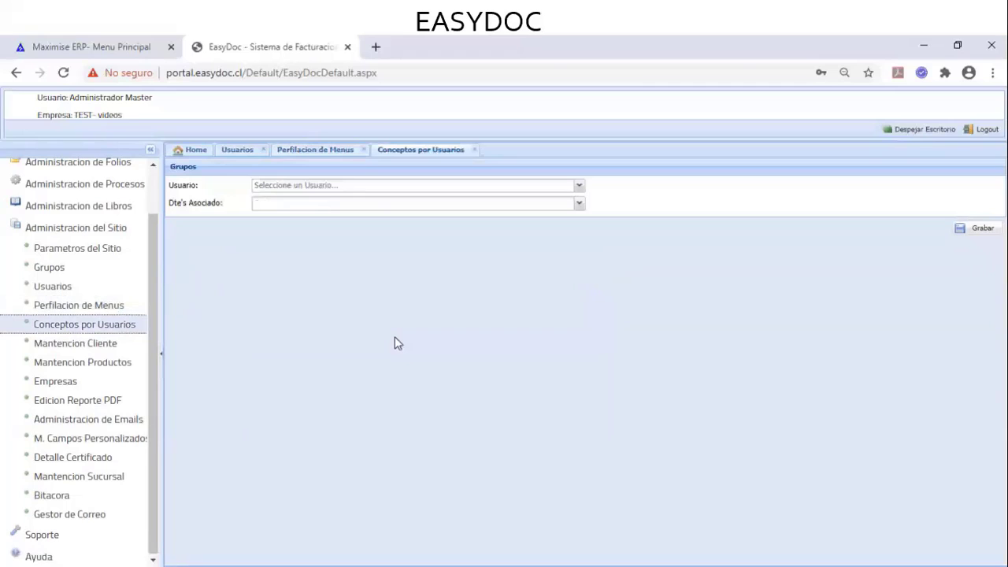
Select demo as the Usuario and leave every Dte's Asociado type unchecked
click(579, 186)
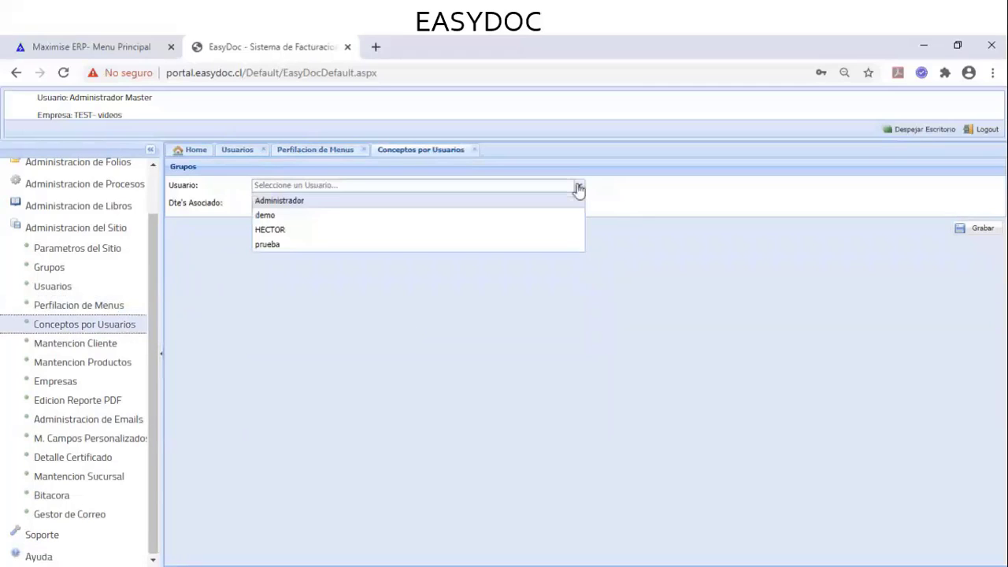
click(510, 217)
click(580, 205)
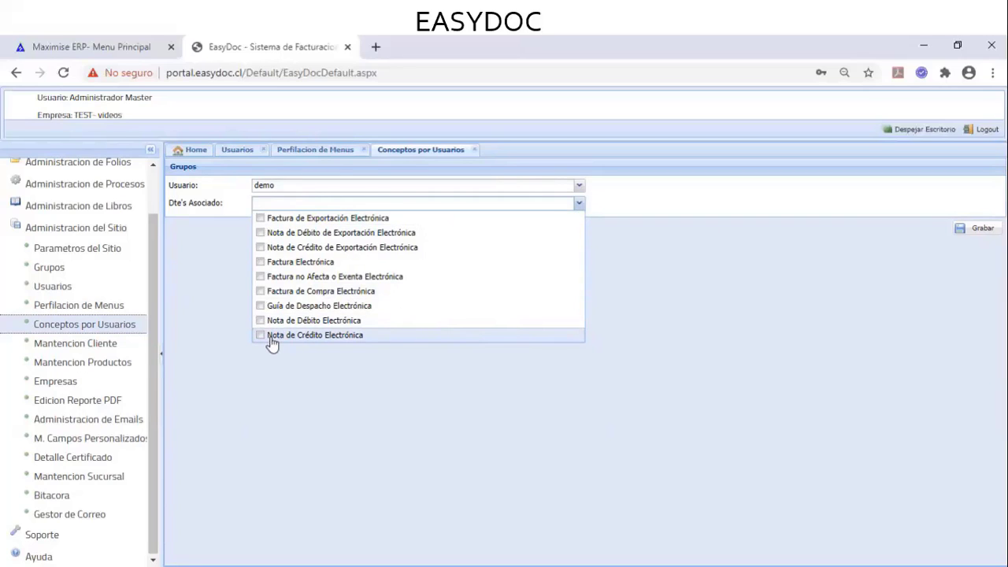
click(387, 422)
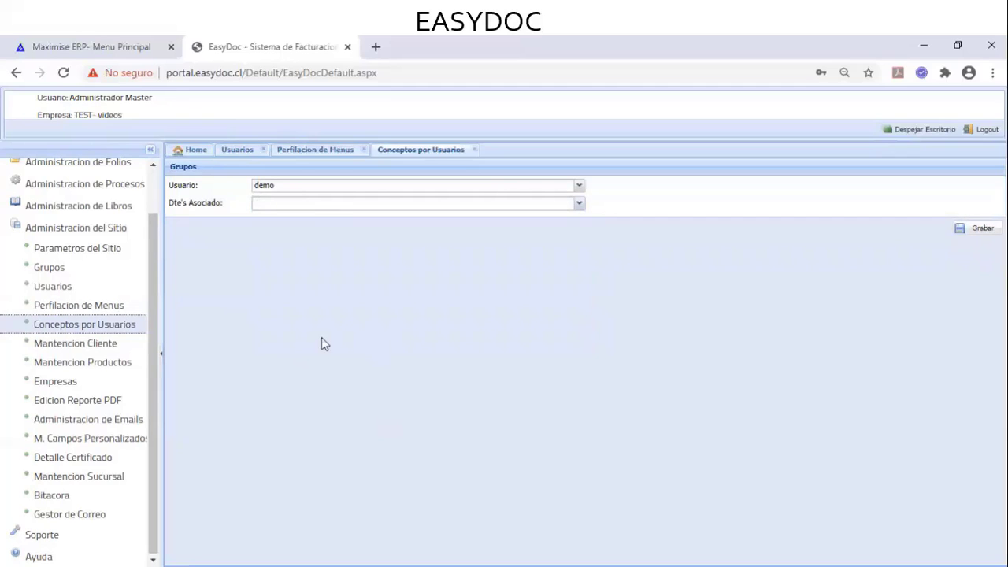
Open Mantencion Cliente and review the Tipo options Cliente, Proveedor, Factoring and Todos
click(96, 351)
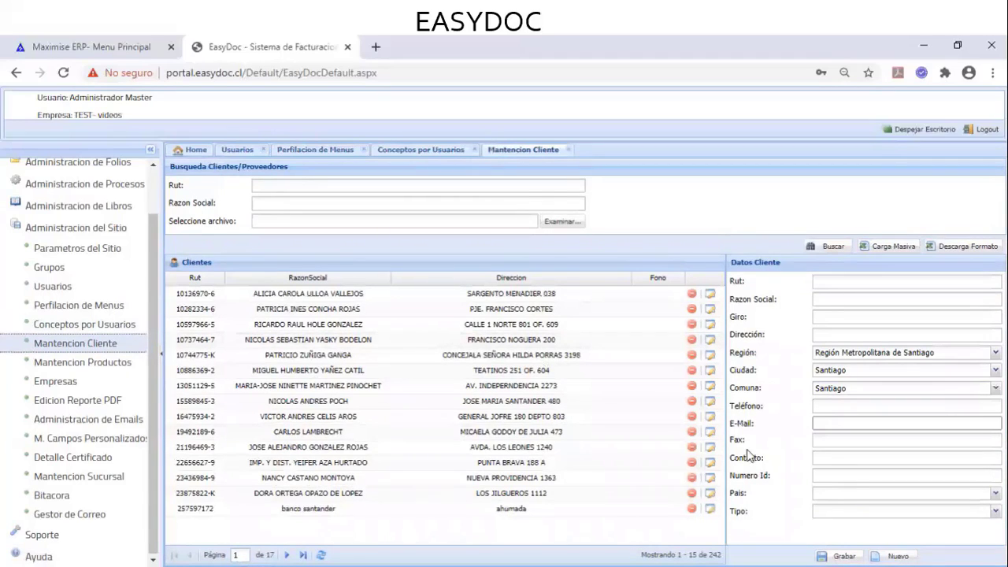
click(995, 511)
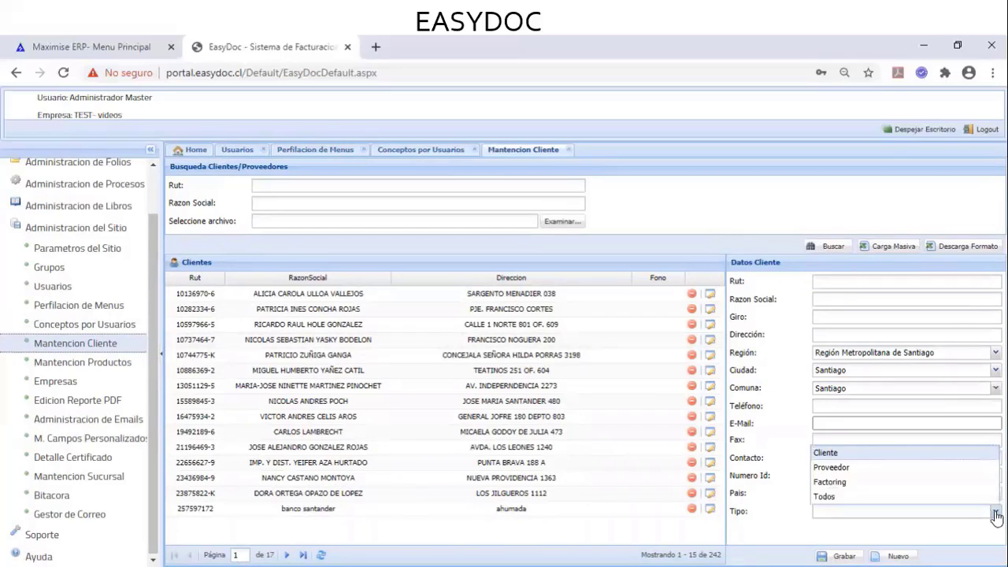
click(995, 513)
click(995, 513)
click(781, 523)
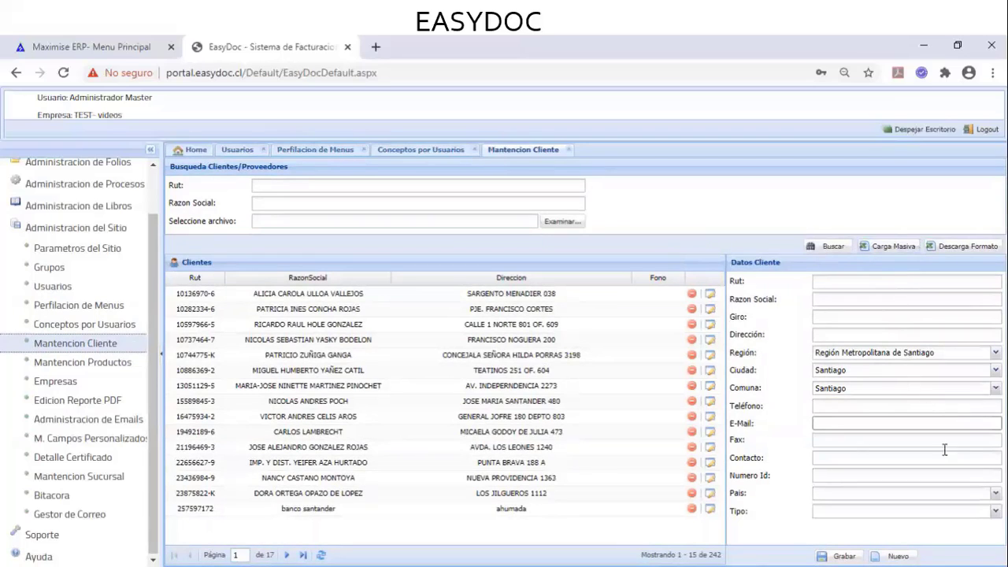
click(995, 512)
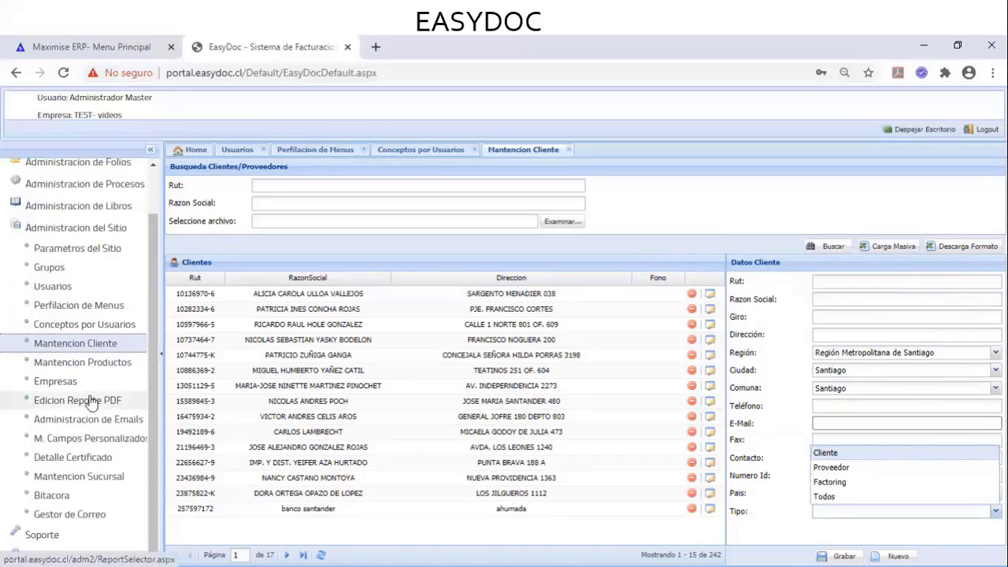
scroll(93, 386, up, 1)
scroll(93, 385, up, 1)
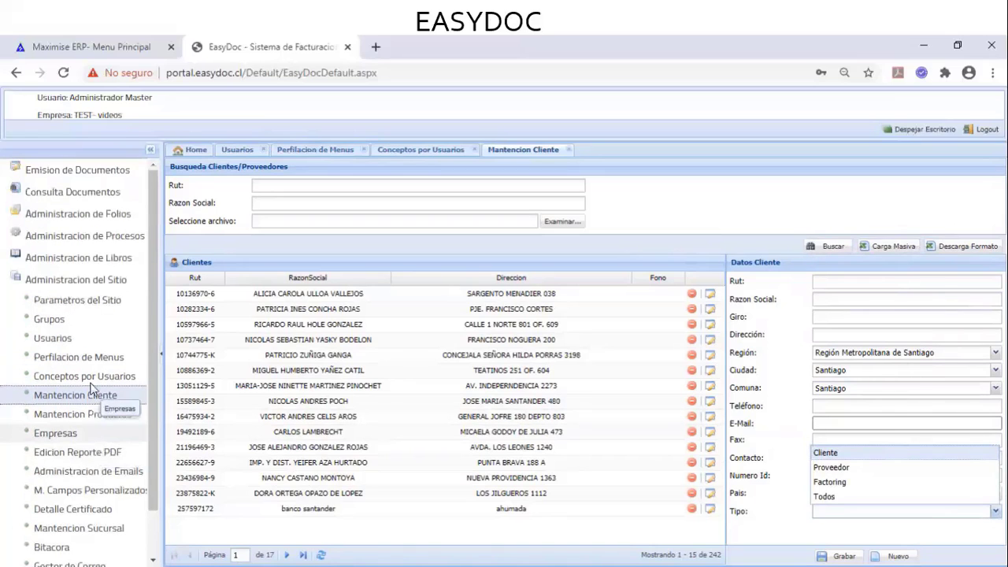
Search Cesion de Documentos and open the cession form for Factura folio 11 (4165000)
click(89, 179)
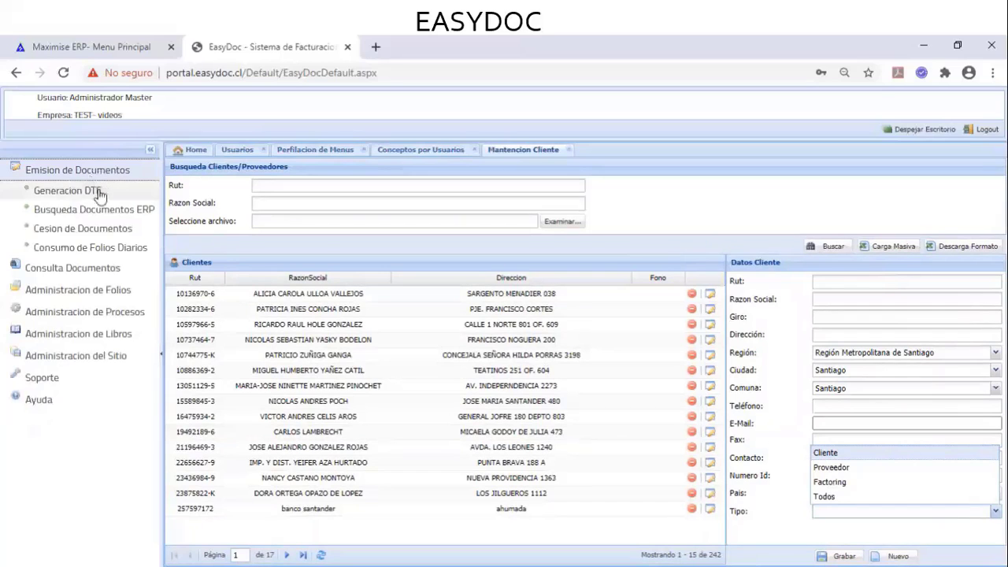
click(118, 231)
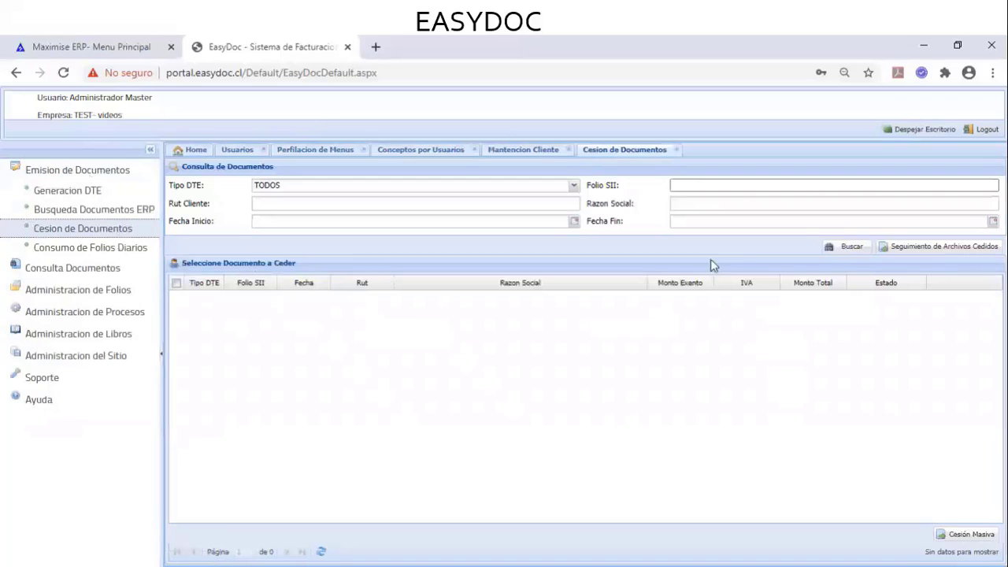
click(838, 248)
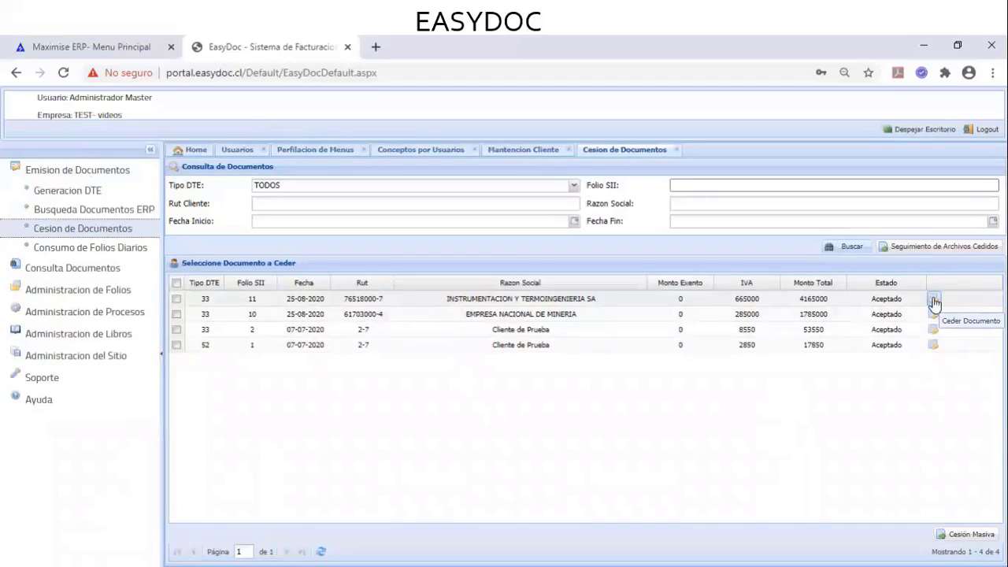
click(933, 300)
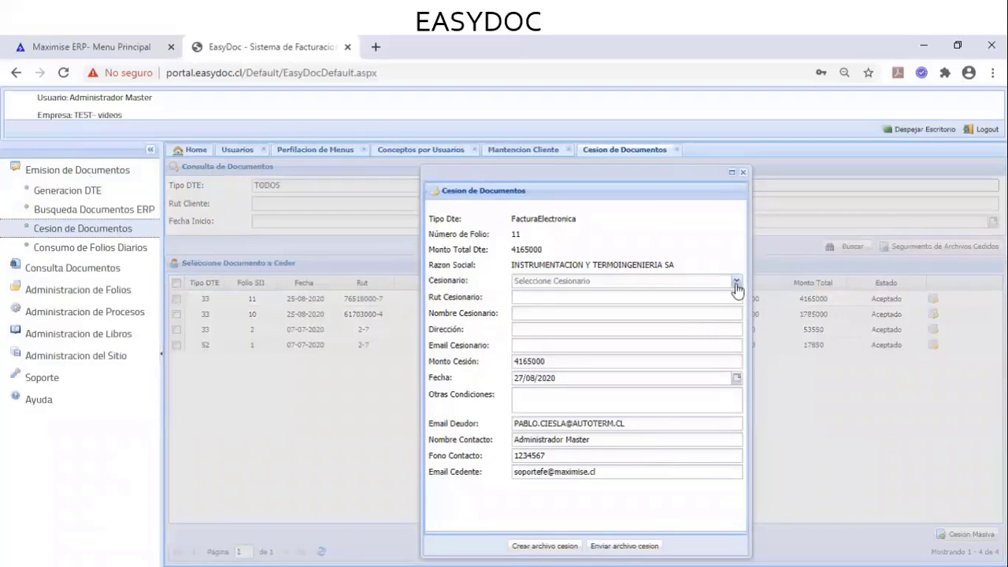
Choose banco santander as Cesionario and dismiss the invalid-RUT error
click(735, 282)
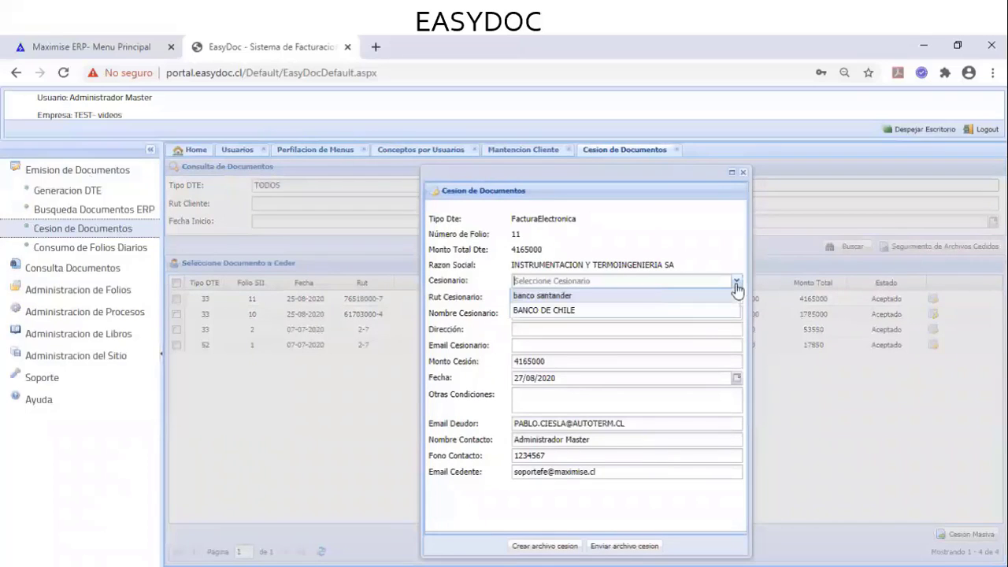
click(575, 297)
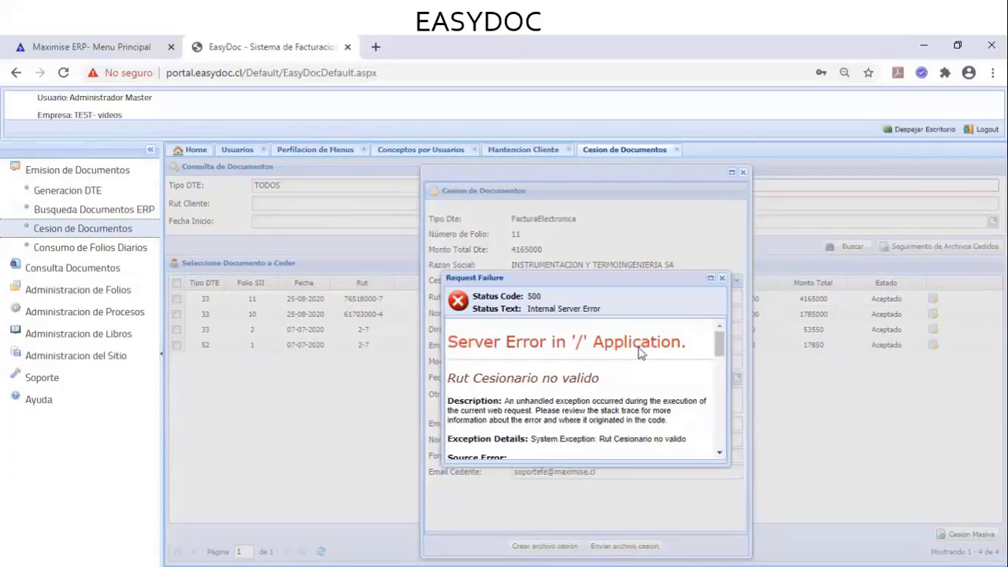
click(721, 278)
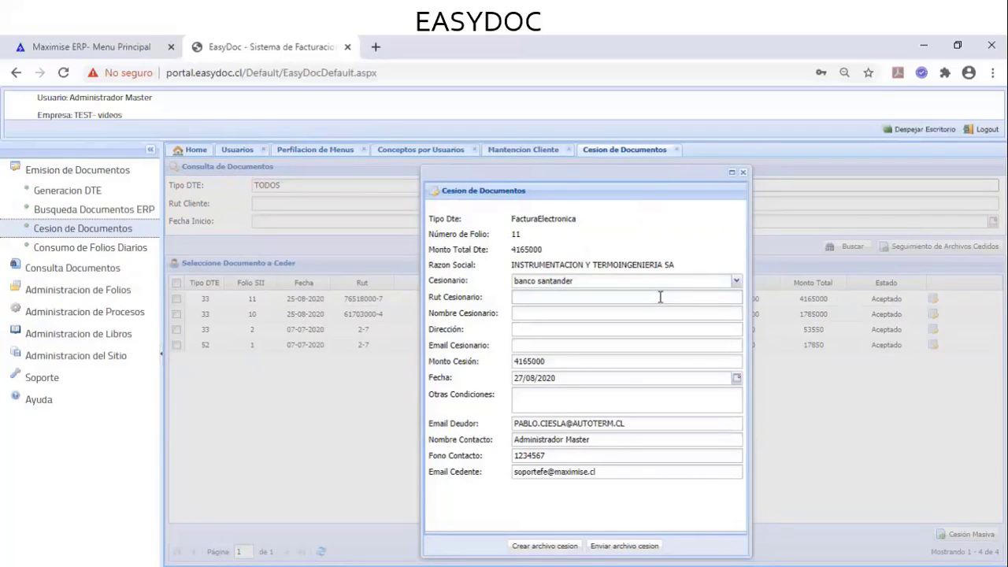
Enter the assignee RUT and set Nombre Cesionario to banco santander
click(659, 297)
text(3-5)
key(Tab)
text(banco santander)
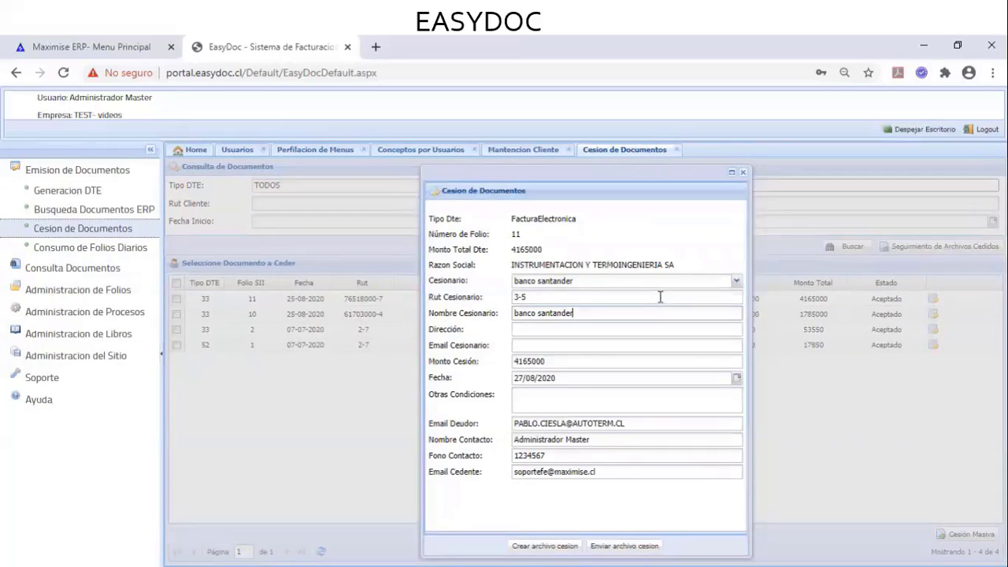
Fill Dirección with moneda and begin typing the assignee's e-mail address
key(Tab)
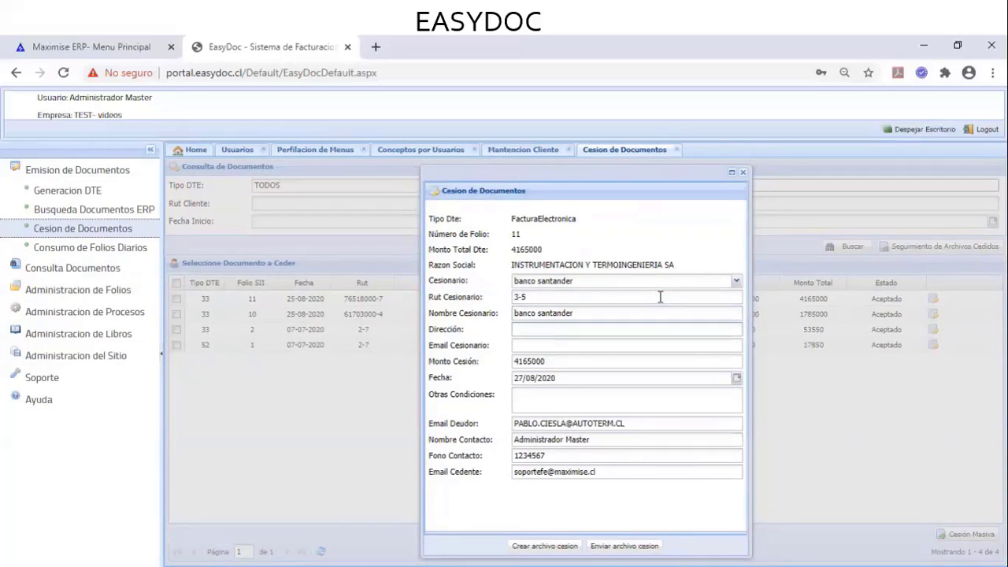
text(sa)
key(BackSpace)
key(BackSpace)
text(aunategi)
key(BackSpace)
key(BackSpace)
key(BackSpace)
key(BackSpace)
key(BackSpace)
key(BackSpace)
key(BackSpace)
key(BackSpace)
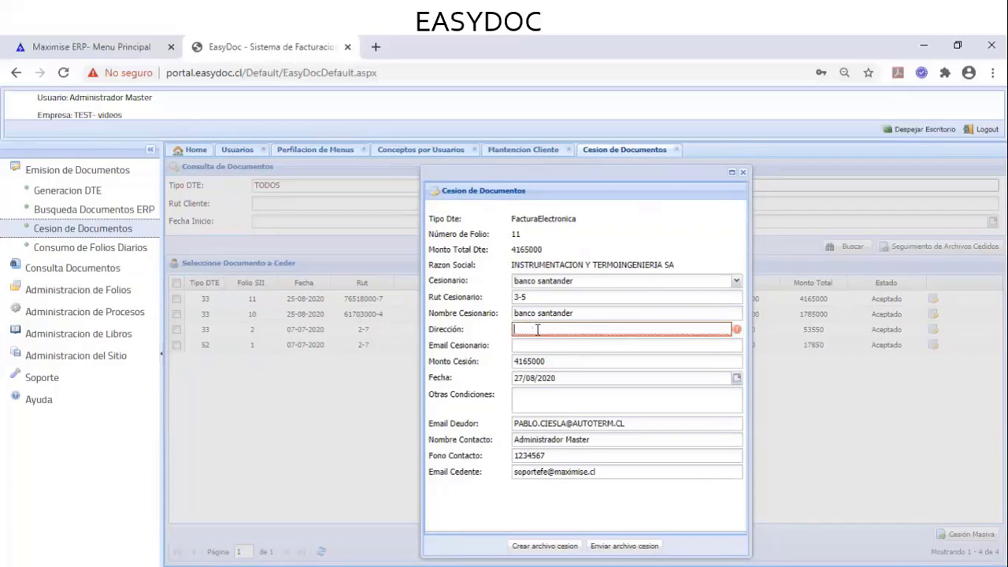
text(mnes)
key(BackSpace)
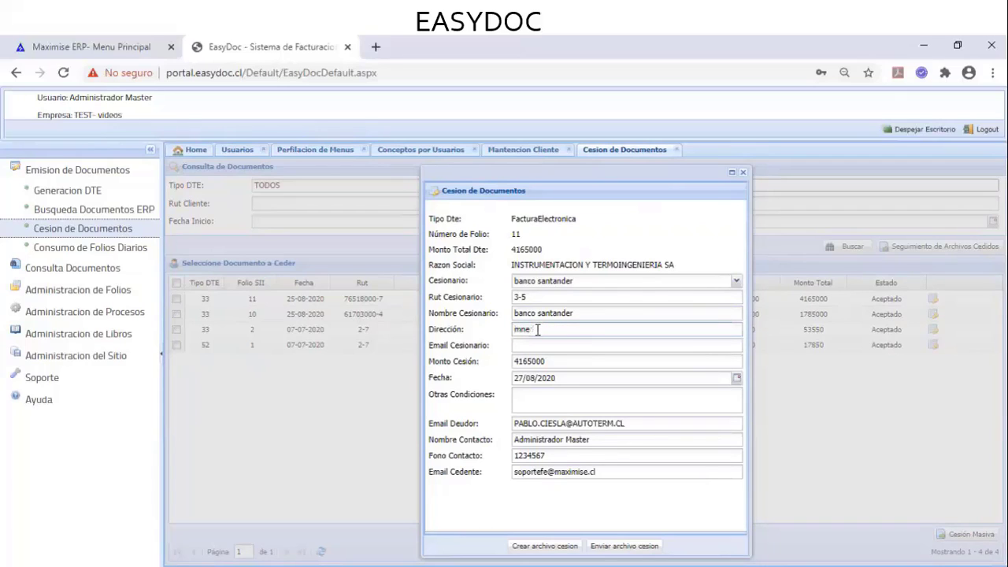
key(BackSpace)
key(BackSpace)
text(oneda)
click(543, 348)
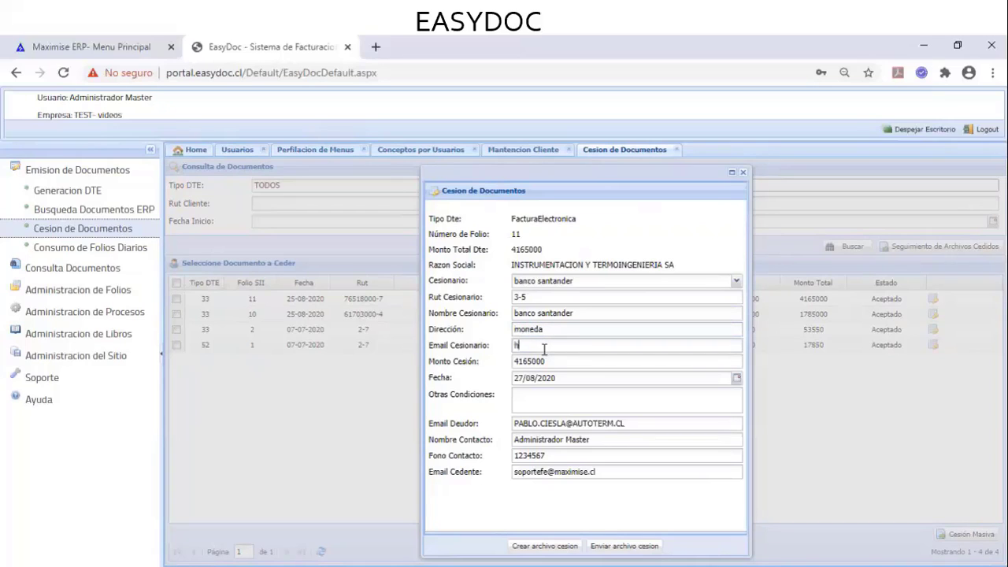
Close the cession form and open the Seguimiento de Archivos Cedidos tracking list
click(743, 173)
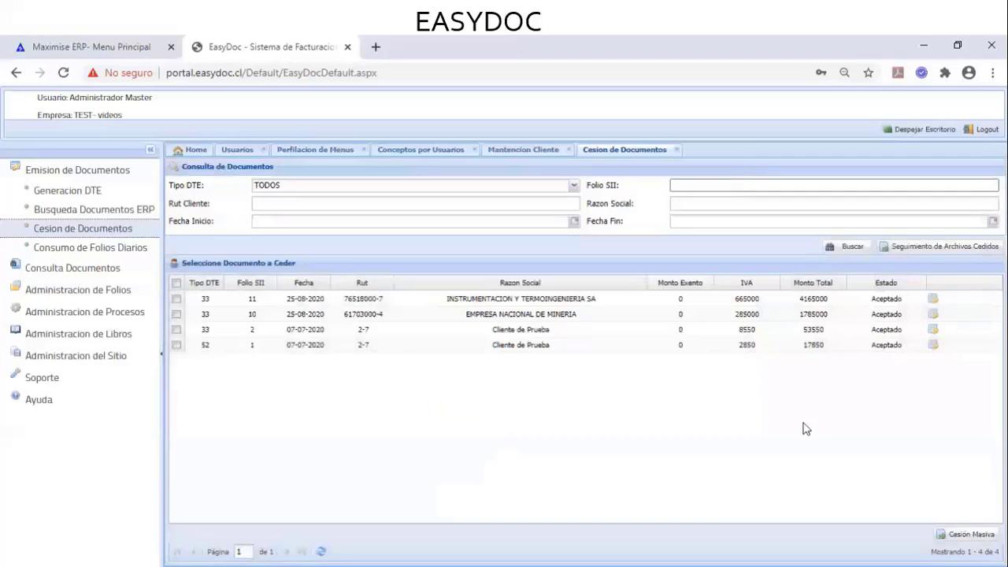
click(941, 247)
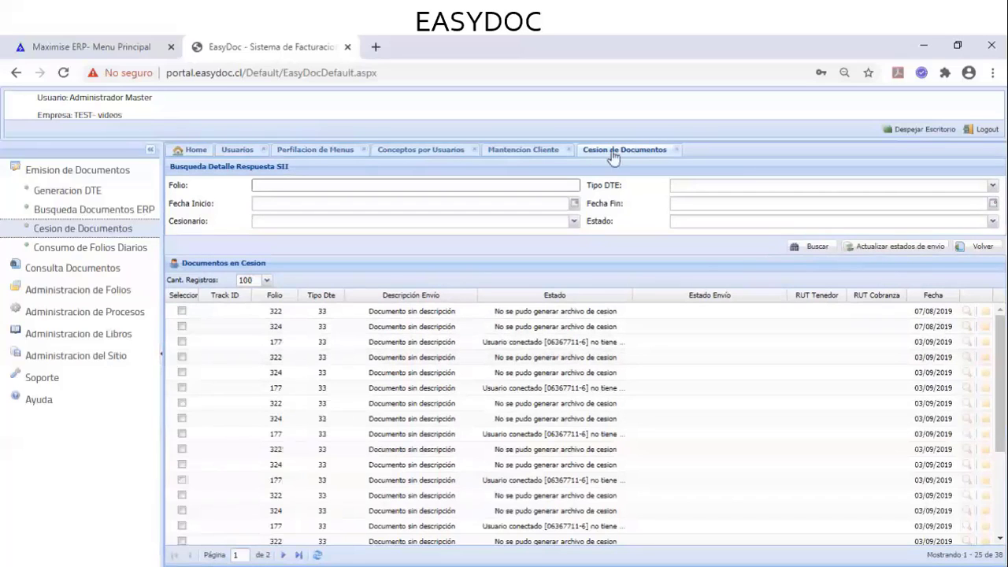
Close the Cesion de Documentos, Mantencion Cliente, Conceptos por Usuarios, Perfilacion de Menus and Usuarios tabs
click(675, 151)
click(567, 150)
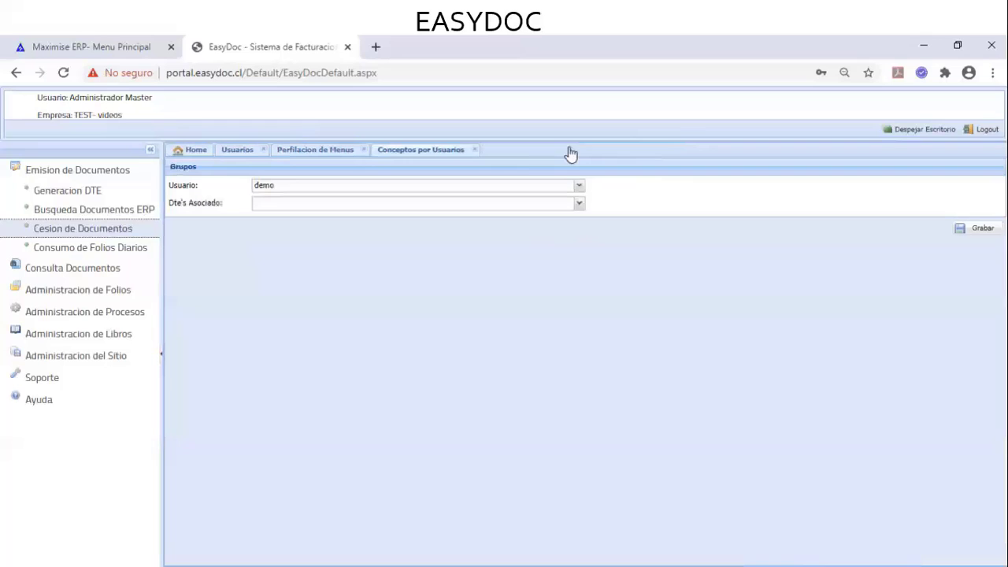
click(477, 151)
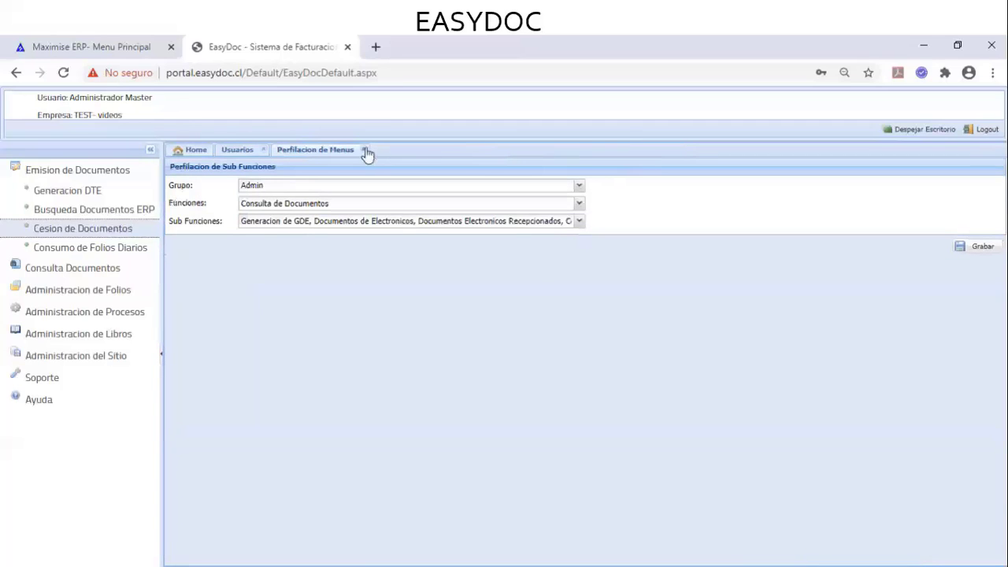
click(364, 150)
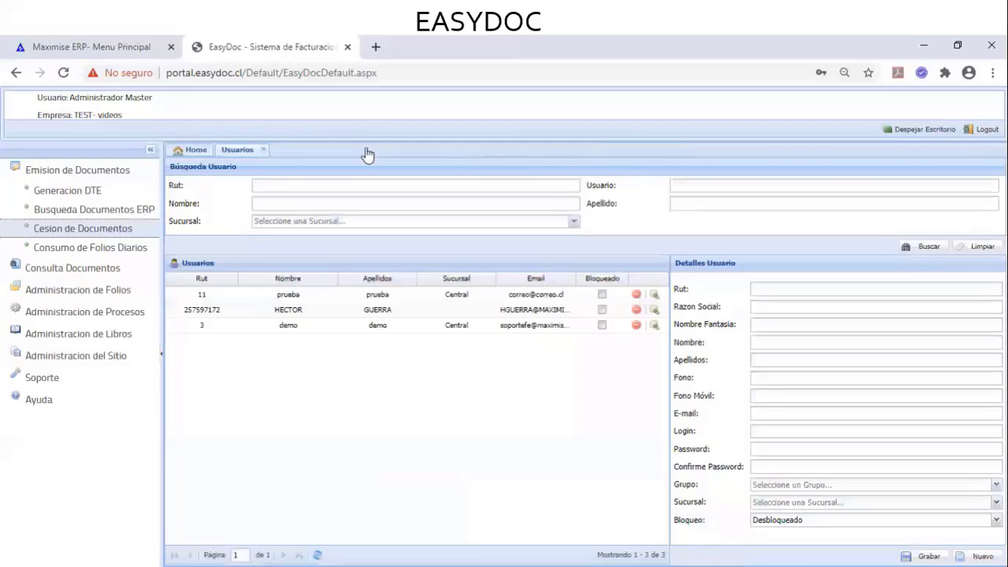
click(263, 150)
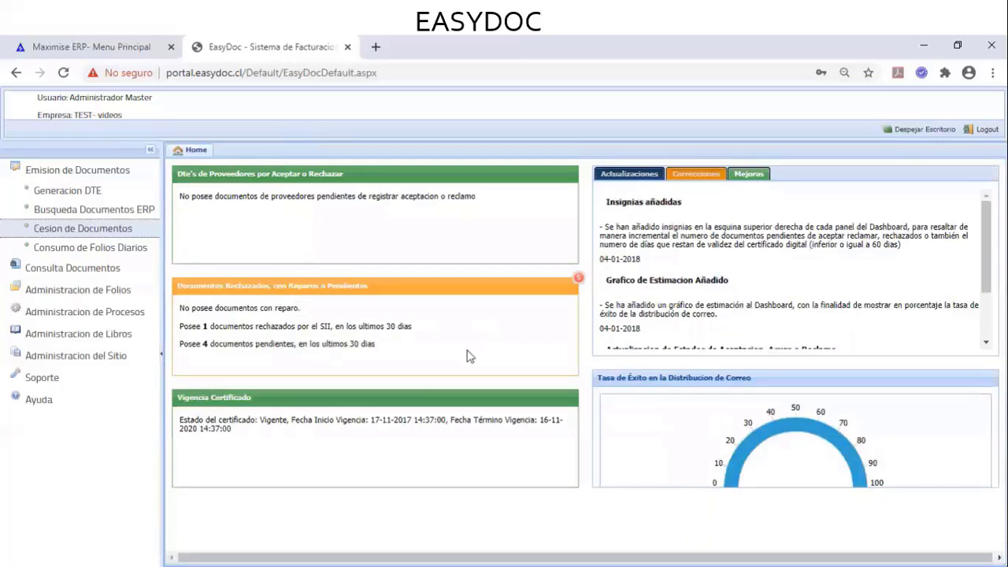